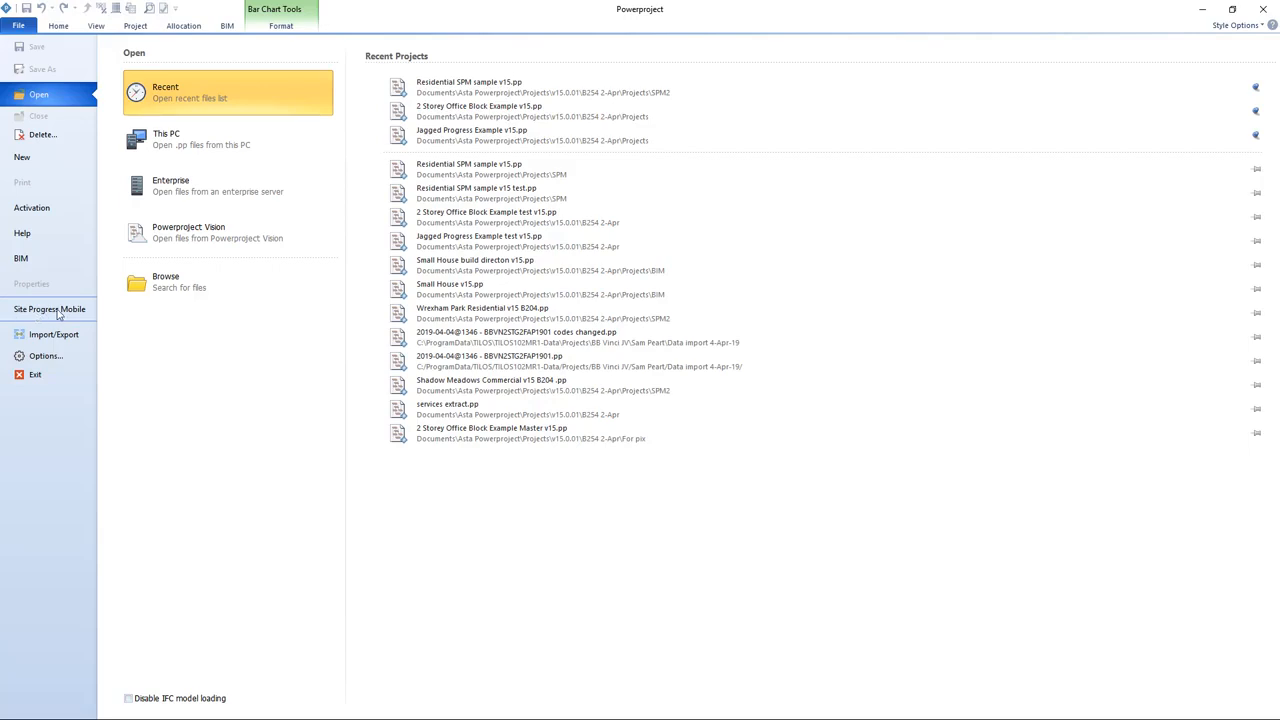
Step: Open Site Progress Mobile and log in with the existing signed-in Elecosoft account
{"action": "left_click", "coordinate": [79, 312]}
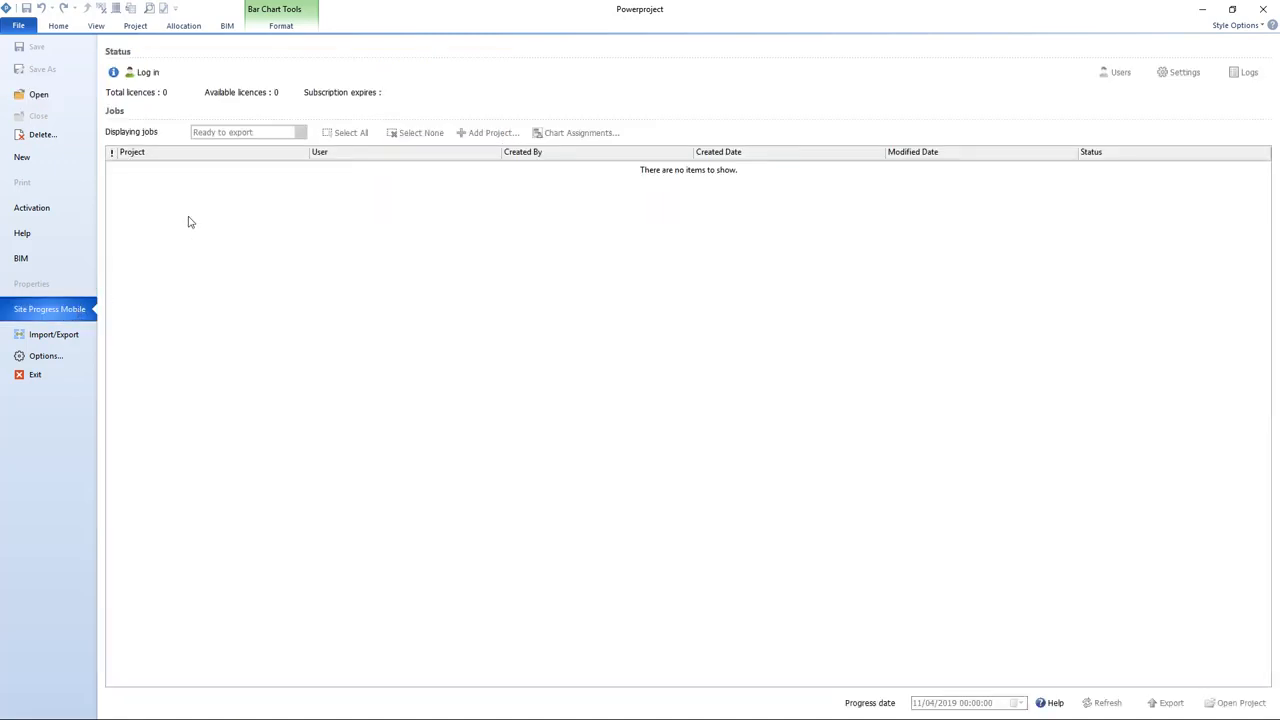
{"action": "left_click", "coordinate": [147, 73]}
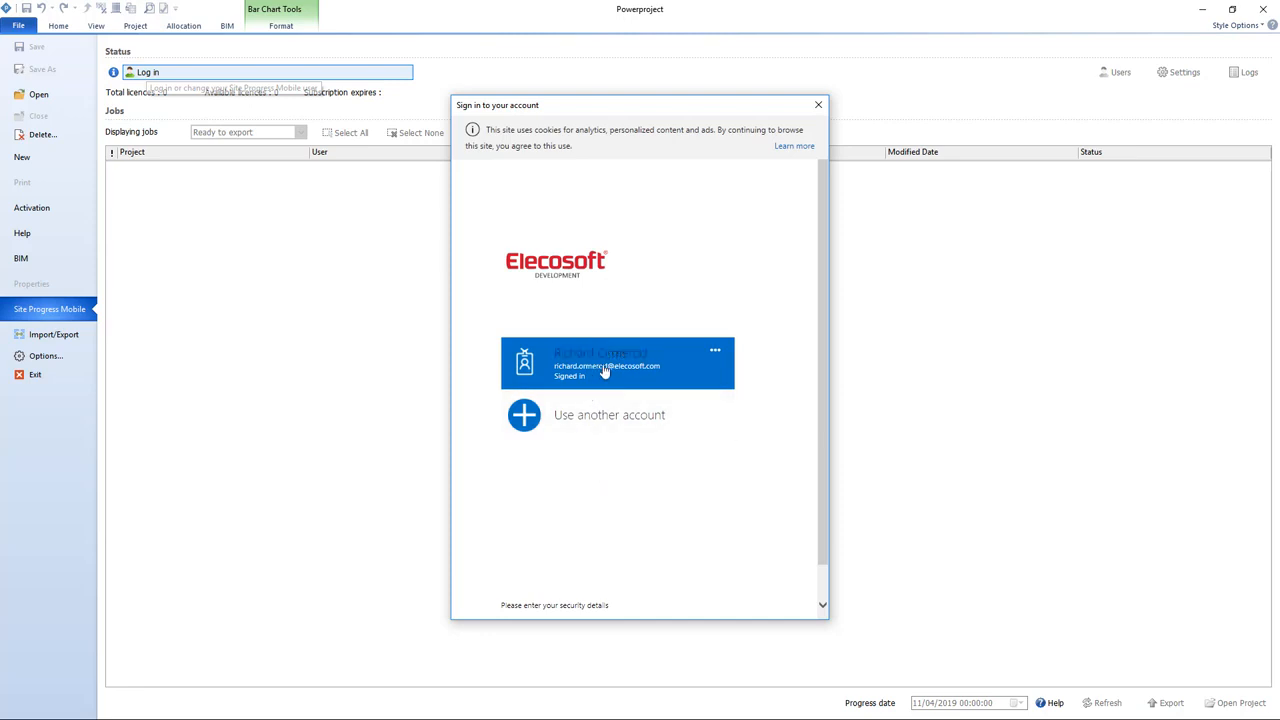
{"action": "left_click", "coordinate": [684, 384]}
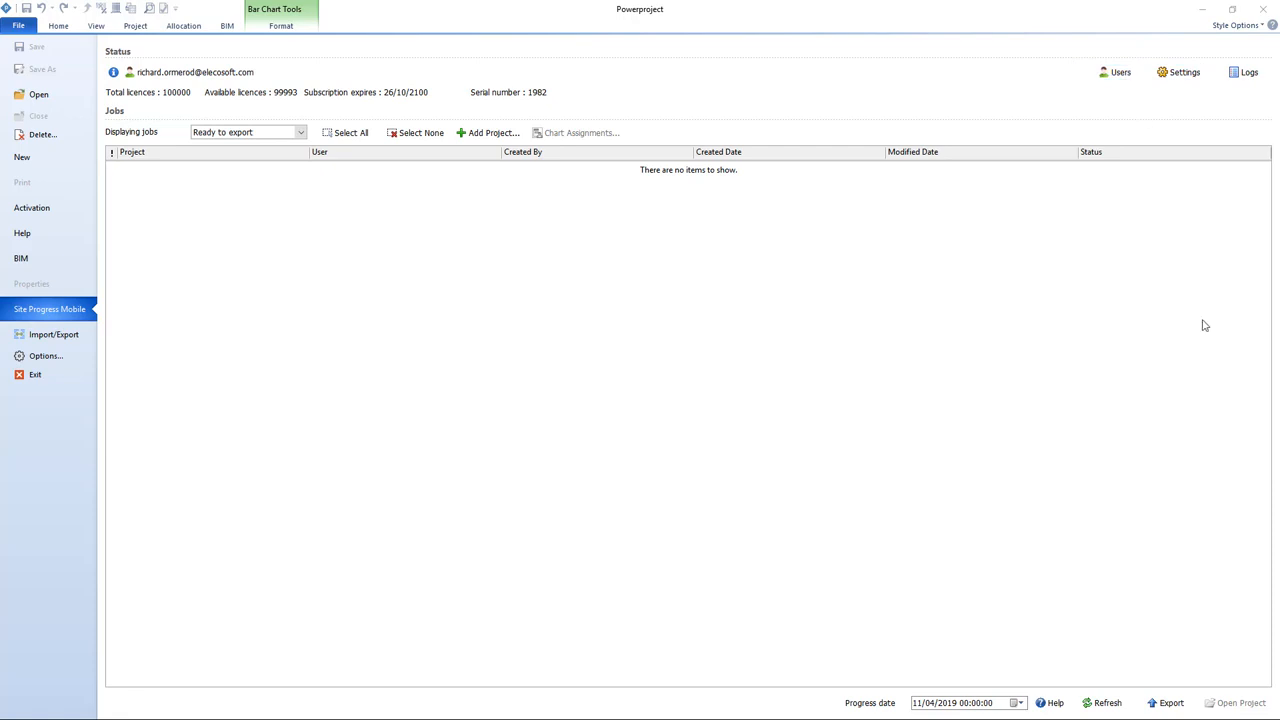
Step: Open the Site Progress Mobile users list, add a new user and enter the person's full name as username
{"action": "left_click", "coordinate": [1116, 76]}
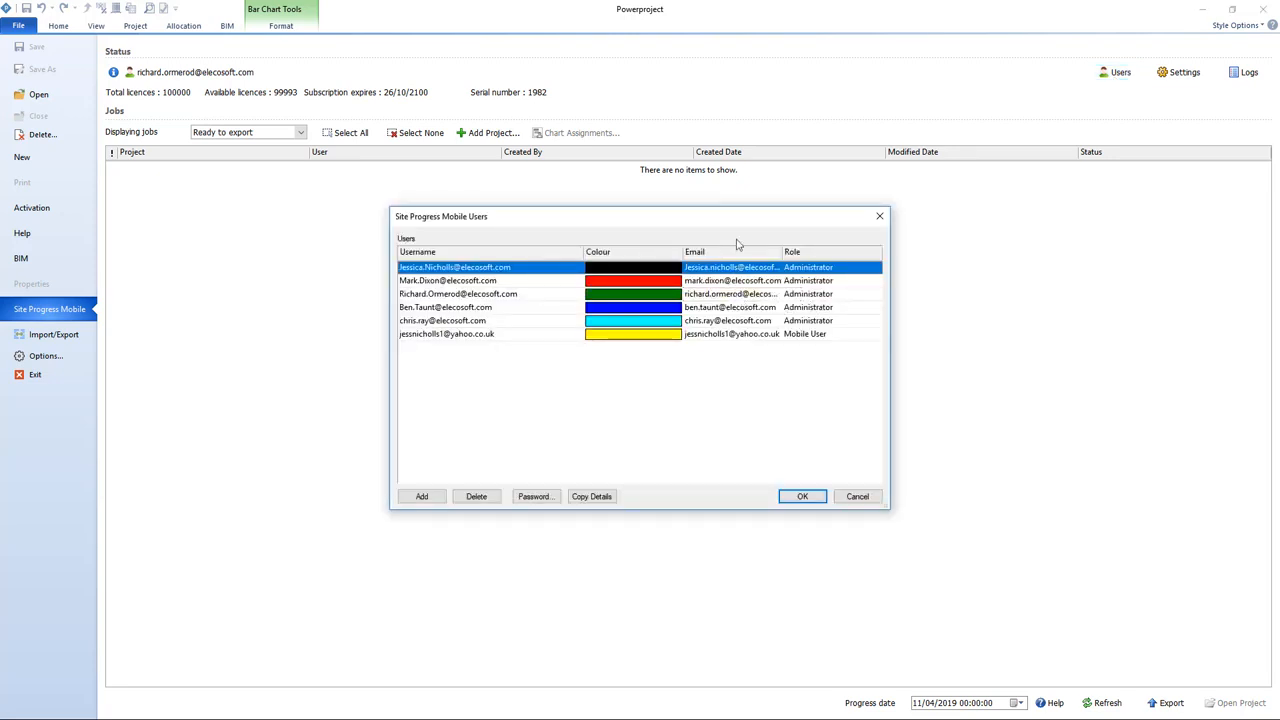
{"action": "left_click_drag", "start_coordinate": [736, 222], "coordinate": [749, 125]}
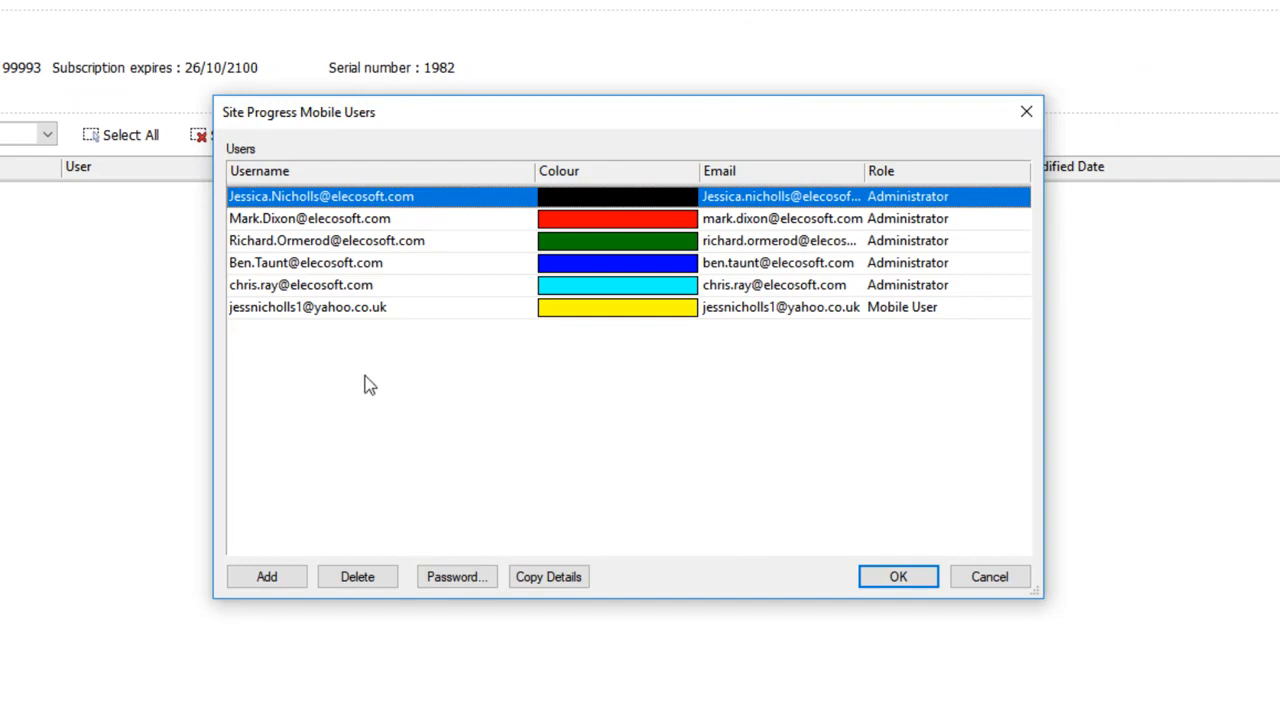
{"action": "left_click", "coordinate": [283, 592]}
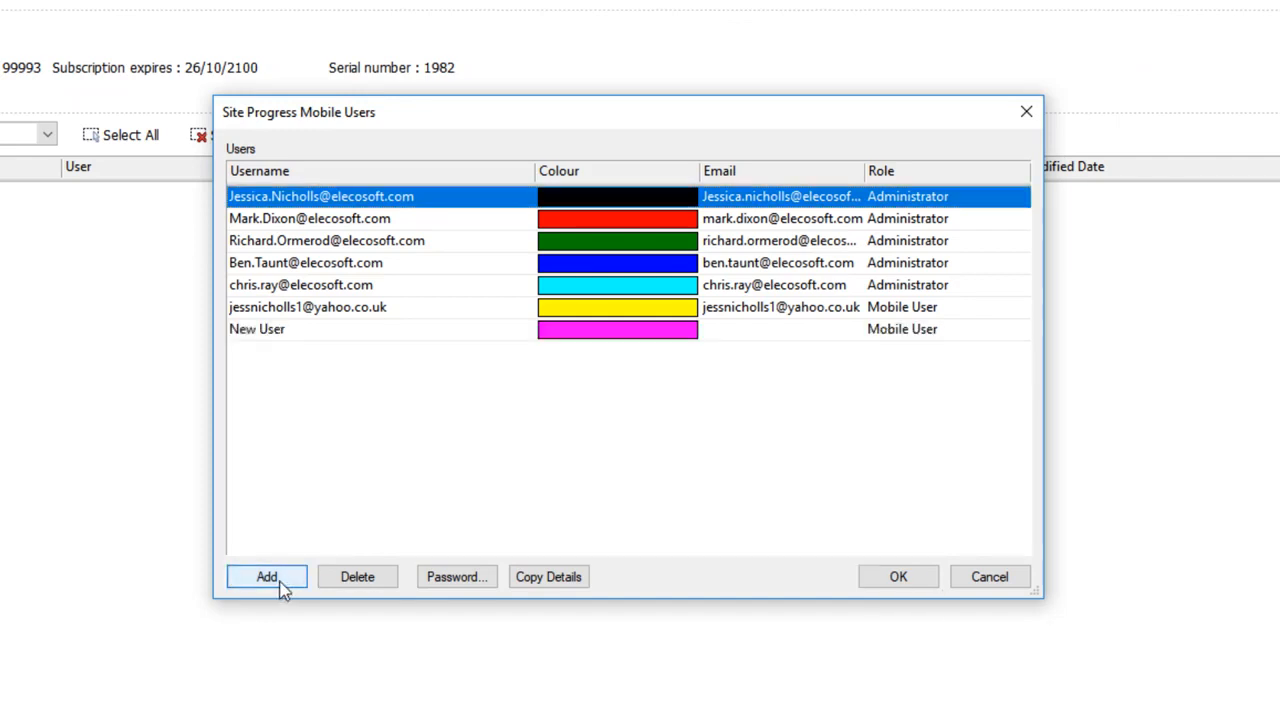
{"action": "left_click", "coordinate": [386, 333]}
{"action": "key", "text": "BackSpace"}
{"action": "key", "text": "BackSpace"}
{"action": "key", "text": "BackSpace"}
{"action": "key", "text": "BackSpace"}
{"action": "key", "text": "BackSpace"}
{"action": "key", "text": "BackSpace"}
{"action": "key", "text": "BackSpace"}
{"action": "key", "text": "BackSpace"}
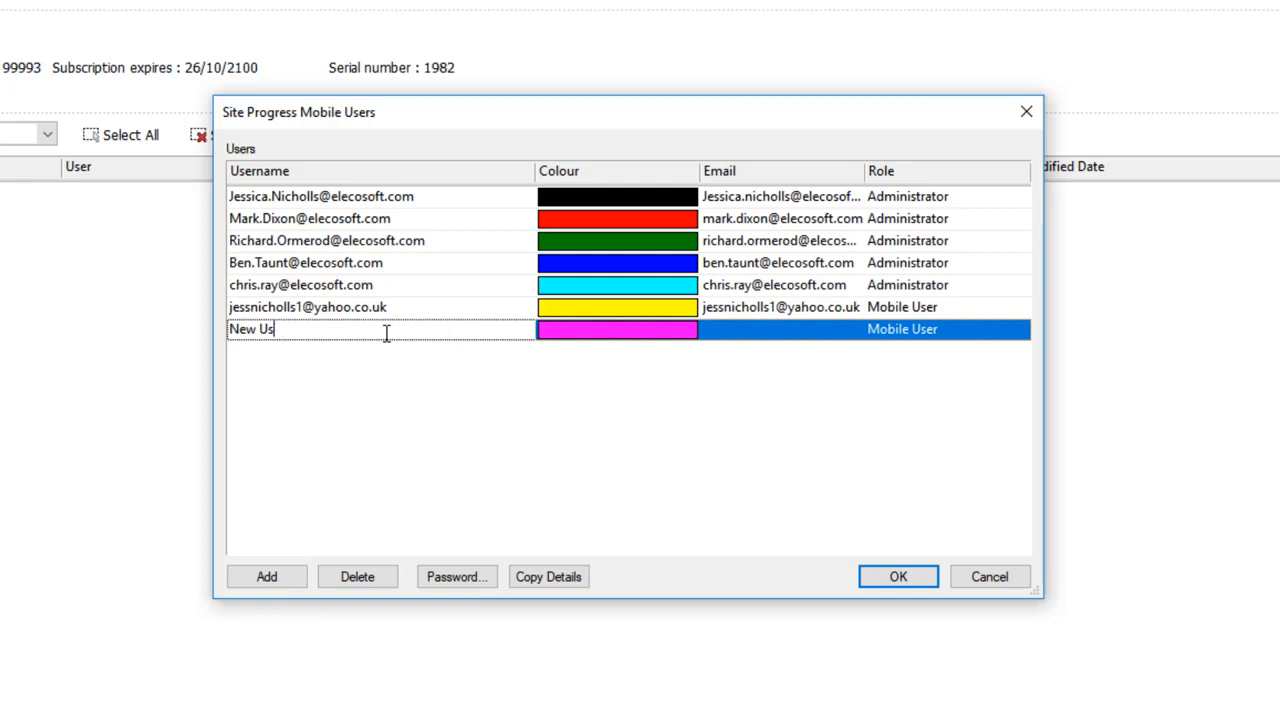
{"action": "type", "text": "Kim"}
{"action": "key", "text": "BackSpace"}
{"action": "key", "text": "BackSpace"}
{"action": "key", "text": "BackSpace"}
{"action": "type", "text": "Jim Smith"}
Step: Fill in the new user's e-mail address and keep the Mobile User role
{"action": "left_click", "coordinate": [774, 331]}
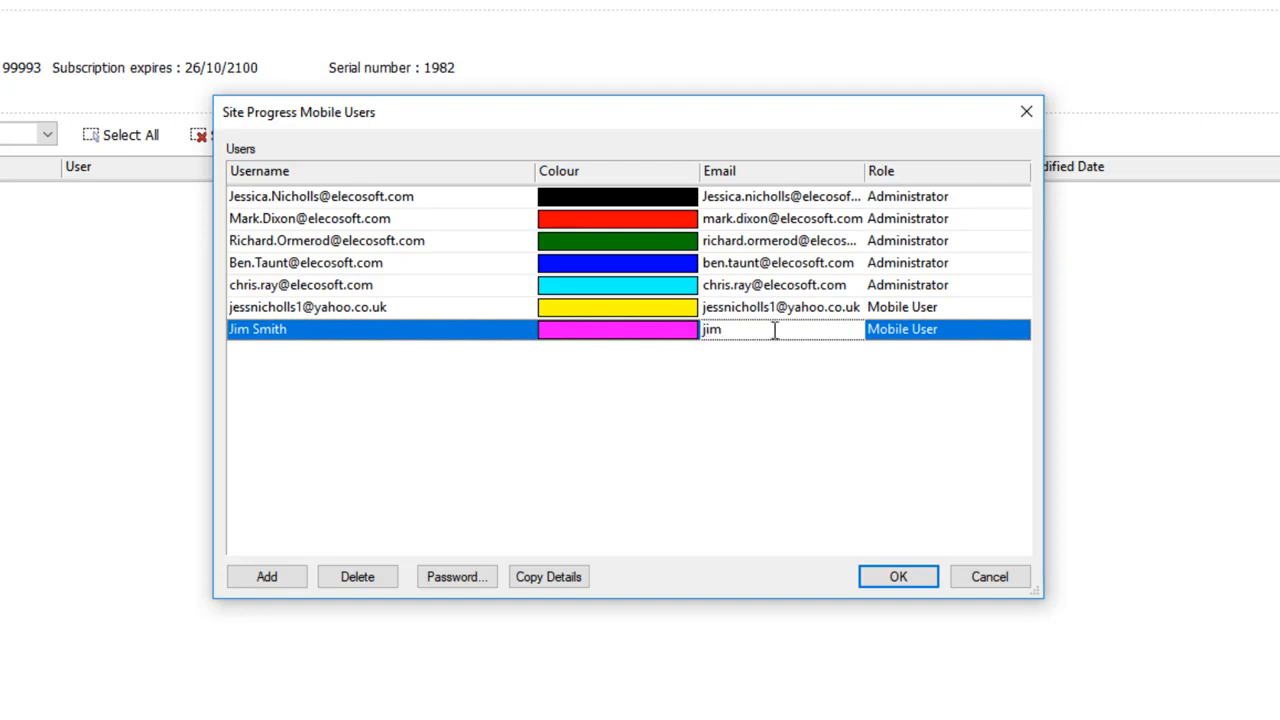
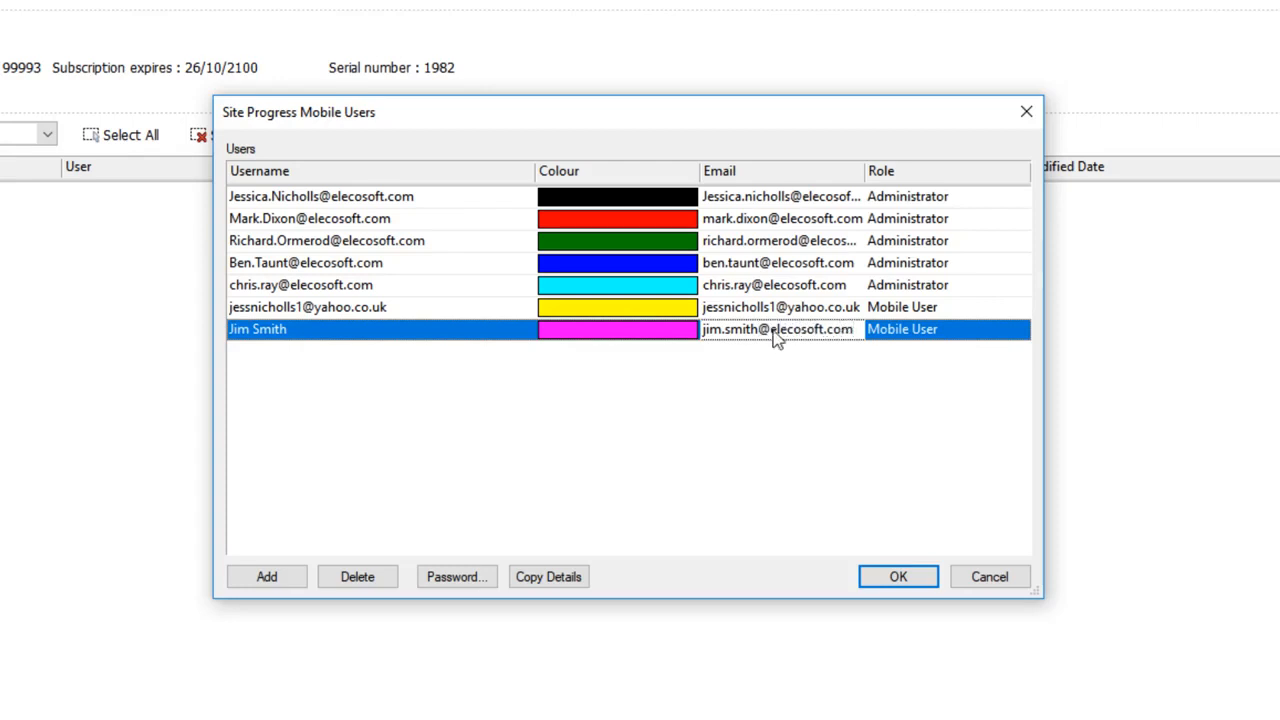
{"action": "left_click", "coordinate": [965, 333]}
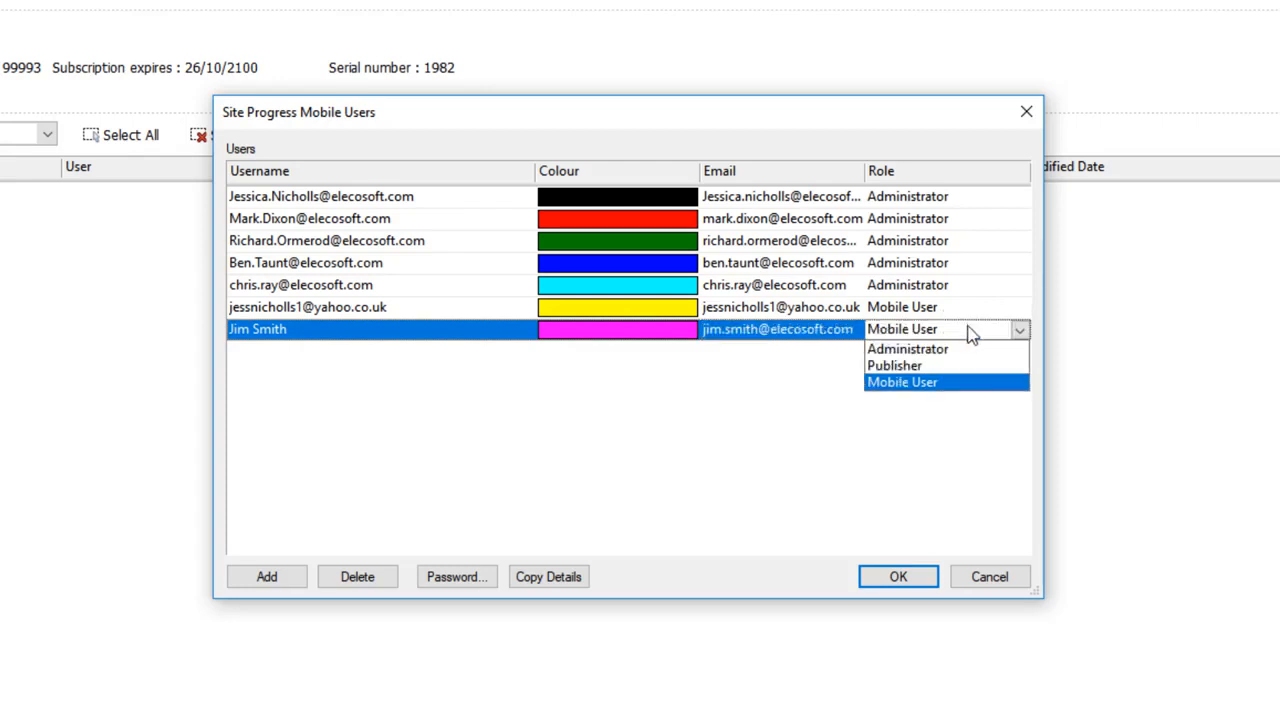
{"action": "left_click", "coordinate": [946, 388]}
{"action": "left_click", "coordinate": [820, 399]}
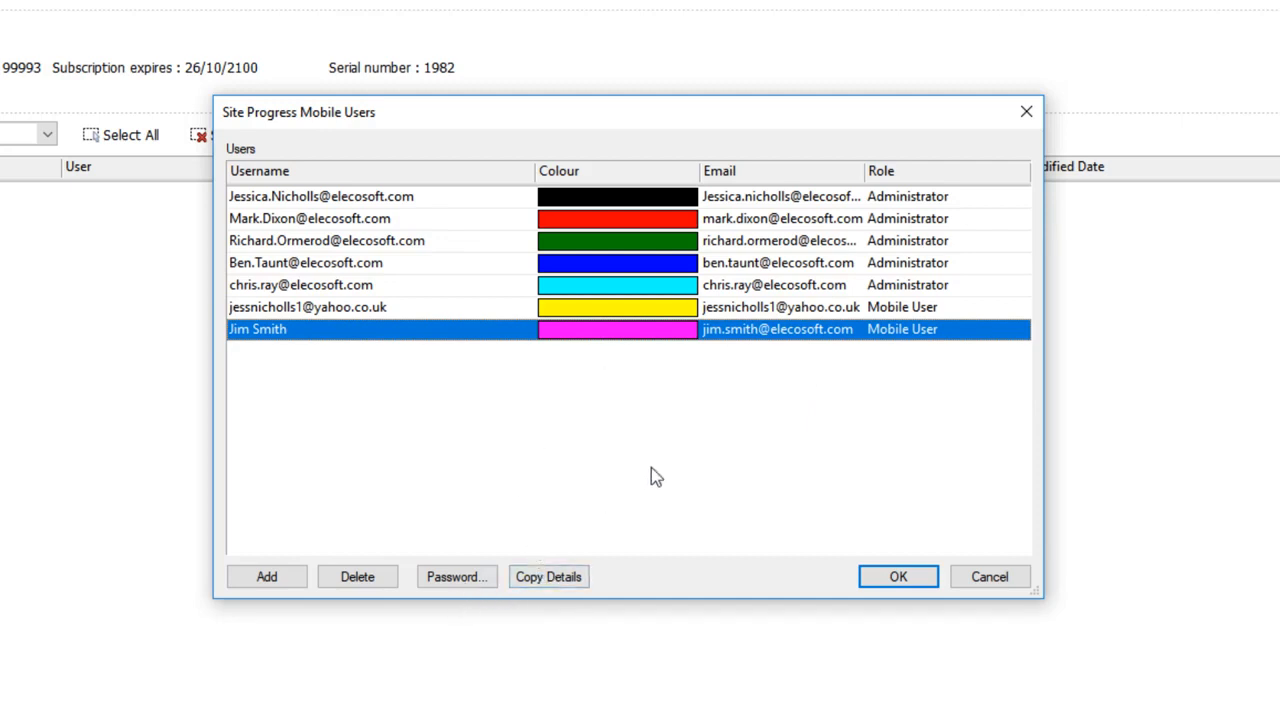
{"action": "left_click_drag", "start_coordinate": [866, 177], "coordinate": [941, 178]}
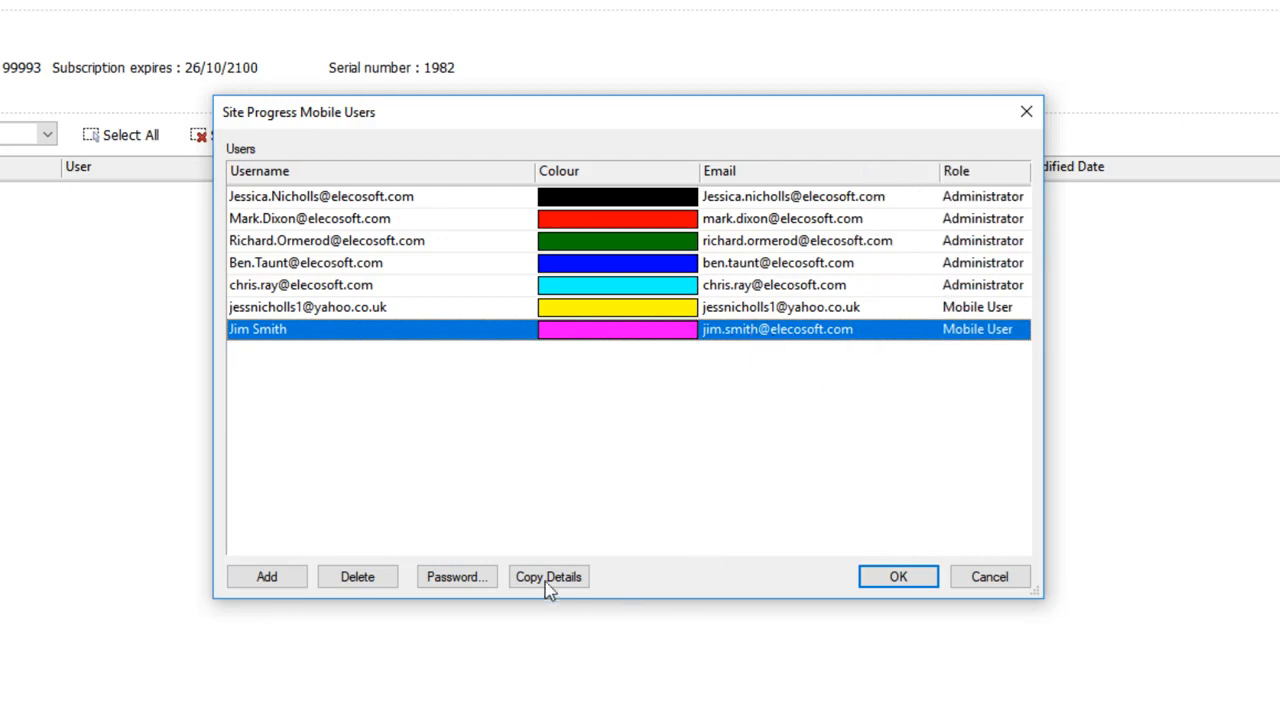
Step: Try to set a short password for the new user and dismiss the password rules warning
{"action": "left_click", "coordinate": [456, 577]}
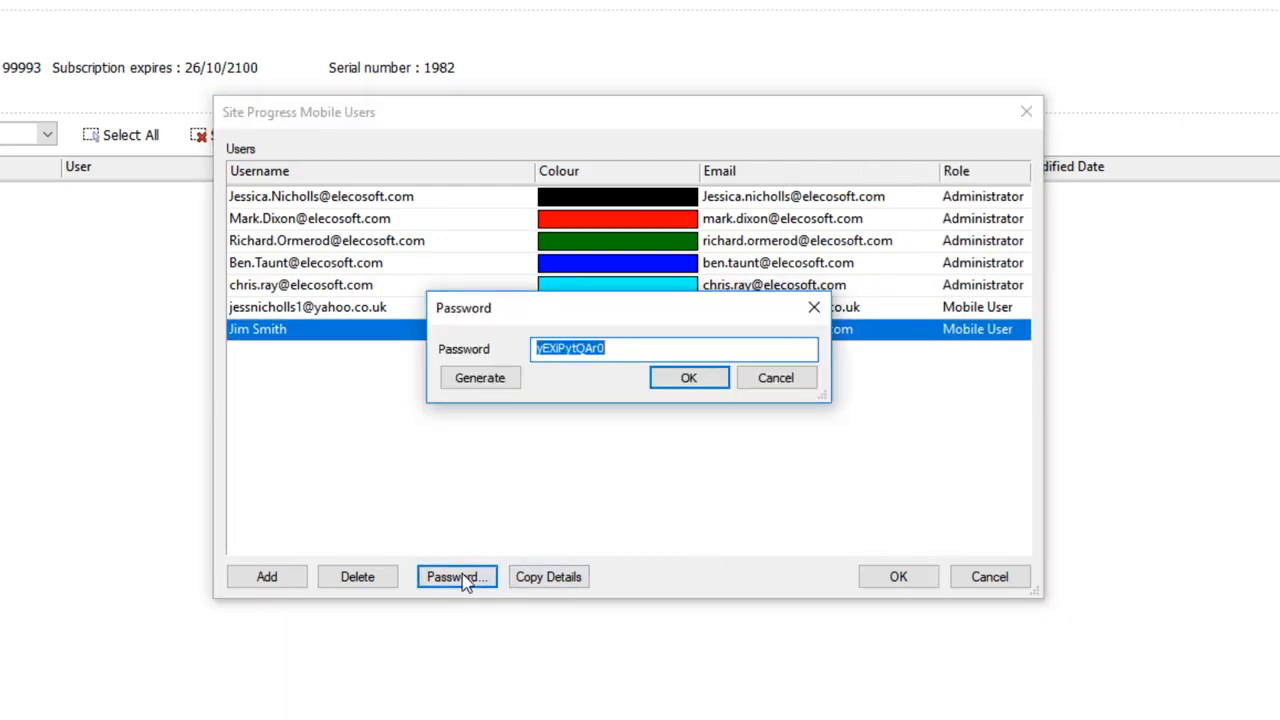
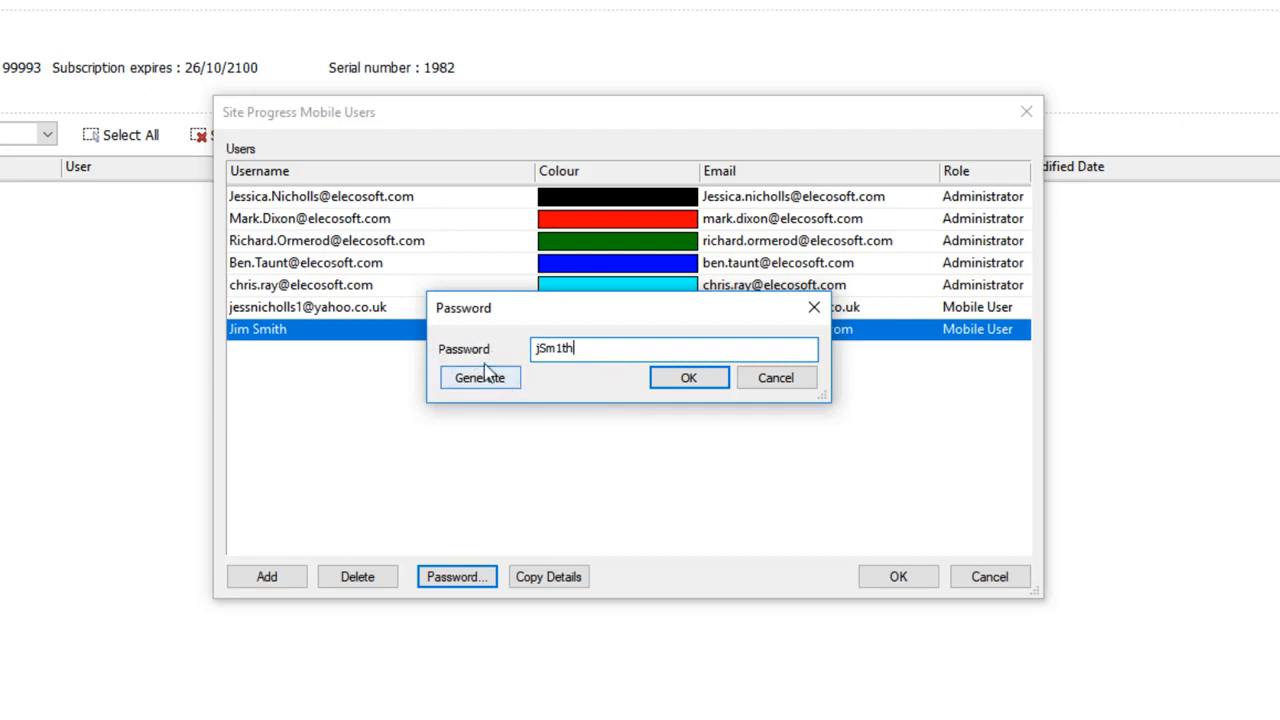
{"action": "left_click", "coordinate": [678, 391]}
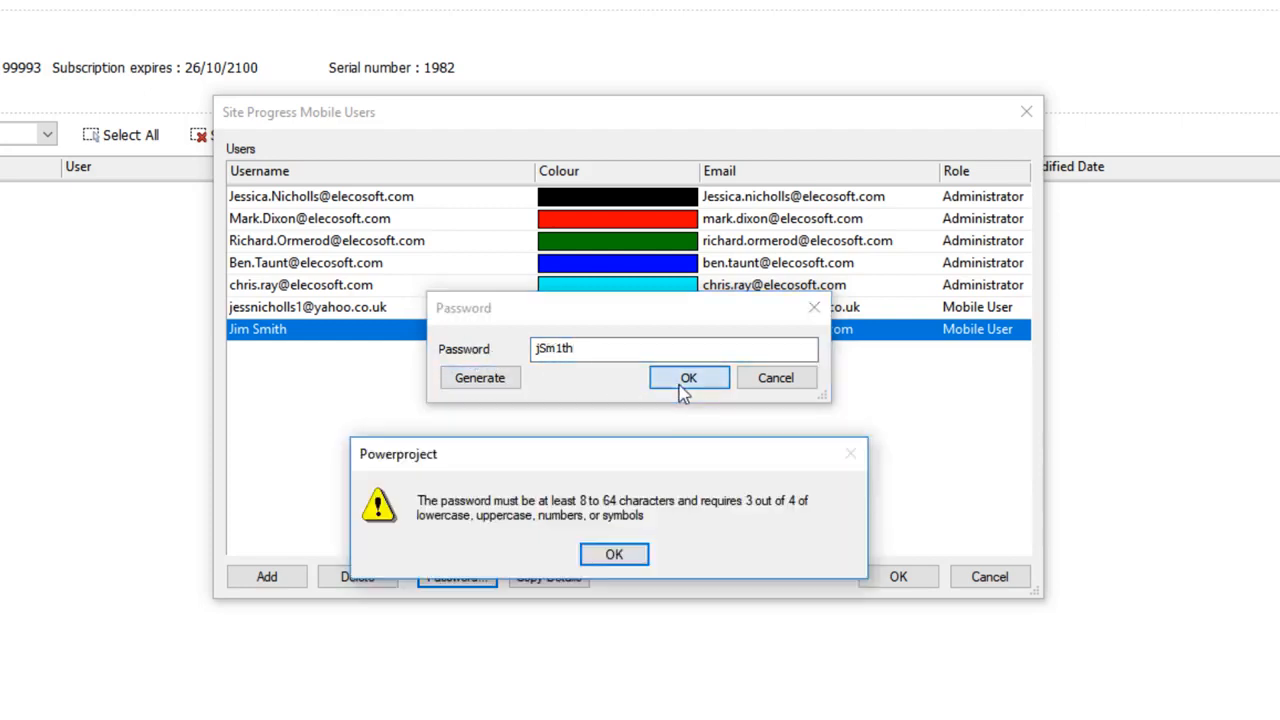
{"action": "left_click_drag", "start_coordinate": [692, 336], "coordinate": [703, 308]}
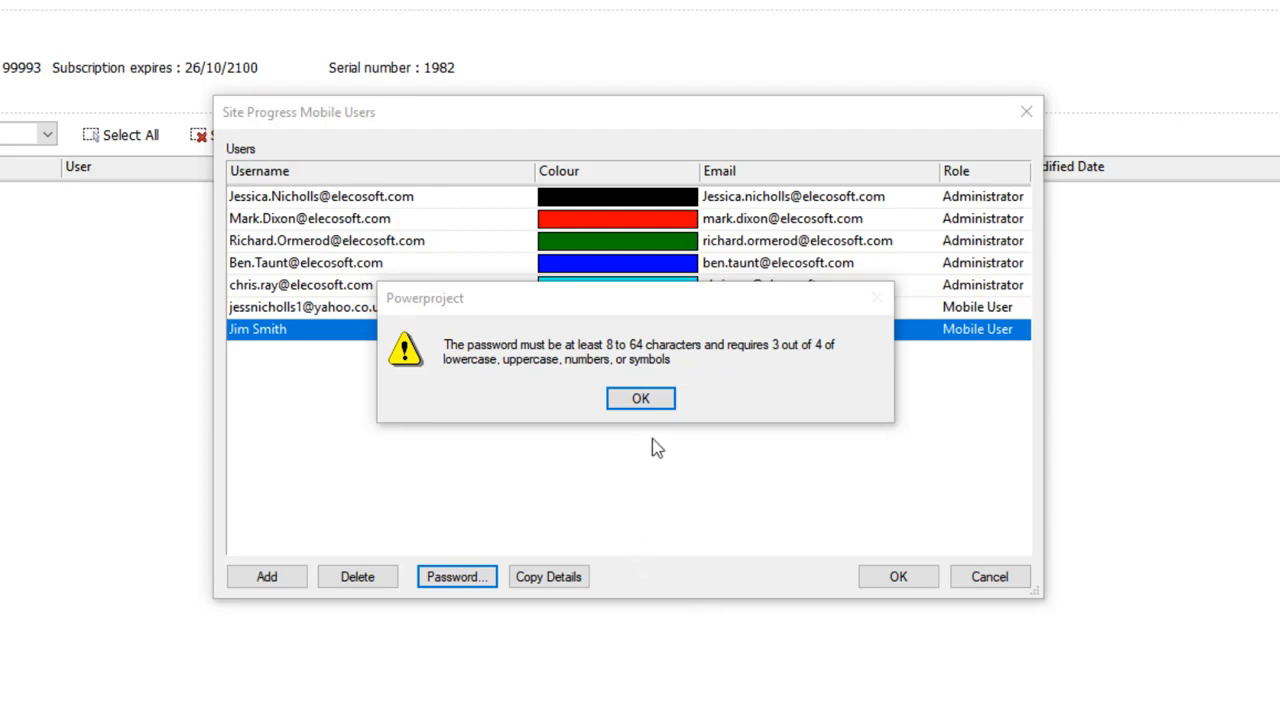
{"action": "left_click", "coordinate": [648, 400]}
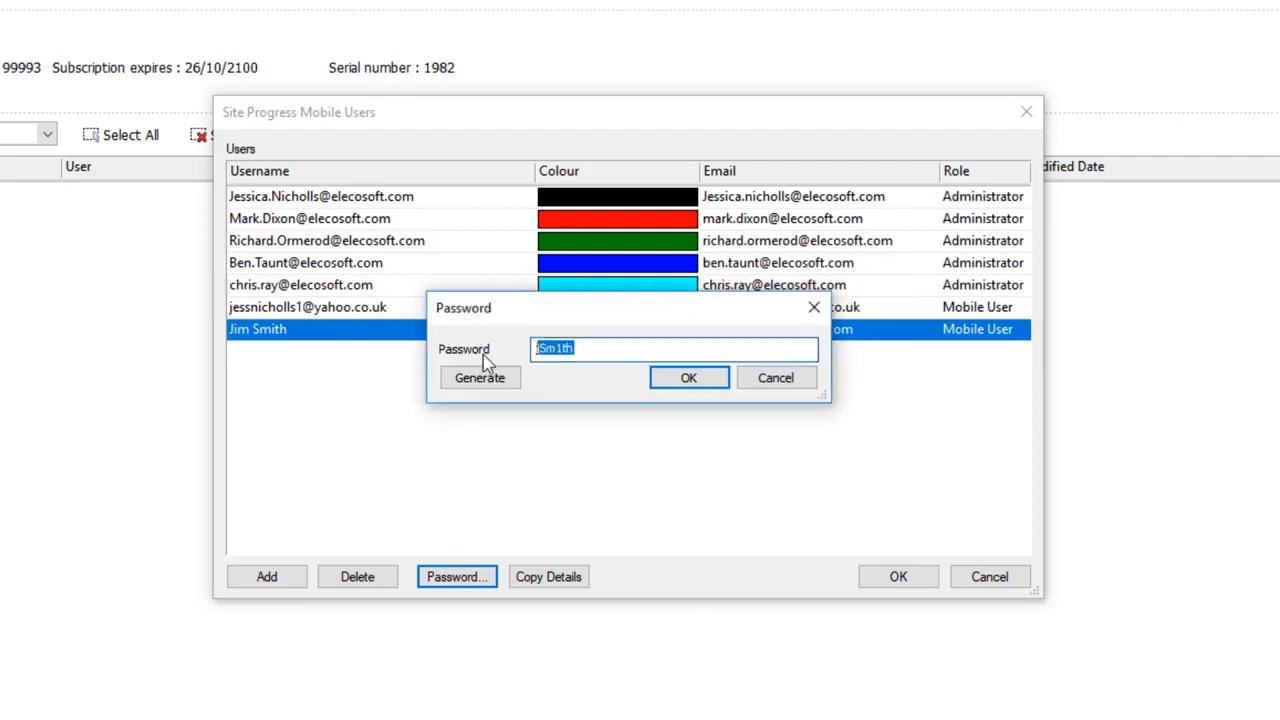
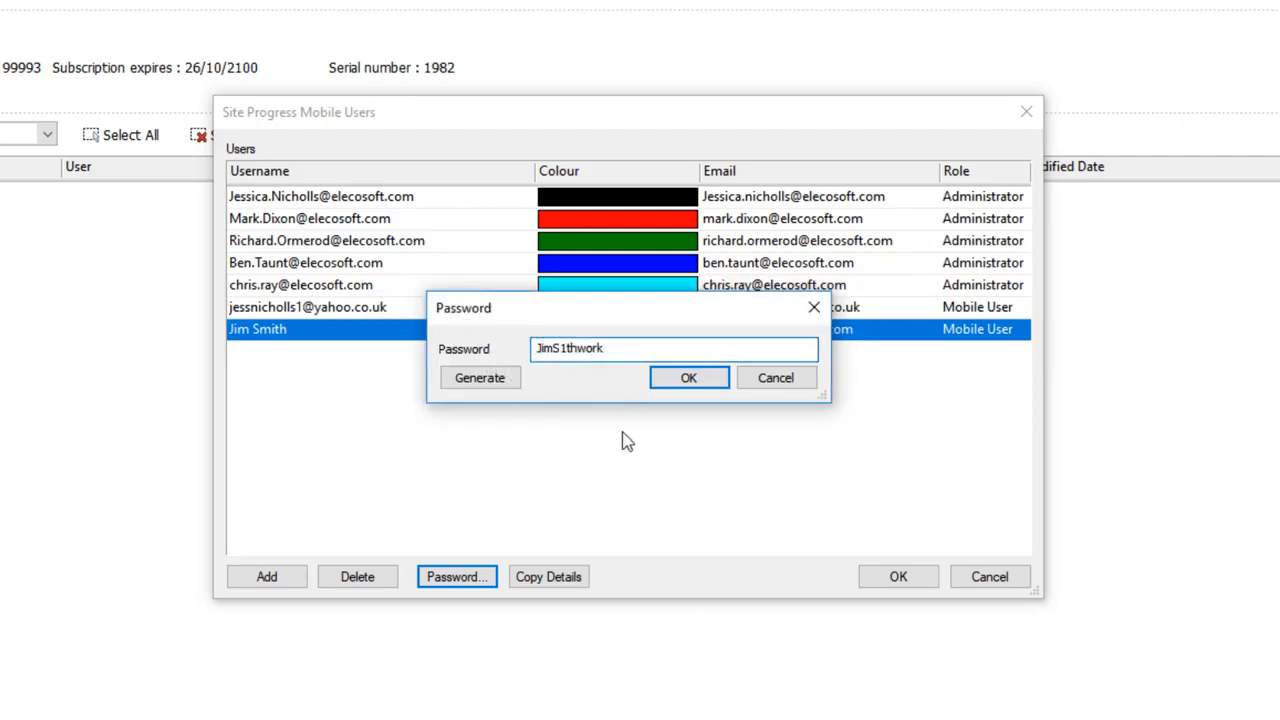
Step: Set a longer account password for the new user
{"action": "left_click", "coordinate": [684, 381]}
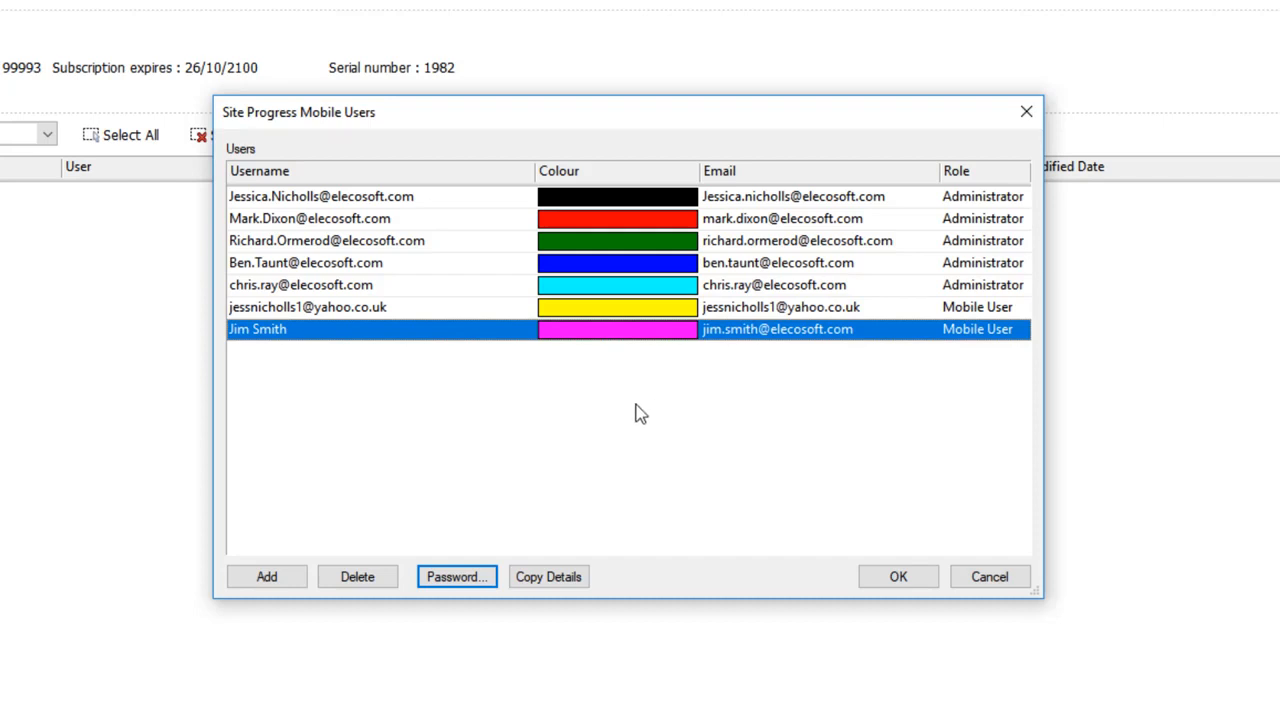
Step: Change the new user's colour to olive green and save the users list
{"action": "left_click", "coordinate": [662, 337]}
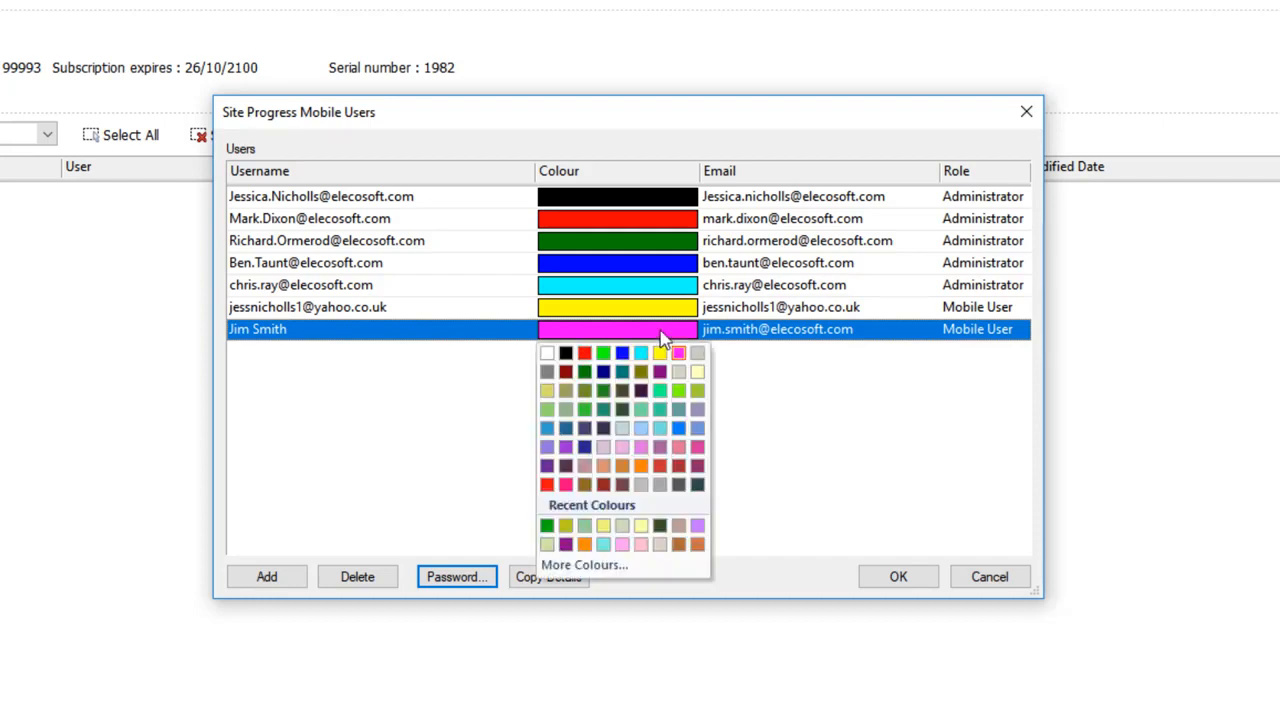
{"action": "left_click", "coordinate": [698, 391]}
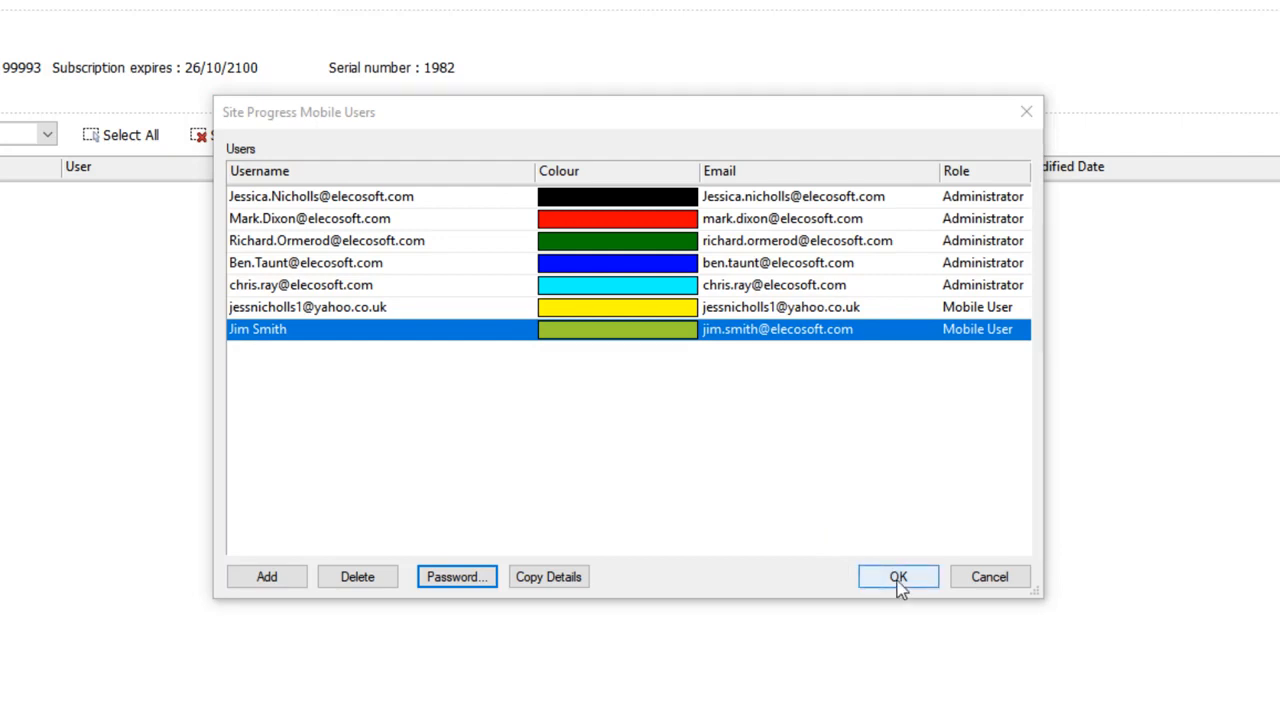
{"action": "left_click", "coordinate": [898, 577]}
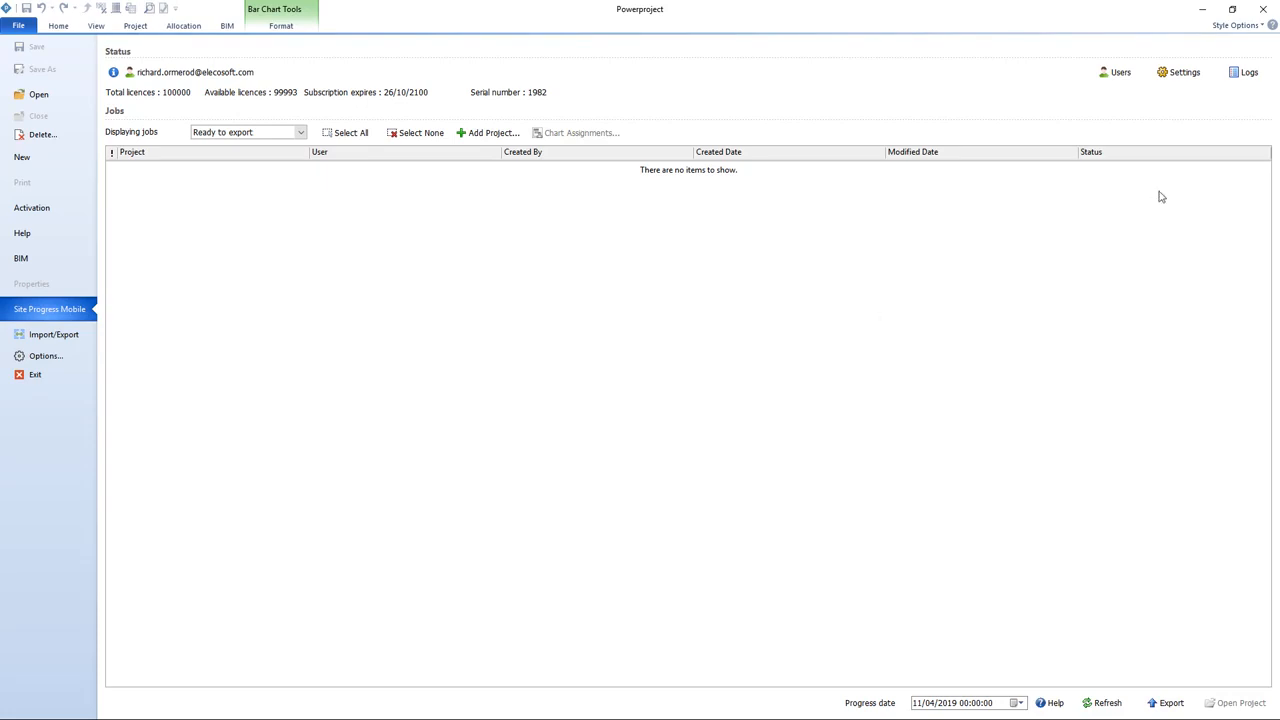
Step: Open the Site Progress Mobile settings and review the import and export options
{"action": "left_click", "coordinate": [1185, 78]}
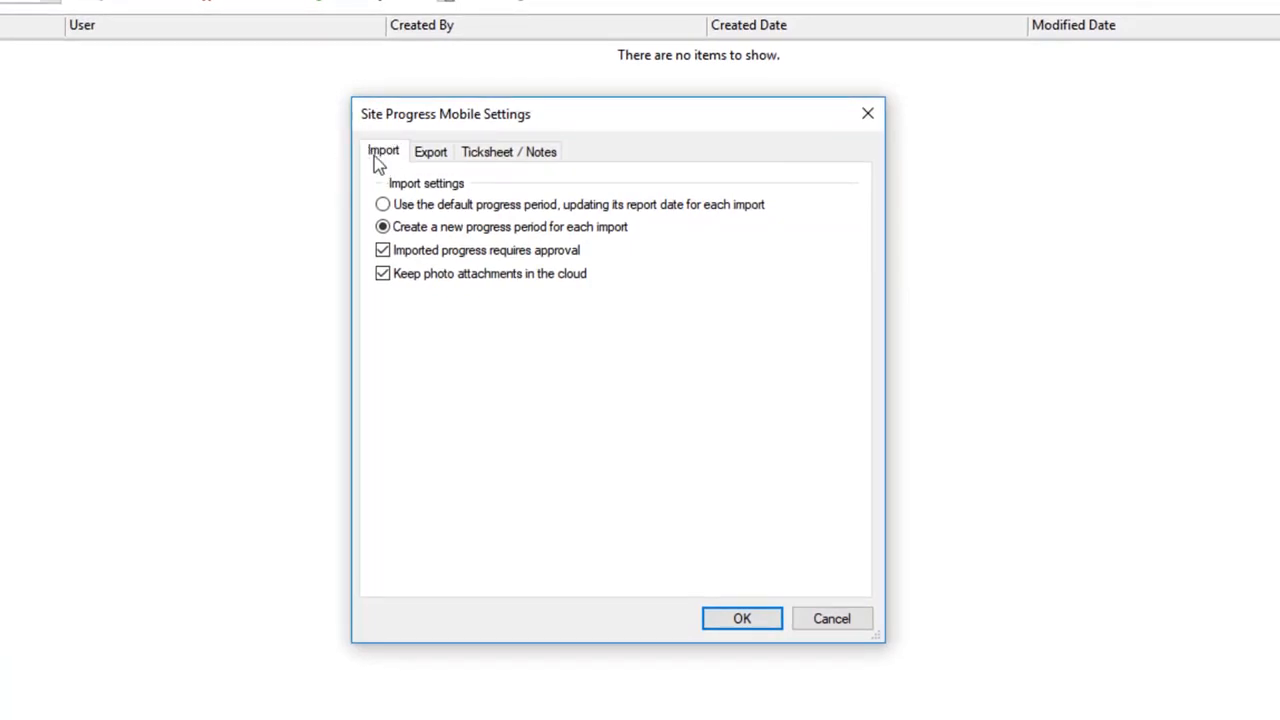
{"action": "left_click", "coordinate": [425, 157]}
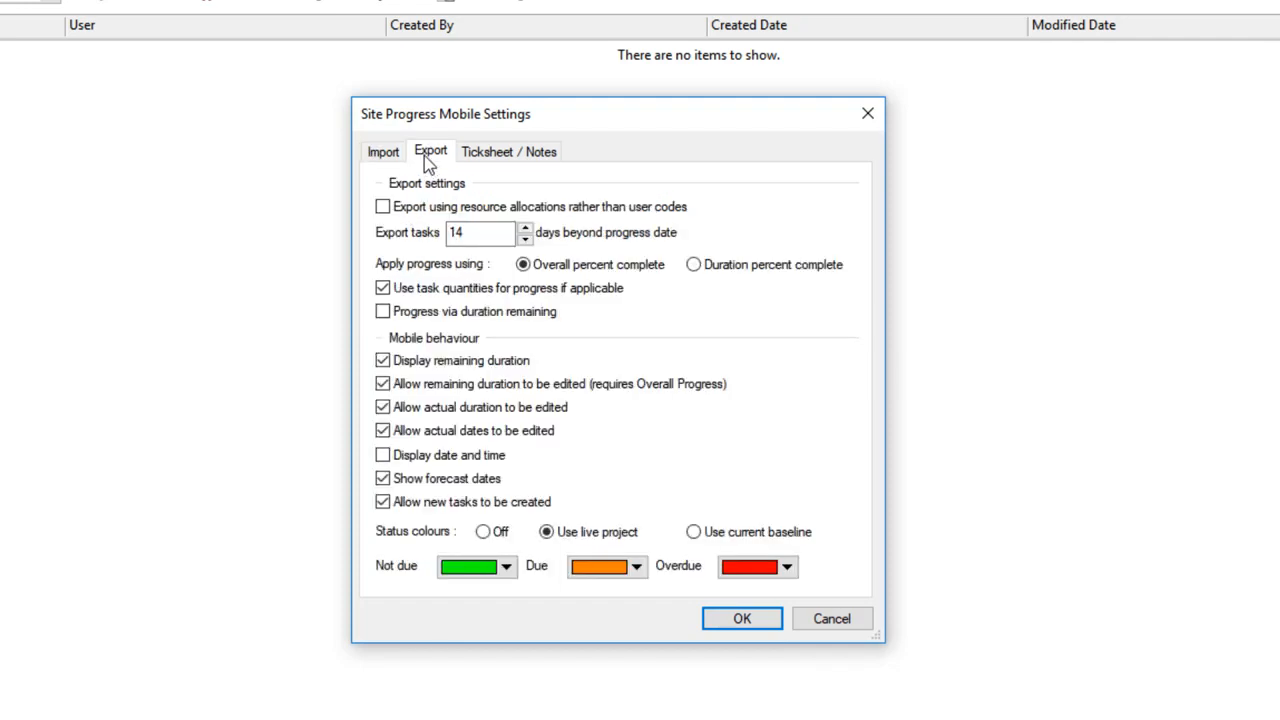
{"action": "left_click_drag", "start_coordinate": [549, 117], "coordinate": [520, 80]}
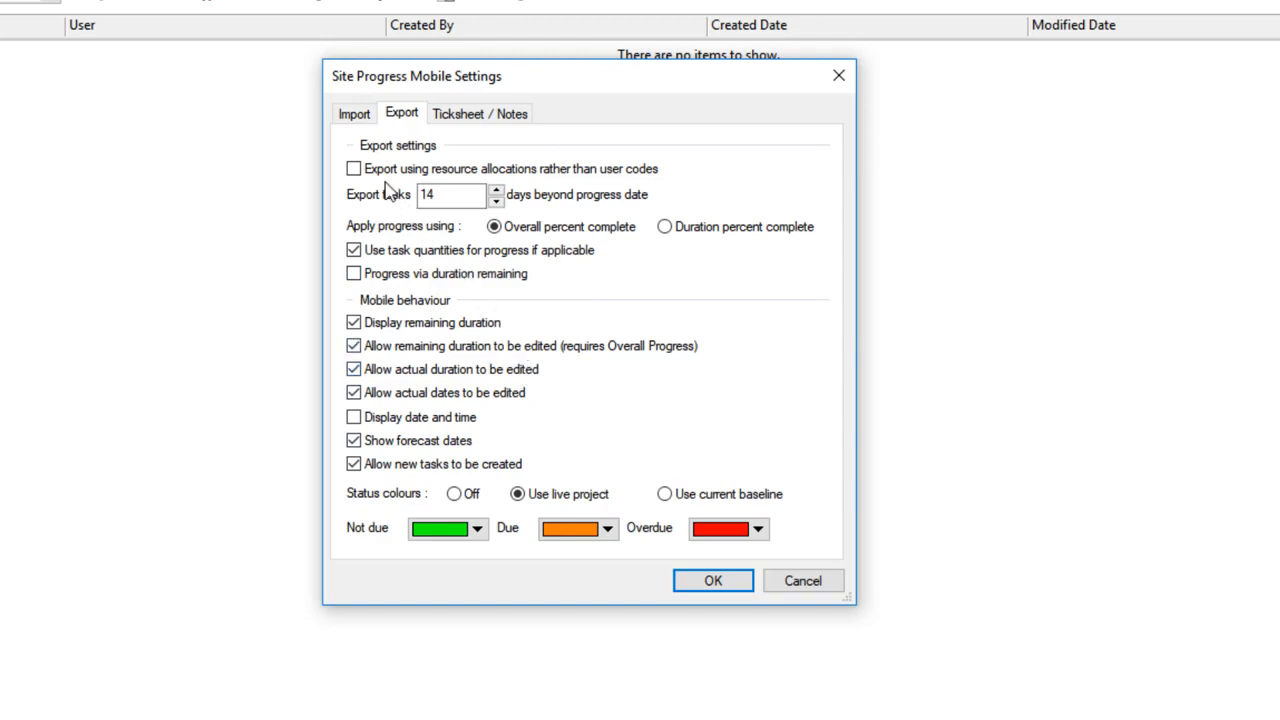
{"action": "left_click", "coordinate": [354, 170]}
{"action": "left_click", "coordinate": [353, 170]}
{"action": "left_click", "coordinate": [476, 176]}
{"action": "left_click", "coordinate": [435, 175]}
{"action": "left_click_drag", "start_coordinate": [454, 196], "coordinate": [375, 193]}
{"action": "left_click", "coordinate": [441, 196]}
Step: Try switching progress to duration percent complete and progress via duration remaining
{"action": "left_click", "coordinate": [666, 228]}
{"action": "left_click", "coordinate": [570, 231]}
{"action": "left_click", "coordinate": [540, 257]}
{"action": "left_click", "coordinate": [451, 262]}
{"action": "left_click", "coordinate": [563, 255]}
{"action": "left_click", "coordinate": [563, 263]}
{"action": "left_click", "coordinate": [437, 280]}
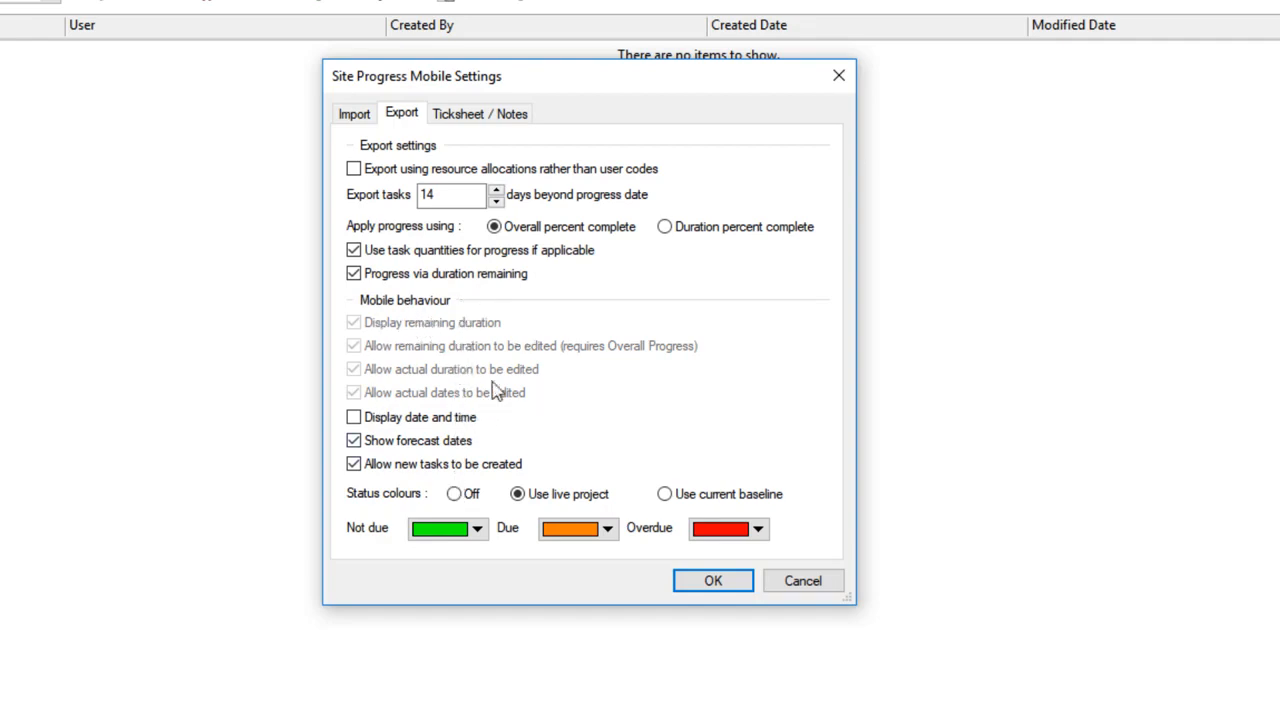
{"action": "left_click", "coordinate": [390, 283]}
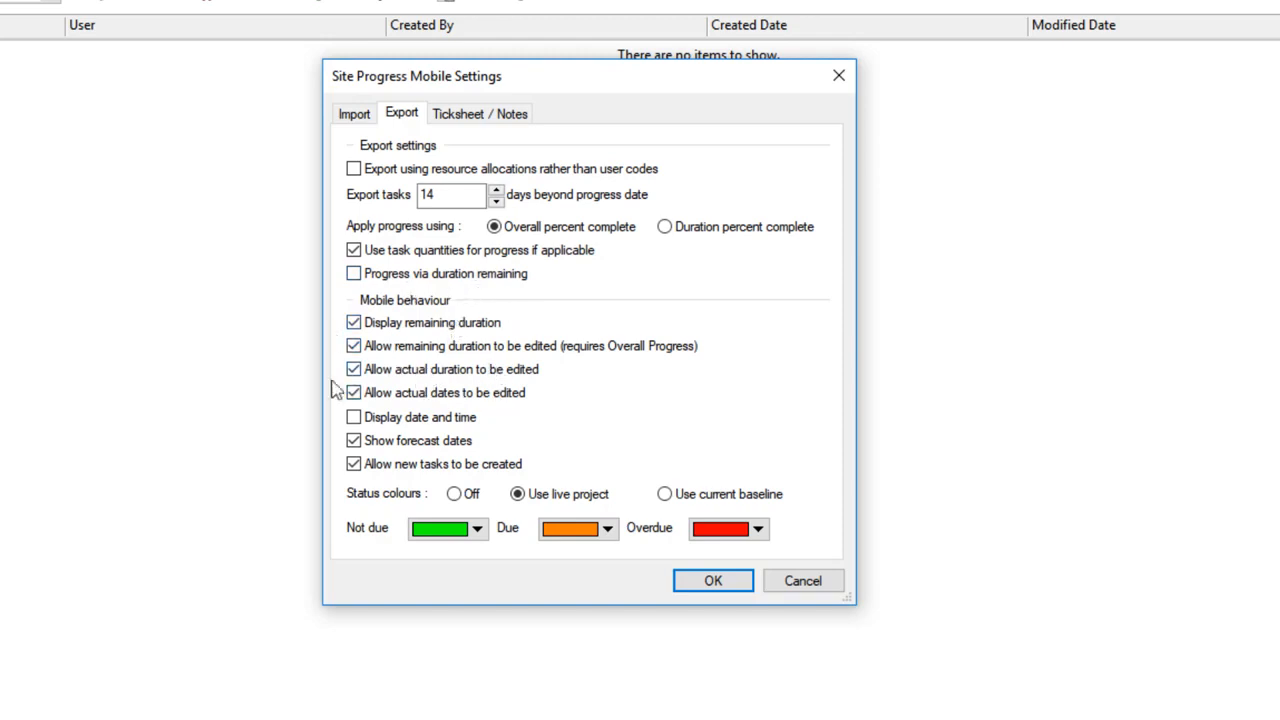
Step: Try toggling the mobile behaviour options on and off
{"action": "left_click", "coordinate": [355, 324]}
{"action": "left_click", "coordinate": [365, 330]}
{"action": "left_click", "coordinate": [358, 348]}
{"action": "left_click", "coordinate": [355, 347]}
{"action": "left_click", "coordinate": [355, 370]}
{"action": "left_click", "coordinate": [355, 370]}
{"action": "left_click", "coordinate": [355, 394]}
{"action": "left_click", "coordinate": [464, 398]}
{"action": "left_click", "coordinate": [415, 425]}
{"action": "left_click", "coordinate": [414, 422]}
{"action": "left_click", "coordinate": [452, 448]}
{"action": "left_click", "coordinate": [392, 477]}
{"action": "left_click", "coordinate": [404, 474]}
{"action": "left_click", "coordinate": [454, 494]}
{"action": "left_click", "coordinate": [539, 499]}
Step: Examine the status colour choices and colour sources for Not due, Due and Overdue tasks
{"action": "left_click", "coordinate": [478, 534]}
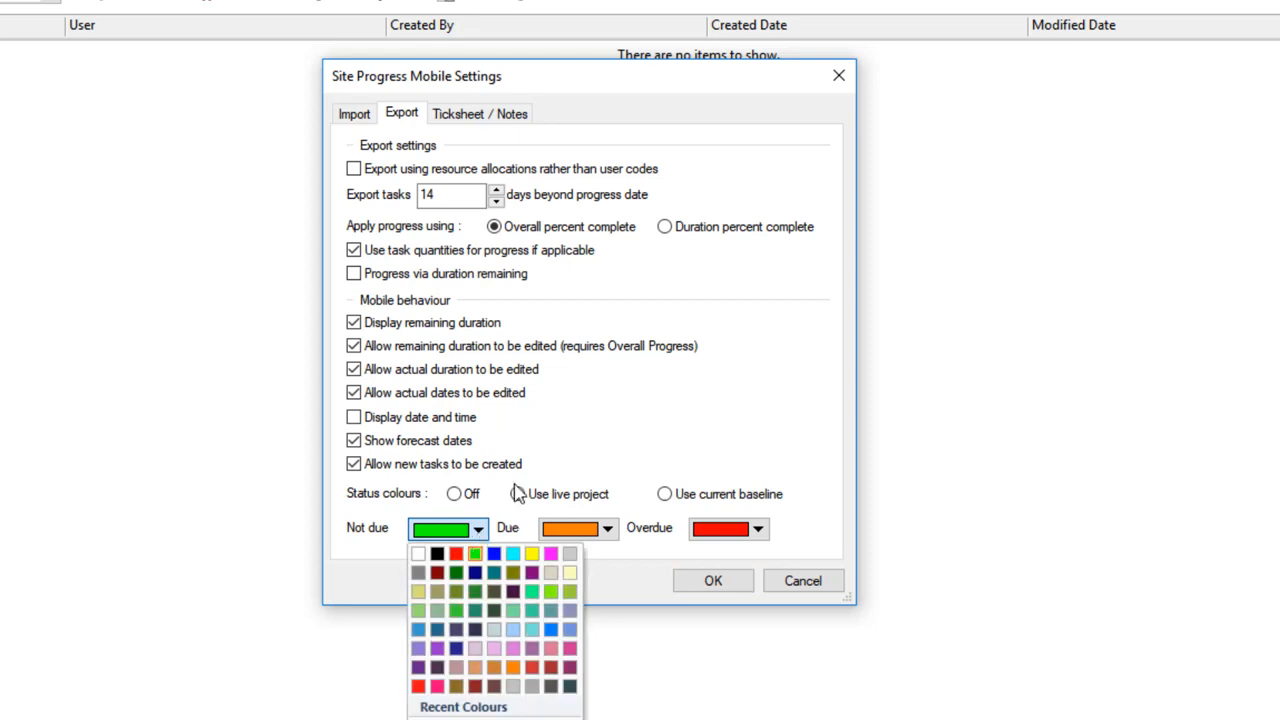
{"action": "left_click", "coordinate": [536, 449]}
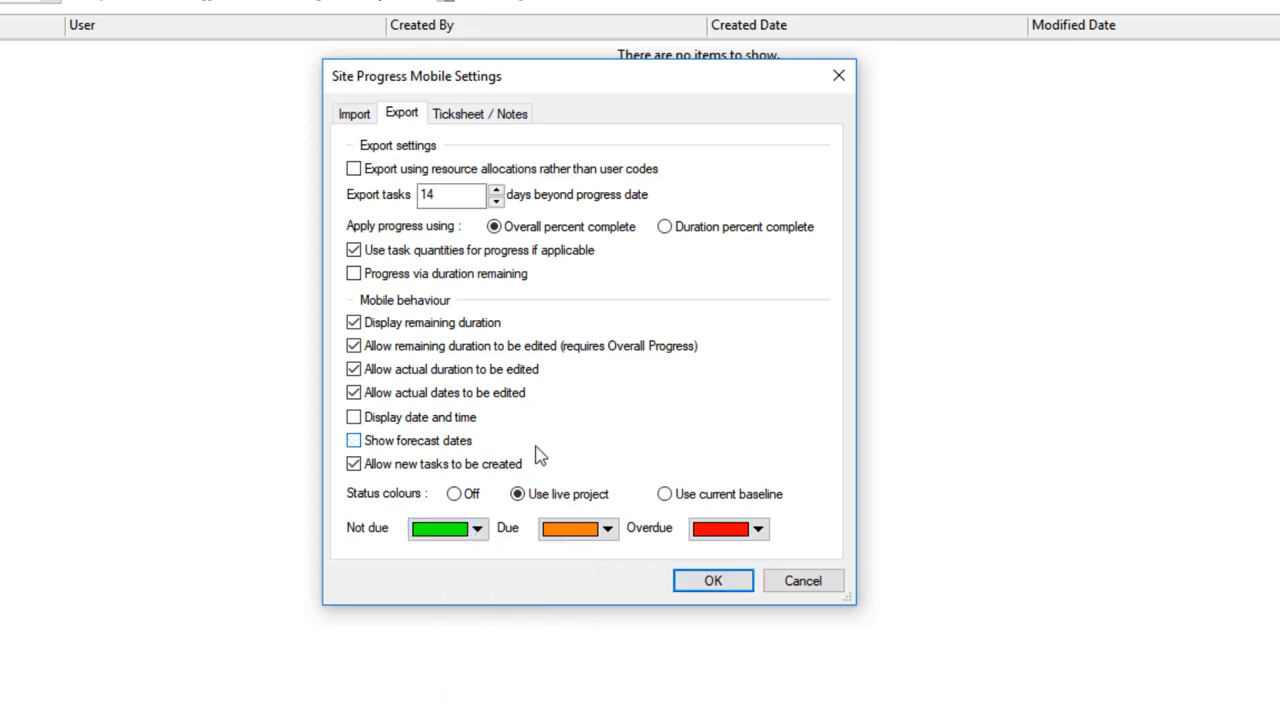
{"action": "left_click", "coordinate": [495, 442]}
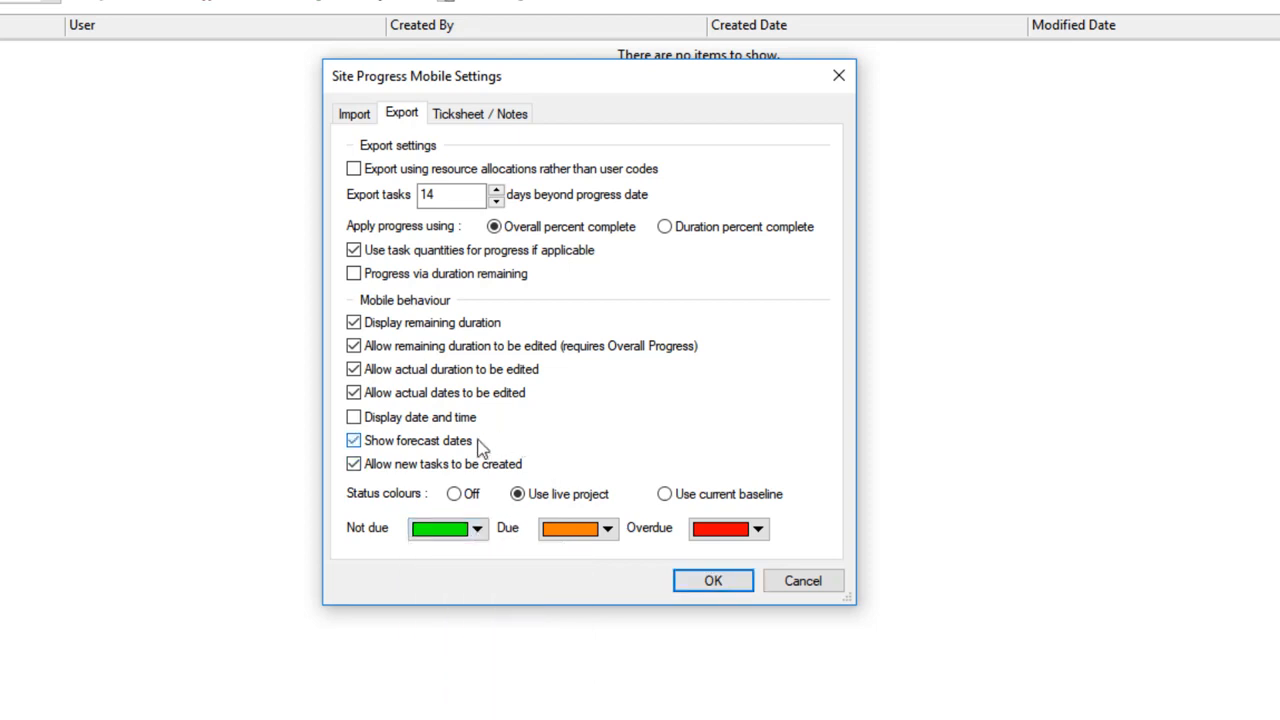
{"action": "left_click", "coordinate": [608, 530]}
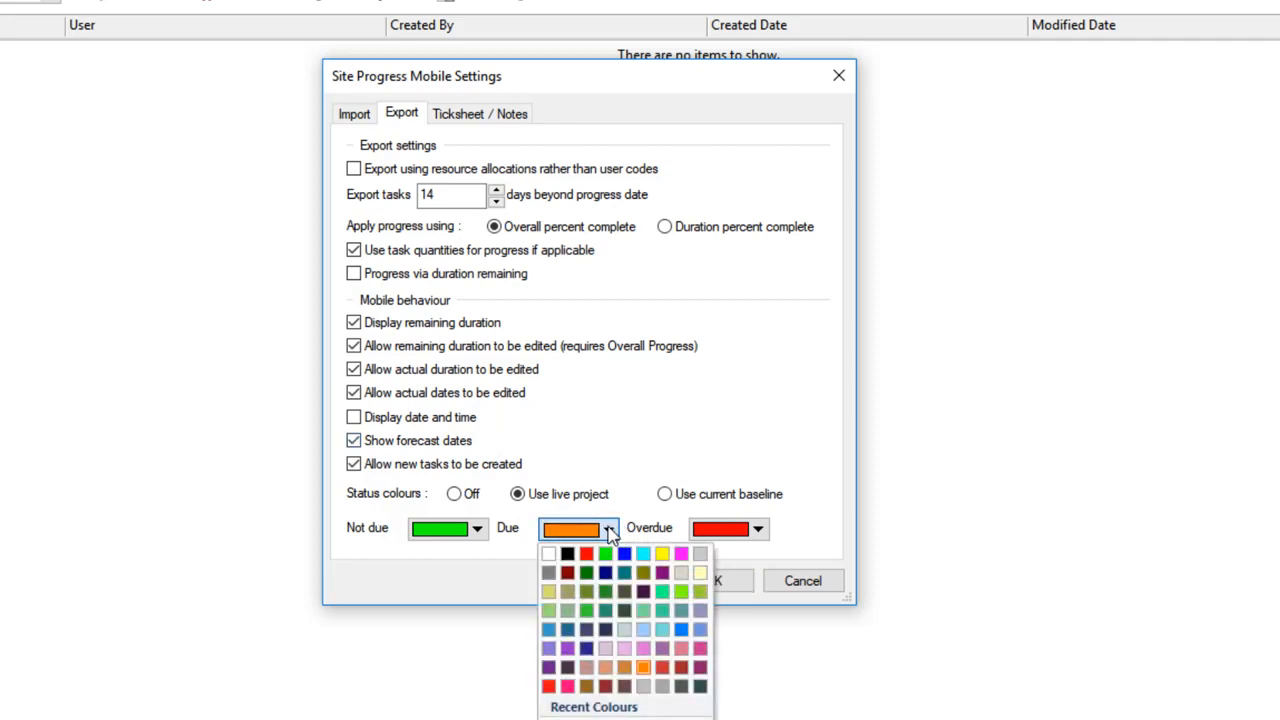
{"action": "left_click", "coordinate": [758, 530]}
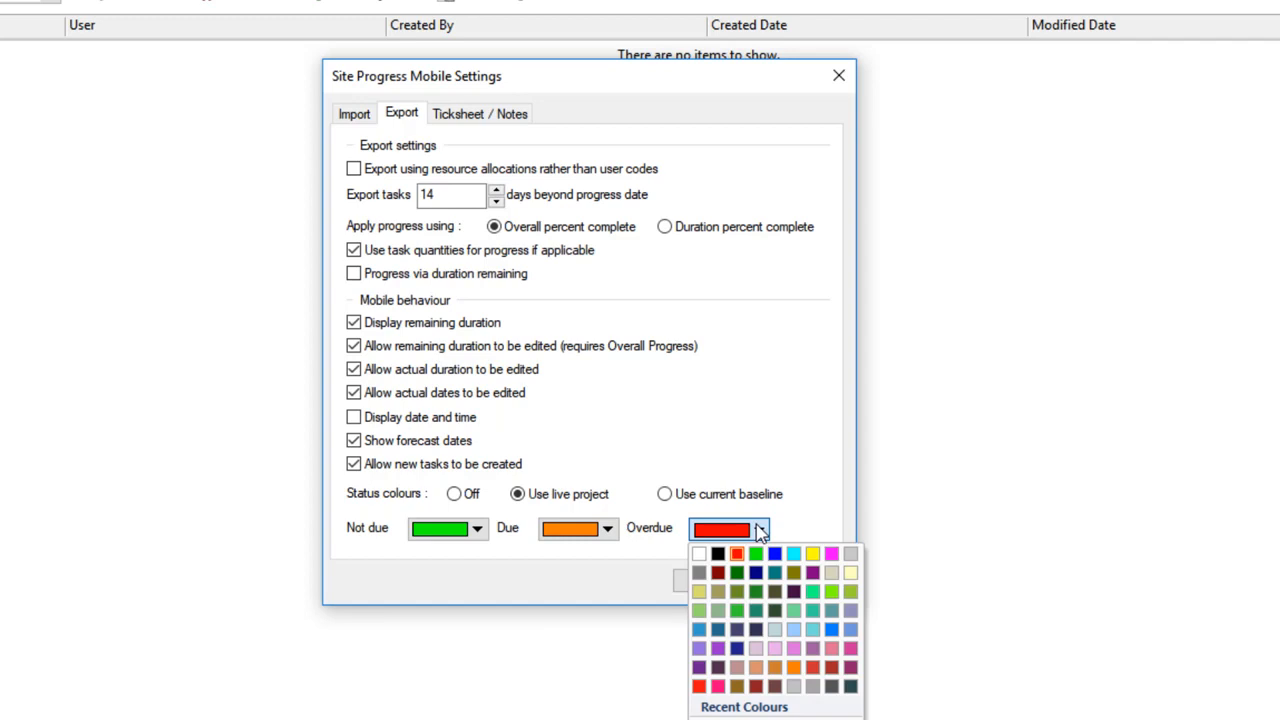
{"action": "left_click", "coordinate": [812, 535]}
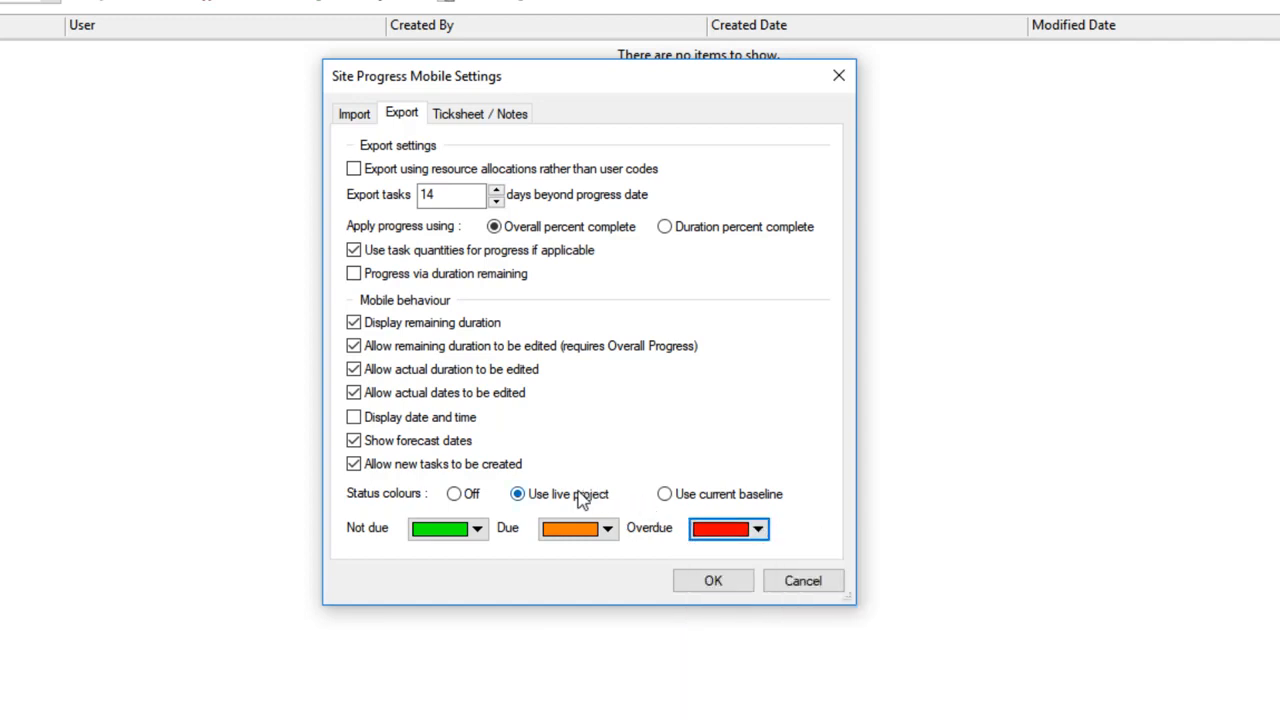
{"action": "left_click", "coordinate": [676, 494]}
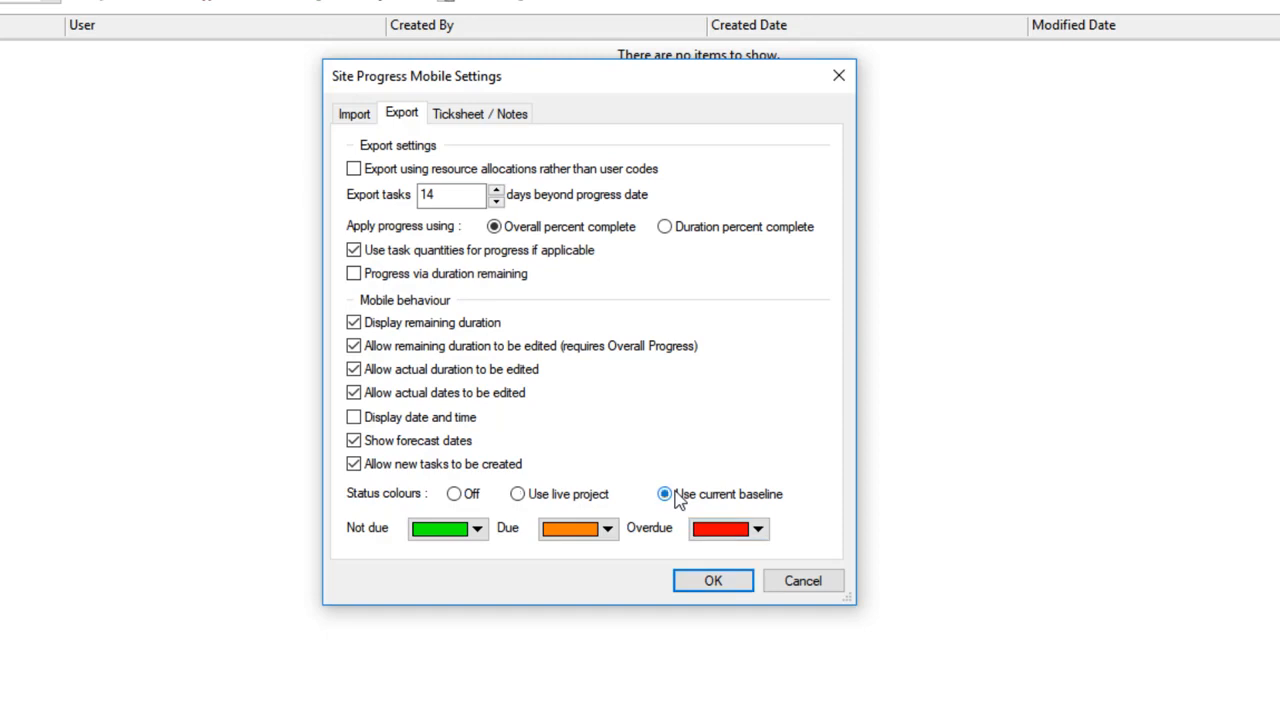
{"action": "left_click", "coordinate": [521, 494]}
Step: Try toggling the ticksheet short code names, auto-complete build stages and display previous notes options off and on
{"action": "left_click", "coordinate": [474, 116]}
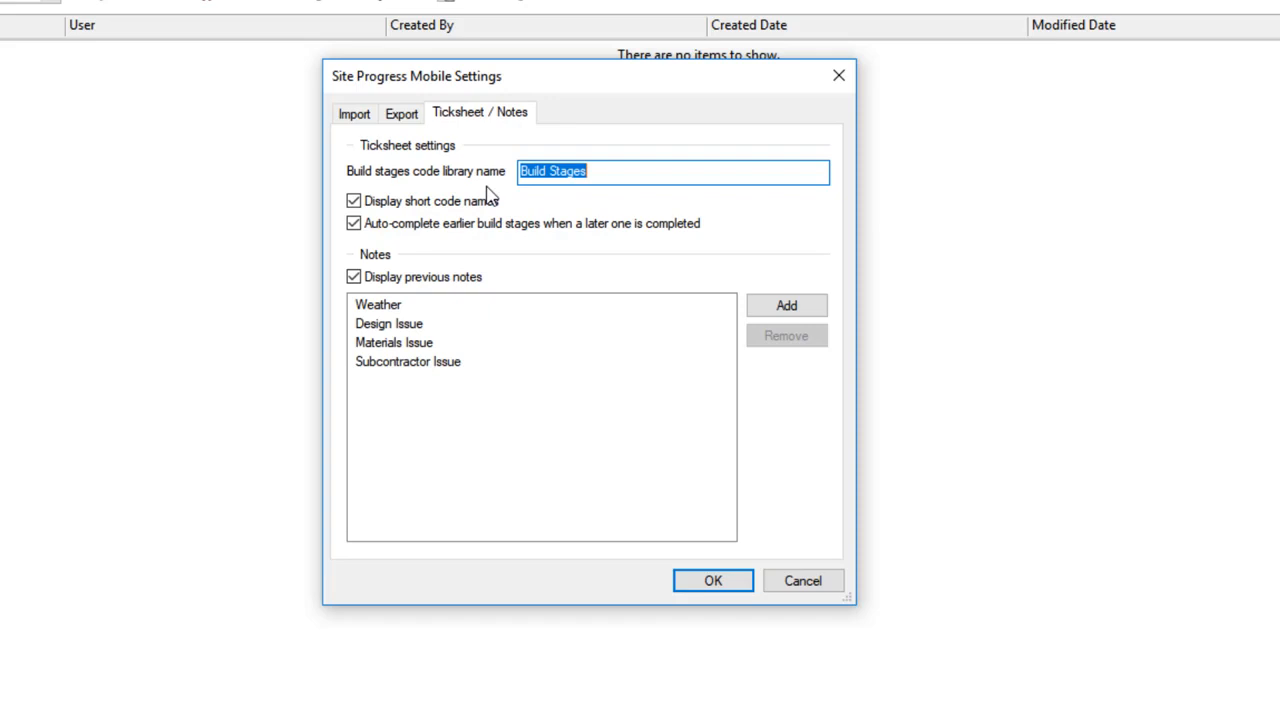
{"action": "left_click", "coordinate": [638, 178]}
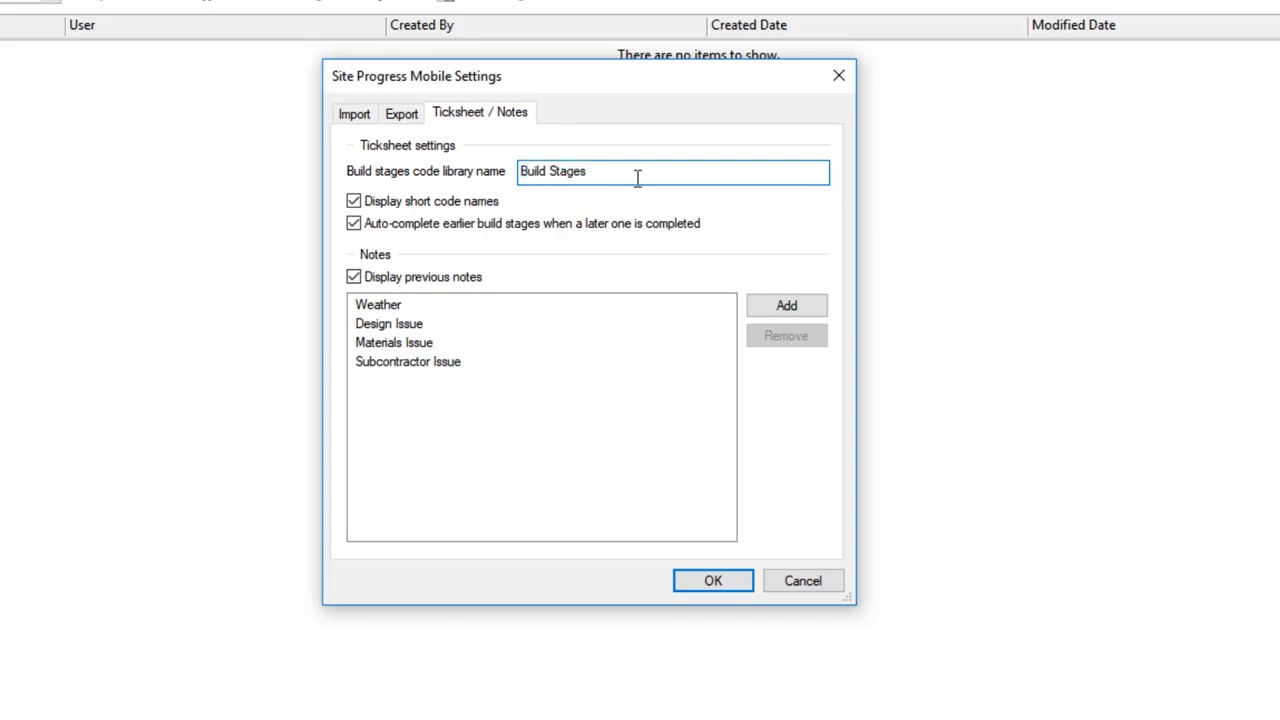
{"action": "left_click_drag", "start_coordinate": [638, 172], "coordinate": [446, 174]}
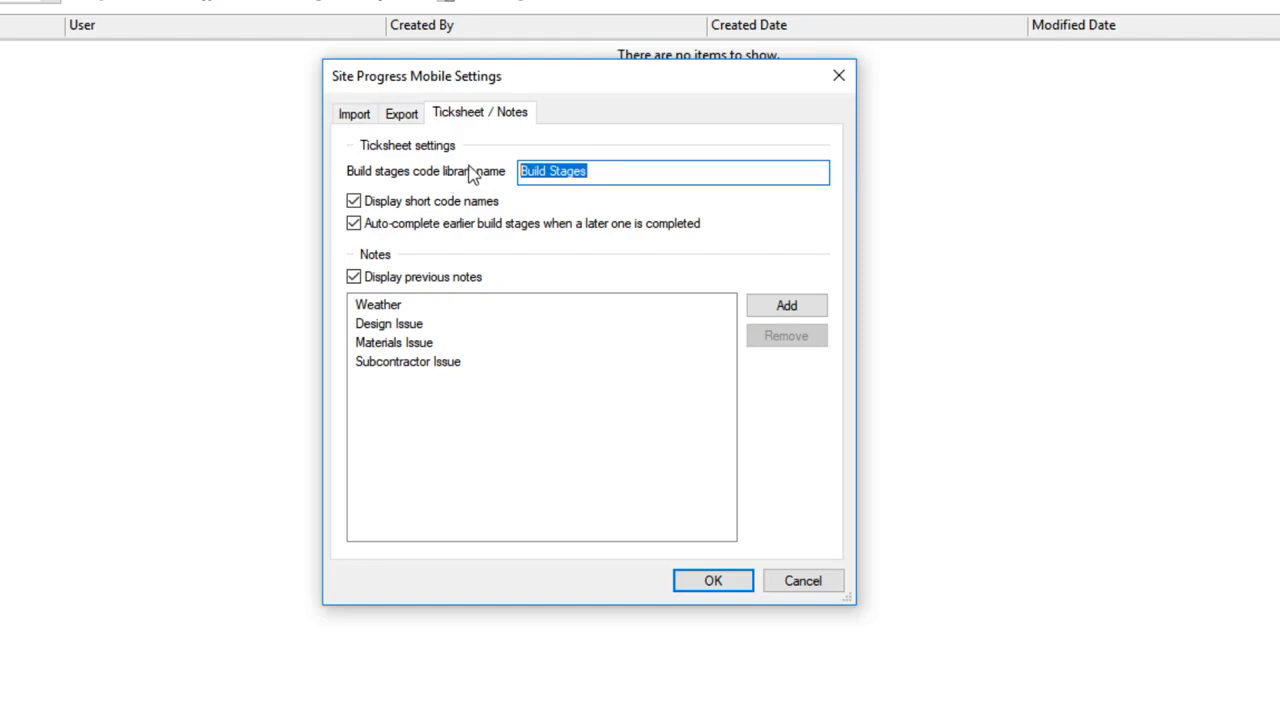
{"action": "left_click", "coordinate": [474, 207]}
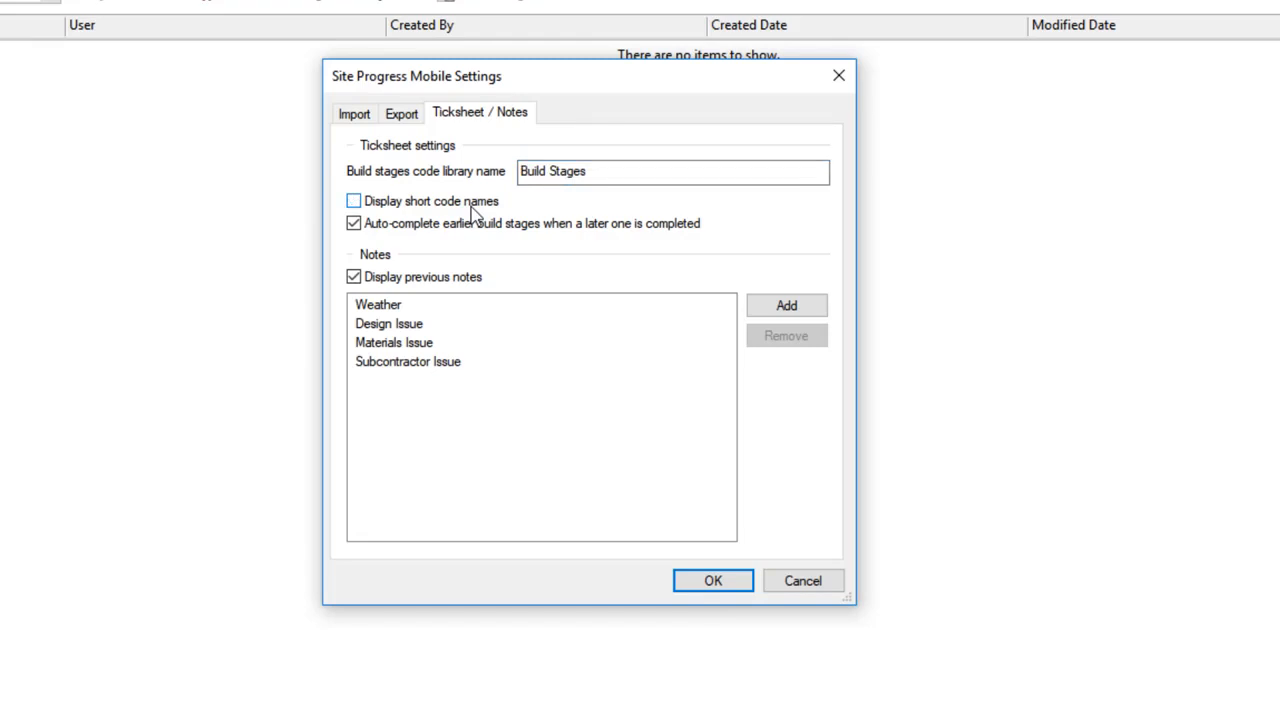
{"action": "left_click", "coordinate": [471, 207]}
{"action": "left_click", "coordinate": [495, 230]}
{"action": "left_click", "coordinate": [491, 229]}
{"action": "left_click", "coordinate": [424, 281]}
{"action": "left_click", "coordinate": [450, 281]}
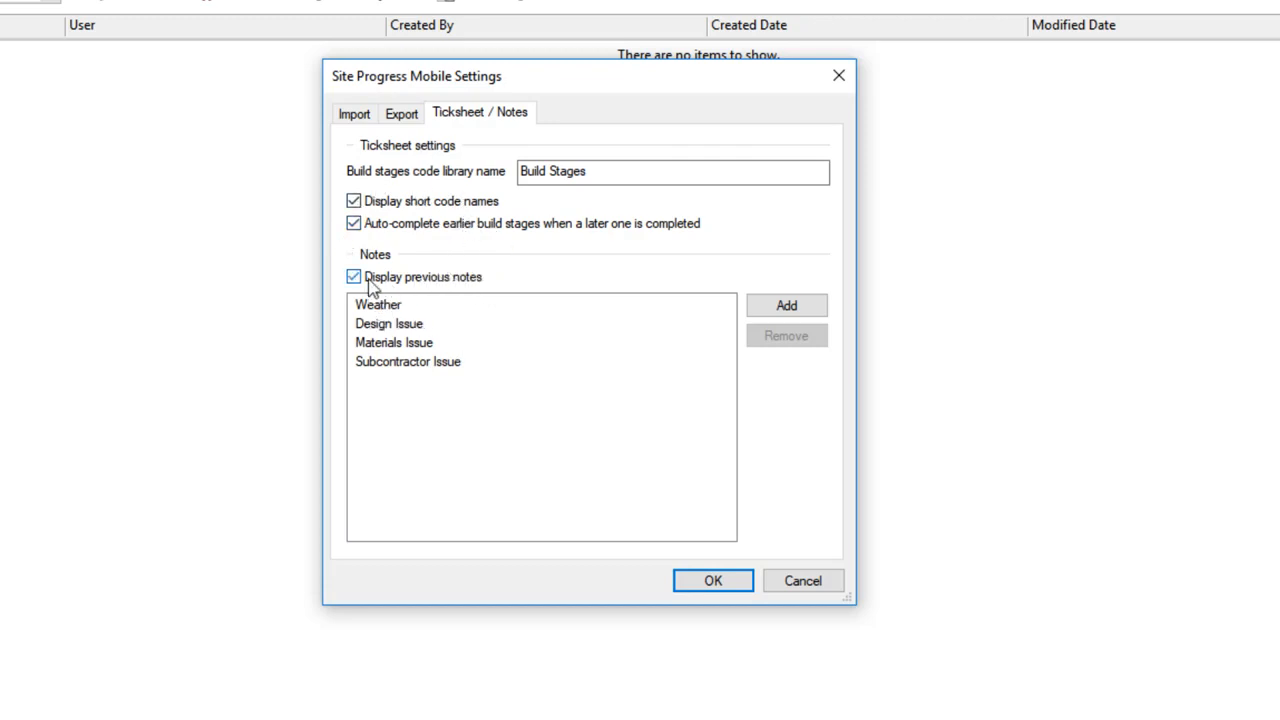
{"action": "left_click", "coordinate": [432, 288]}
{"action": "left_click", "coordinate": [432, 288]}
Step: Add a new note named Inspection issue to the notes list and apply the Site Progress Mobile settings
{"action": "left_click", "coordinate": [767, 314]}
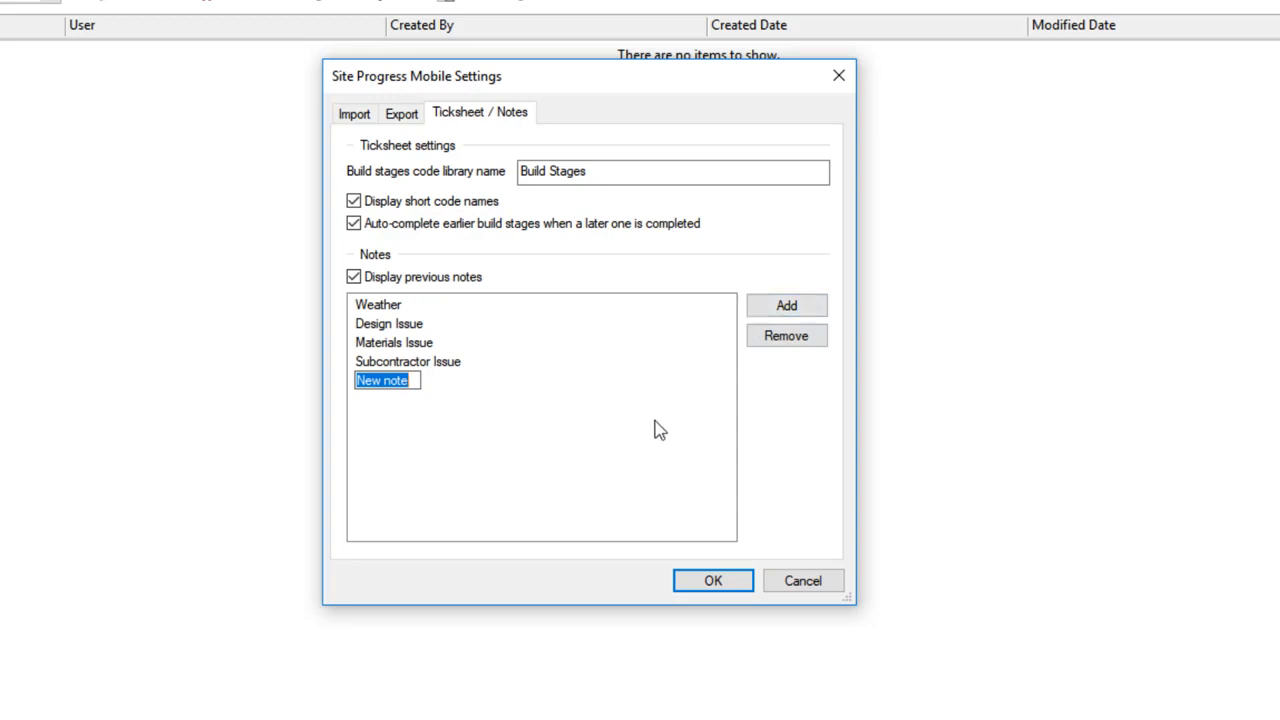
{"action": "type", "text": "n"}
{"action": "key", "text": "BackSpace"}
{"action": "type", "text": "Inspection issue"}
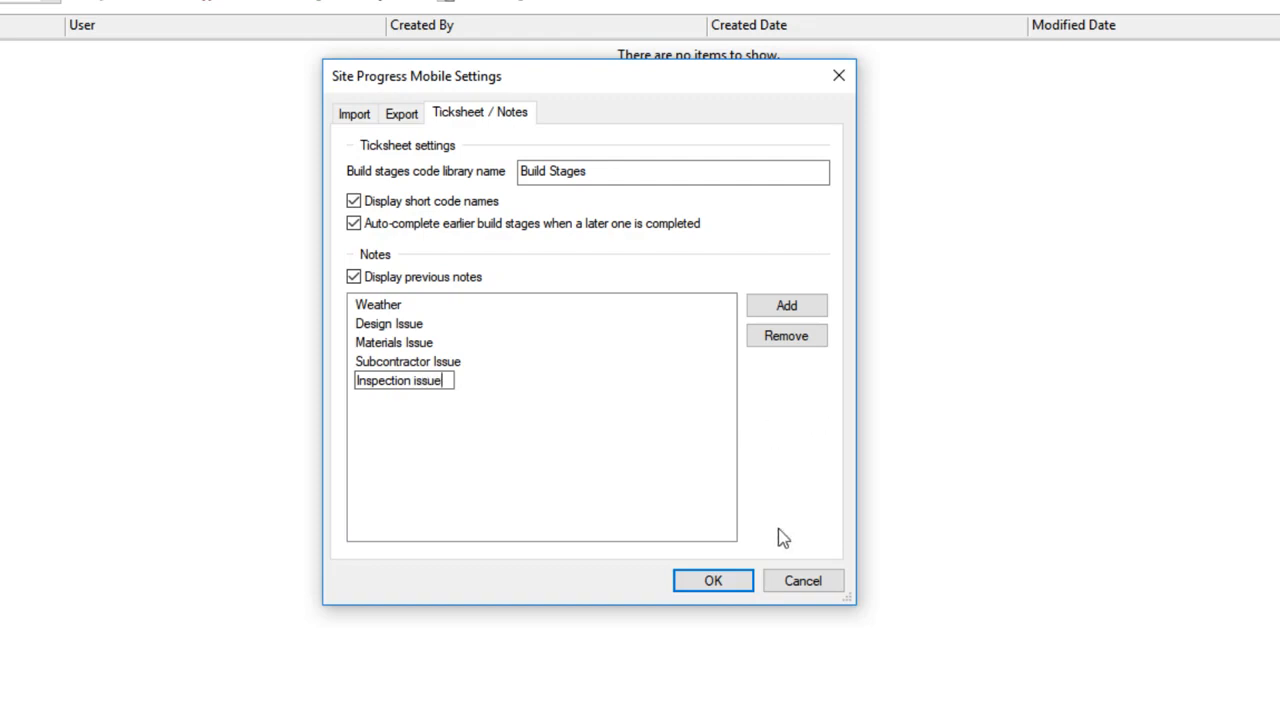
{"action": "left_click", "coordinate": [645, 498]}
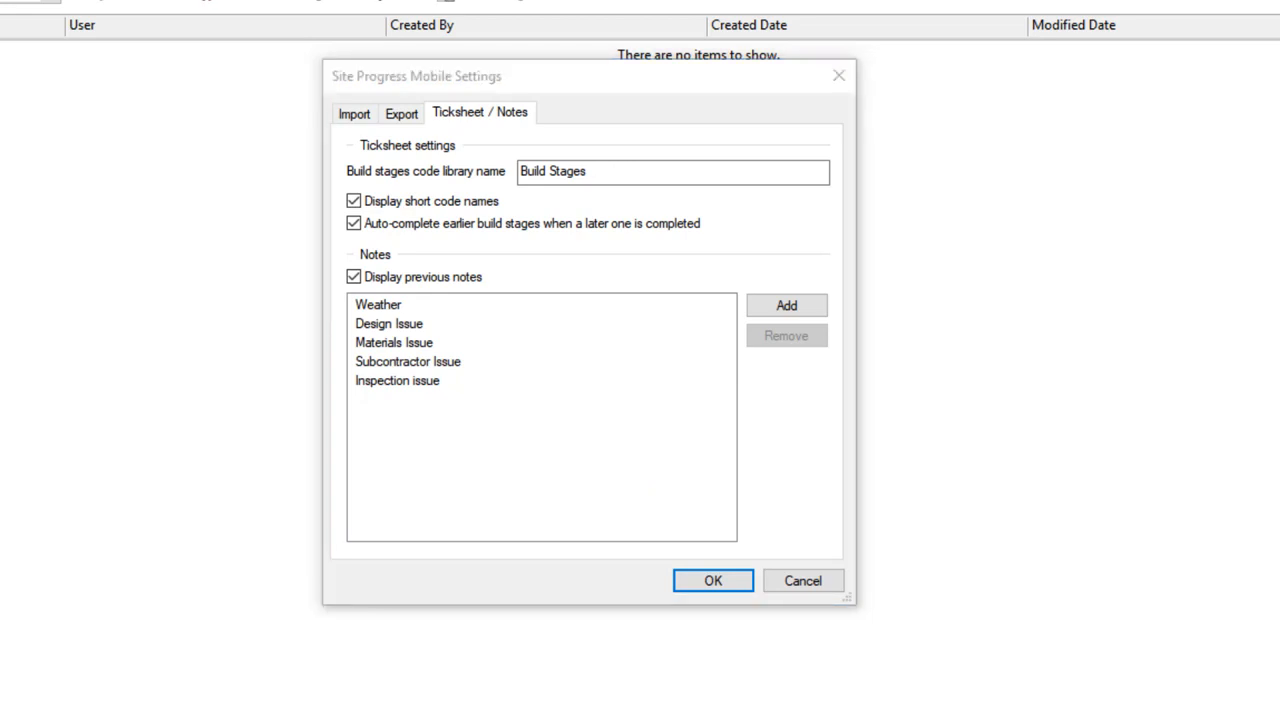
{"action": "left_click", "coordinate": [354, 116]}
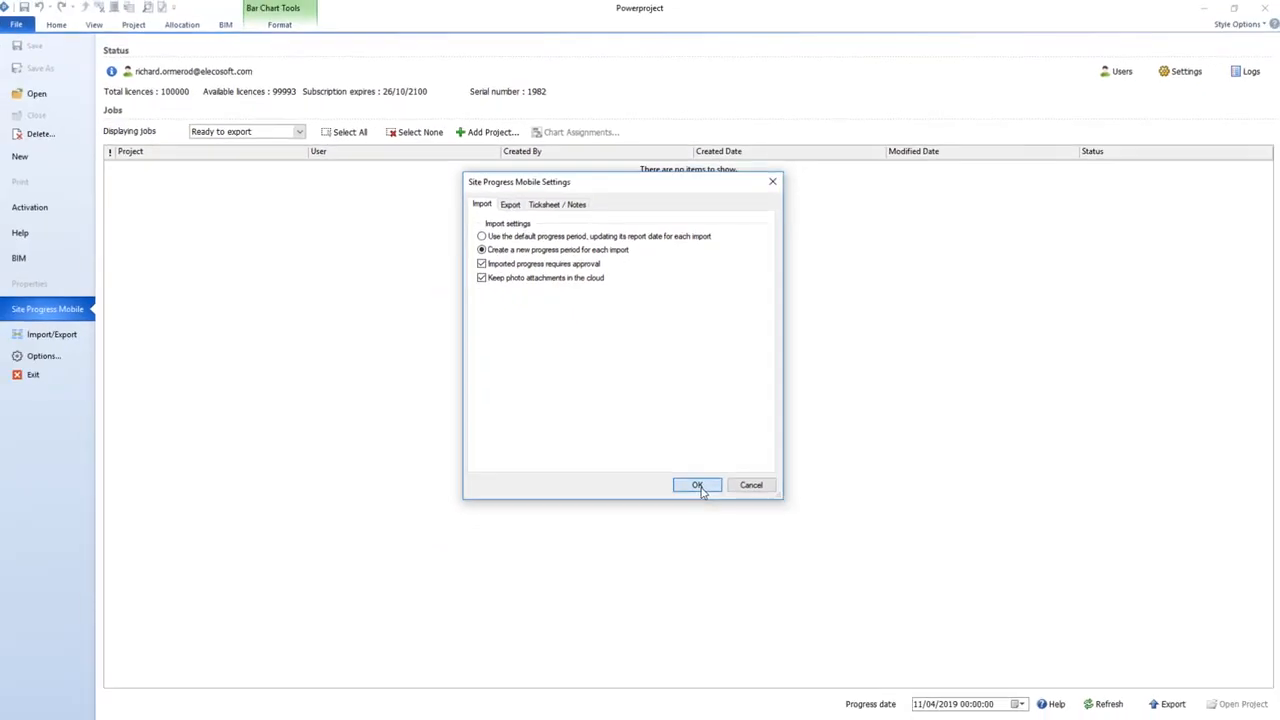
{"action": "left_click", "coordinate": [698, 486]}
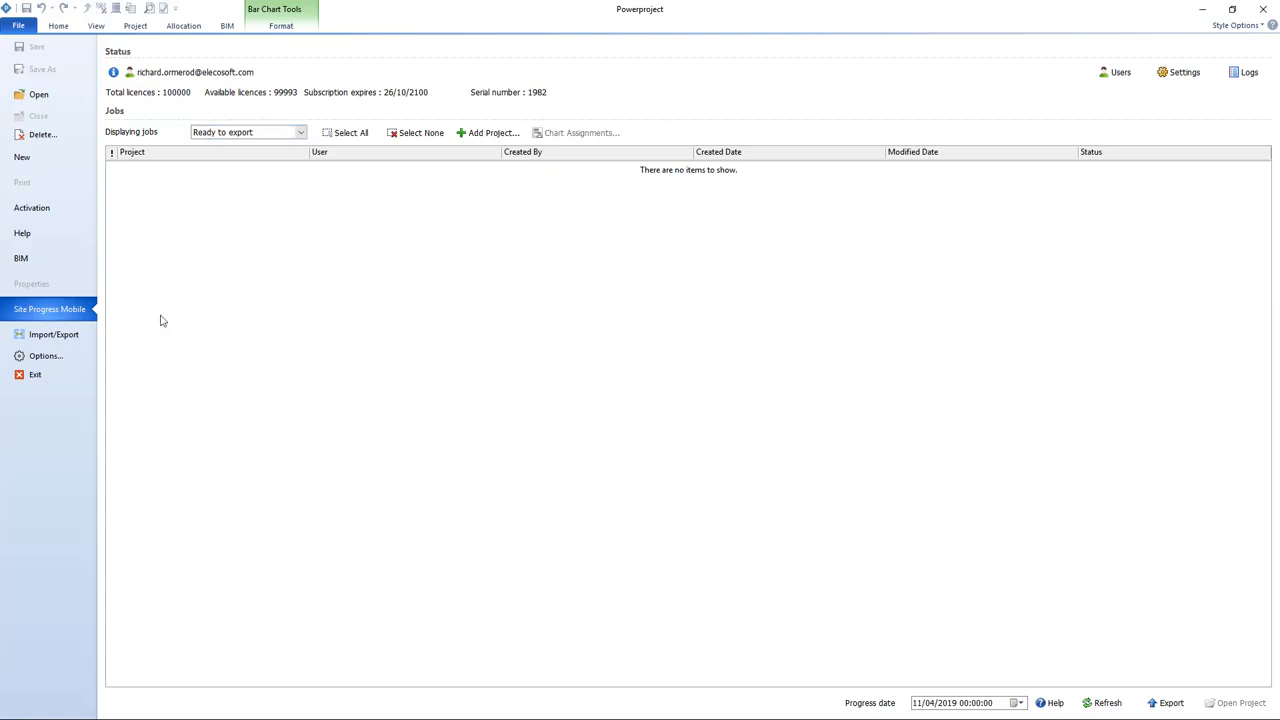
Step: Add the Residential SPM sample v15 and Shadow Meadows Commercial v15 projects to the Site Progress Mobile jobs list
{"action": "left_click", "coordinate": [489, 137]}
{"action": "left_click", "coordinate": [548, 322]}
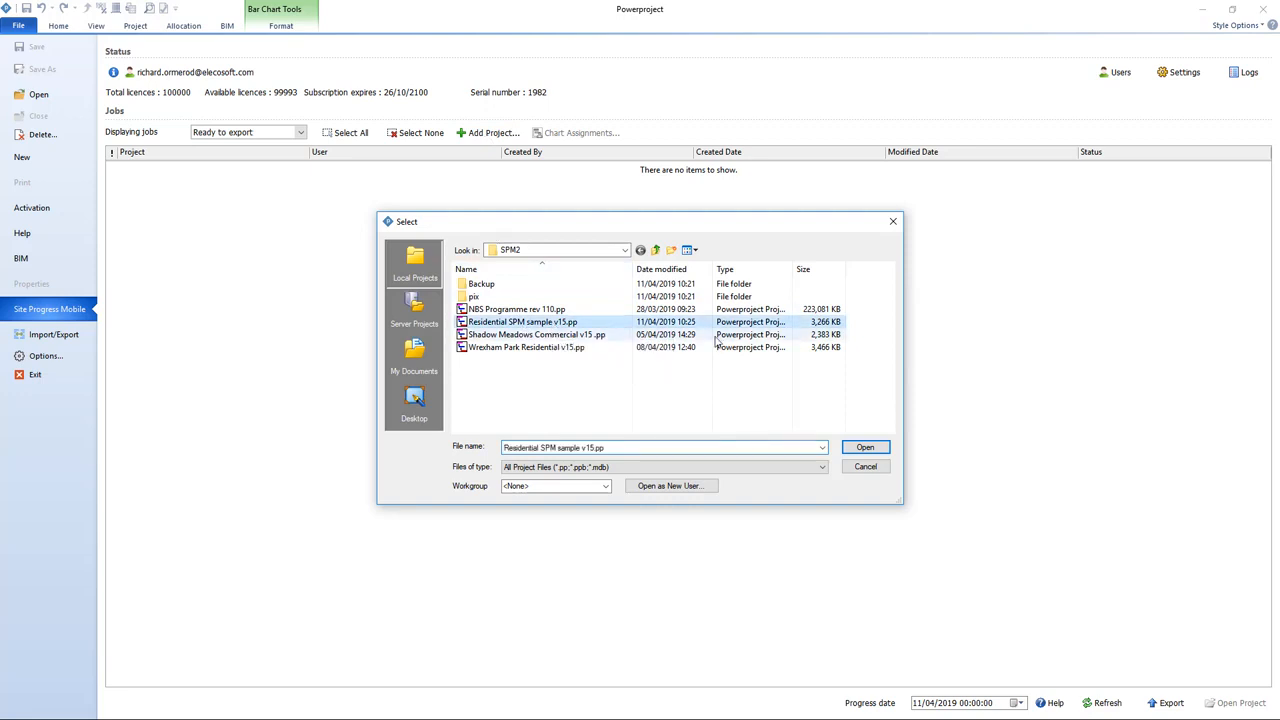
{"action": "left_click", "coordinate": [868, 448]}
{"action": "left_click", "coordinate": [494, 133]}
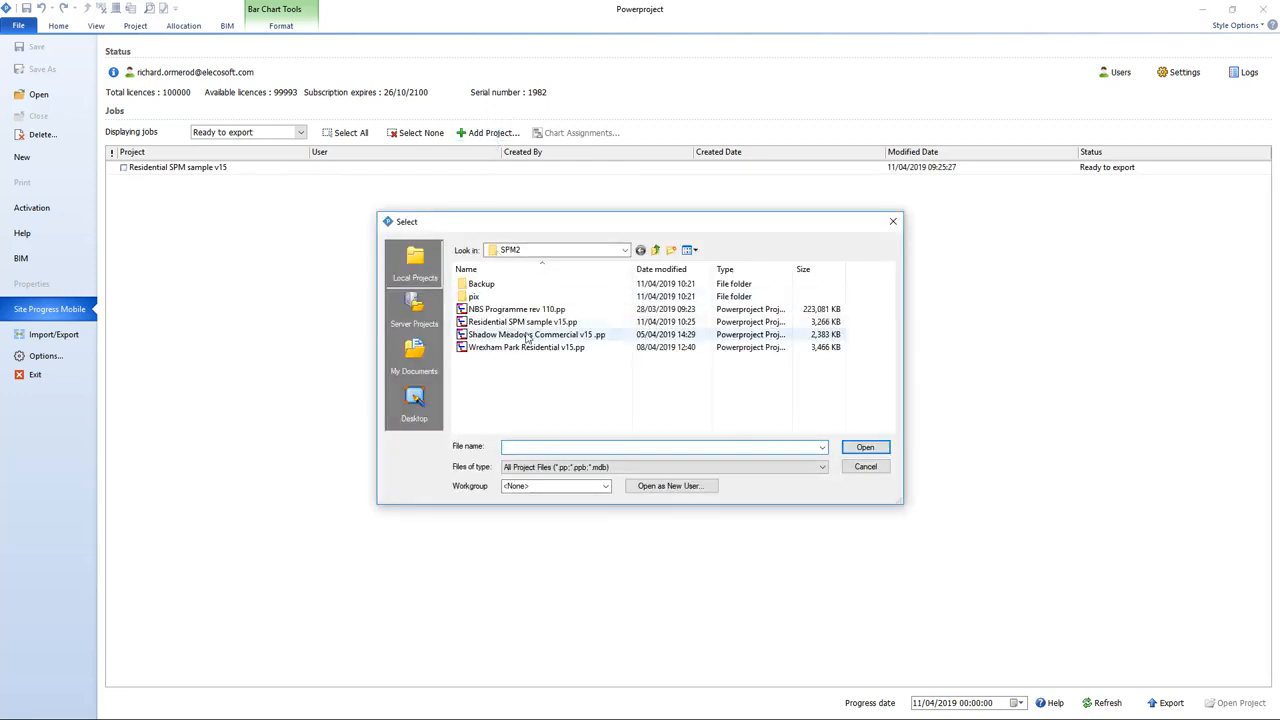
{"action": "left_click", "coordinate": [530, 335]}
{"action": "left_click", "coordinate": [866, 448]}
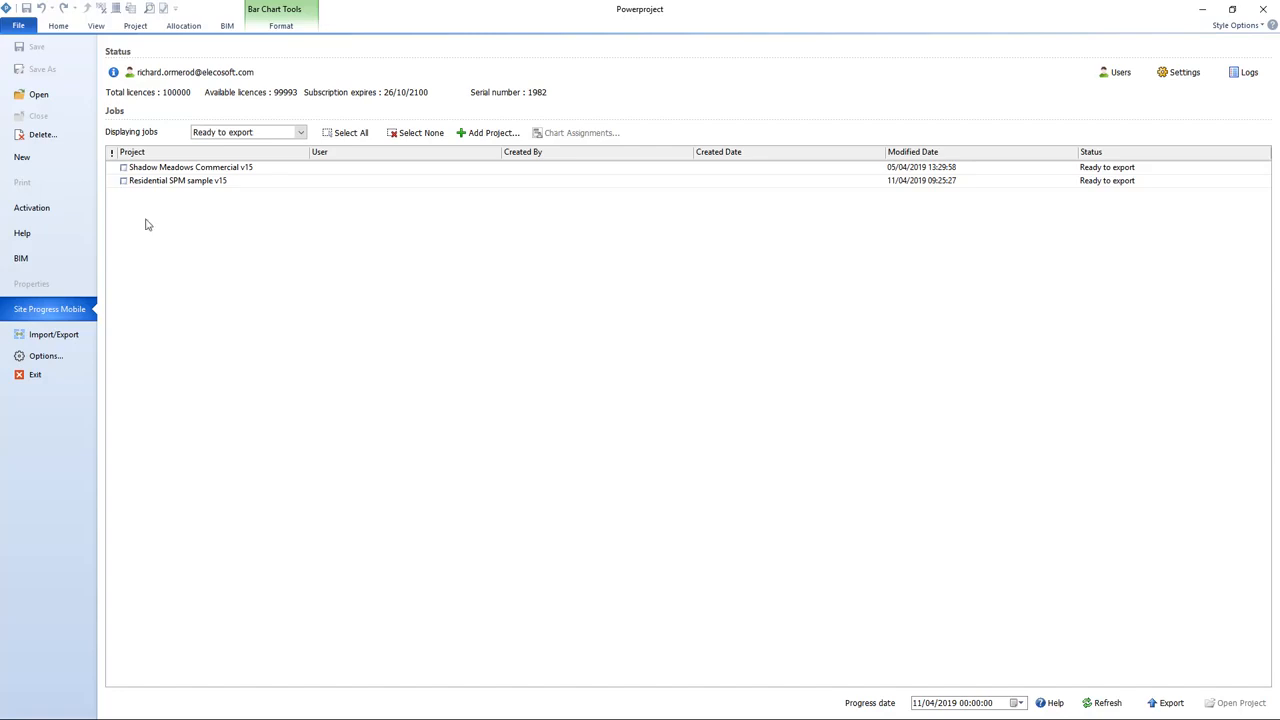
Step: Tick both projects in the jobs list for export
{"action": "left_click", "coordinate": [123, 168]}
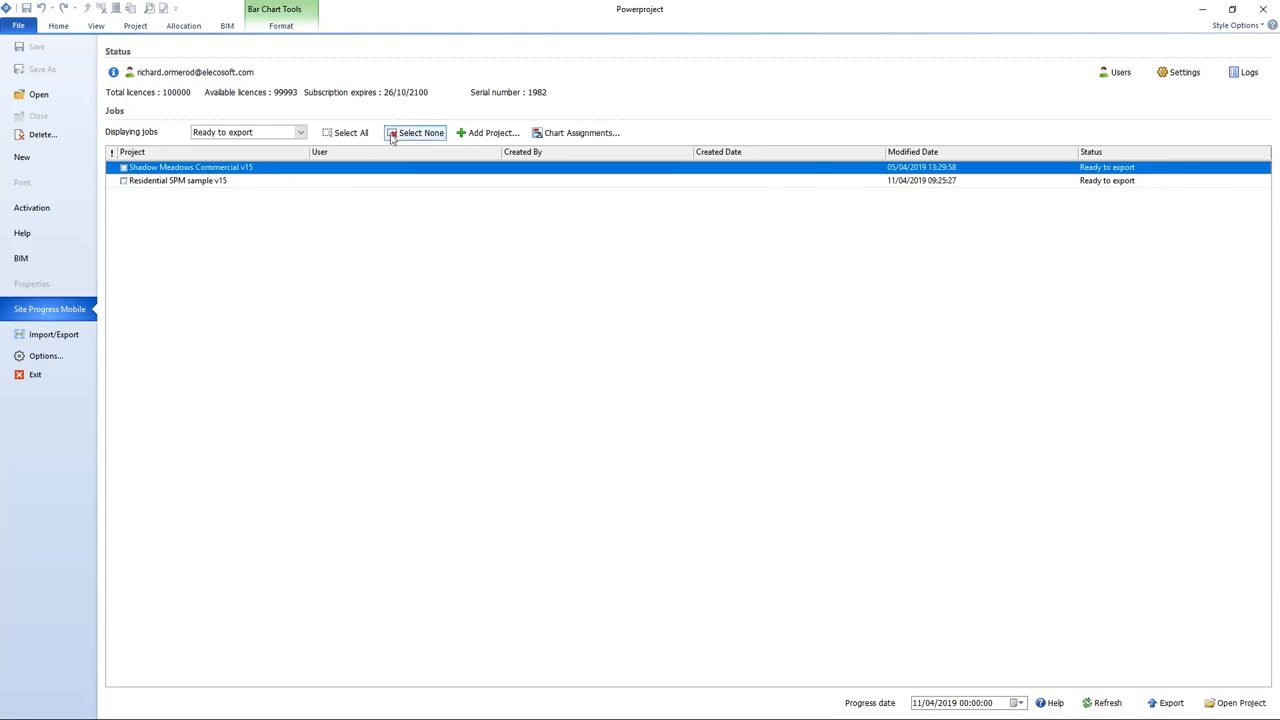
{"action": "left_click", "coordinate": [350, 134]}
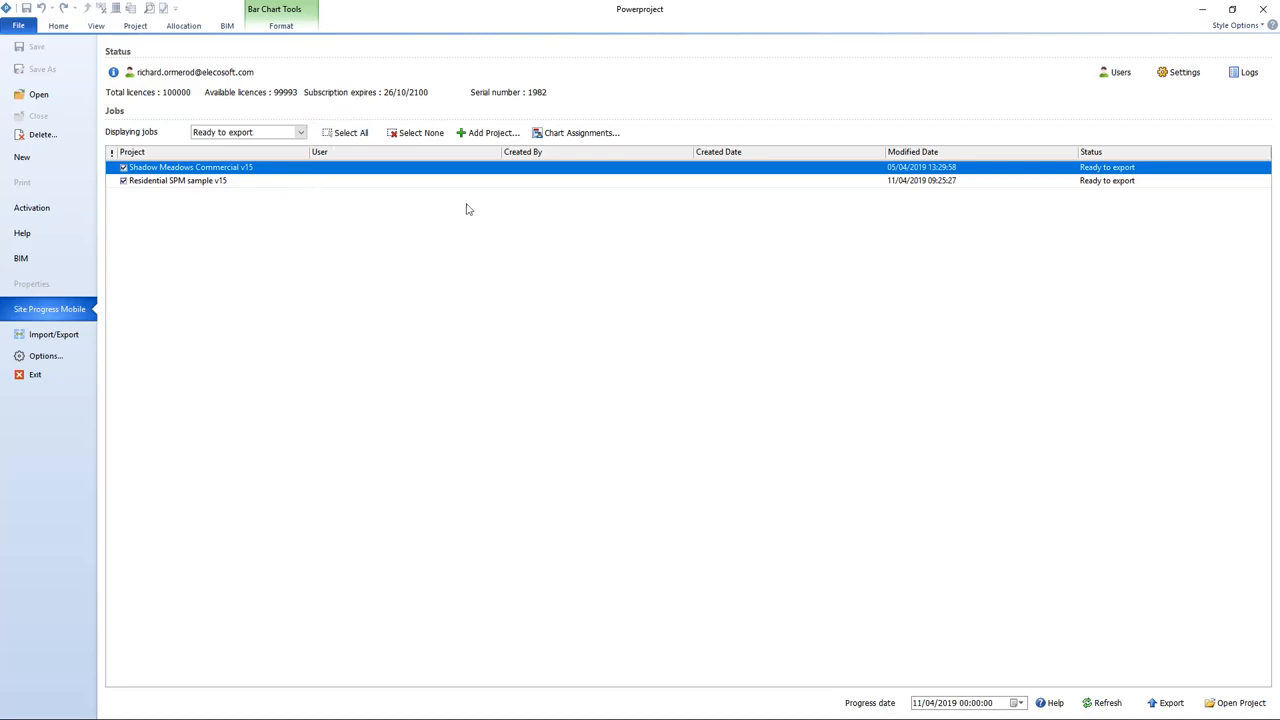
{"action": "left_click", "coordinate": [345, 133]}
Step: Set the progress date to 12/05/2019 using the date picker
{"action": "left_click", "coordinate": [1020, 703]}
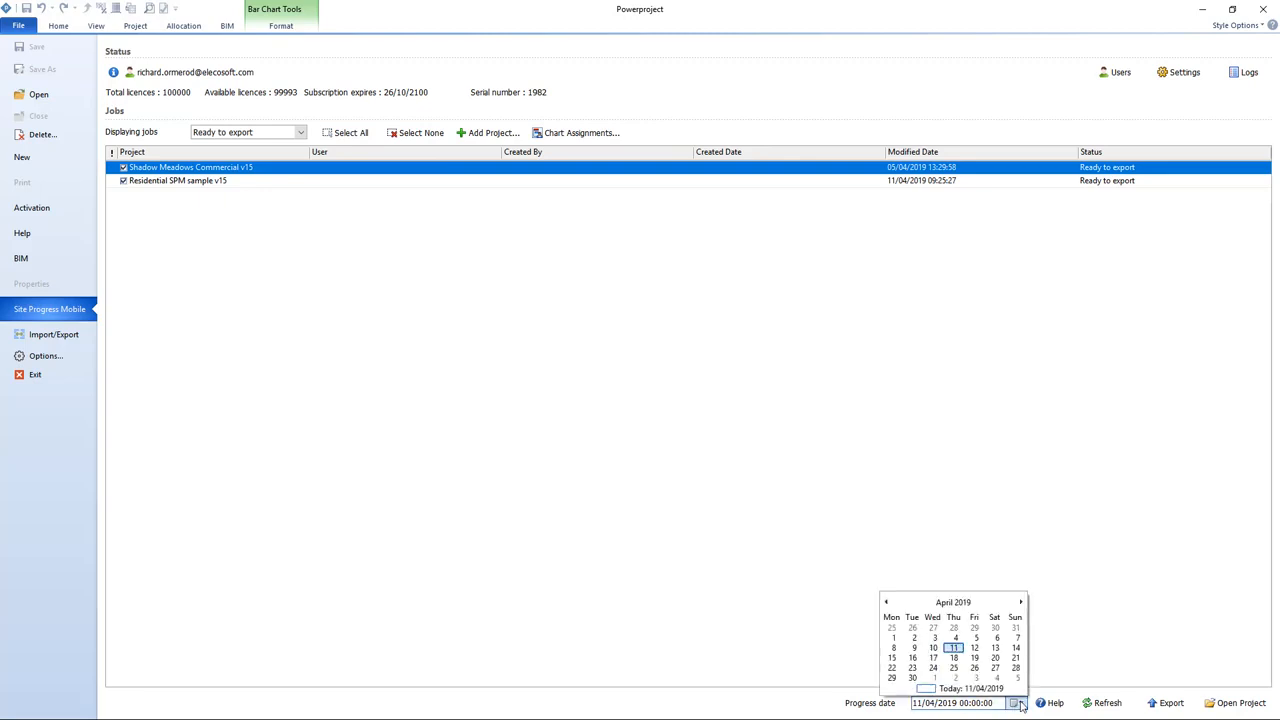
{"action": "left_click", "coordinate": [1020, 602]}
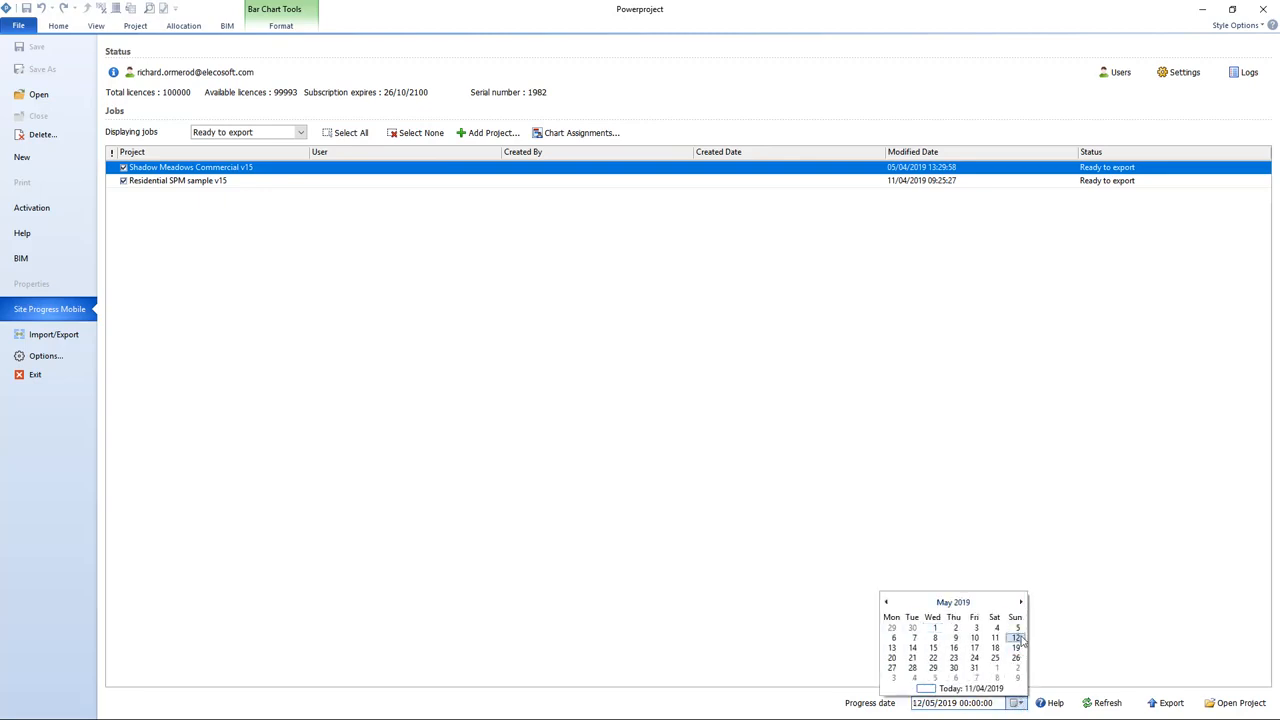
{"action": "left_click", "coordinate": [1015, 638]}
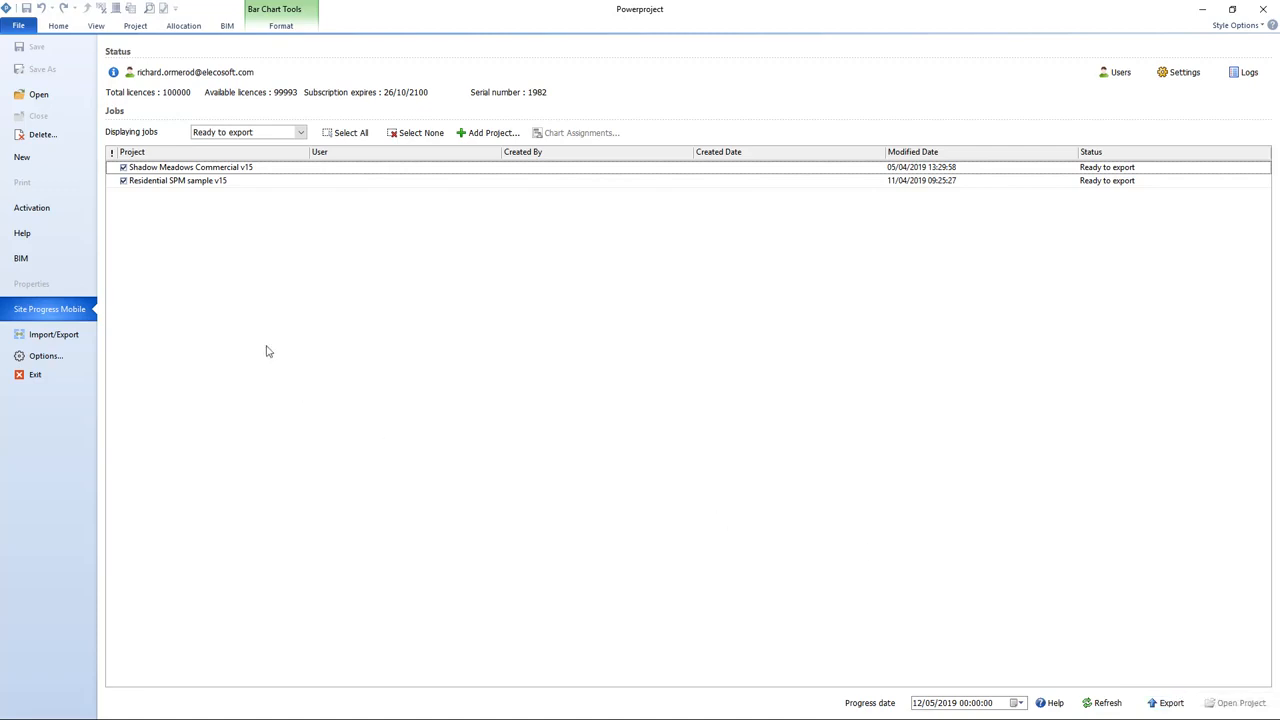
Step: Clear the export ticks from both projects in the jobs list
{"action": "left_click", "coordinate": [123, 168]}
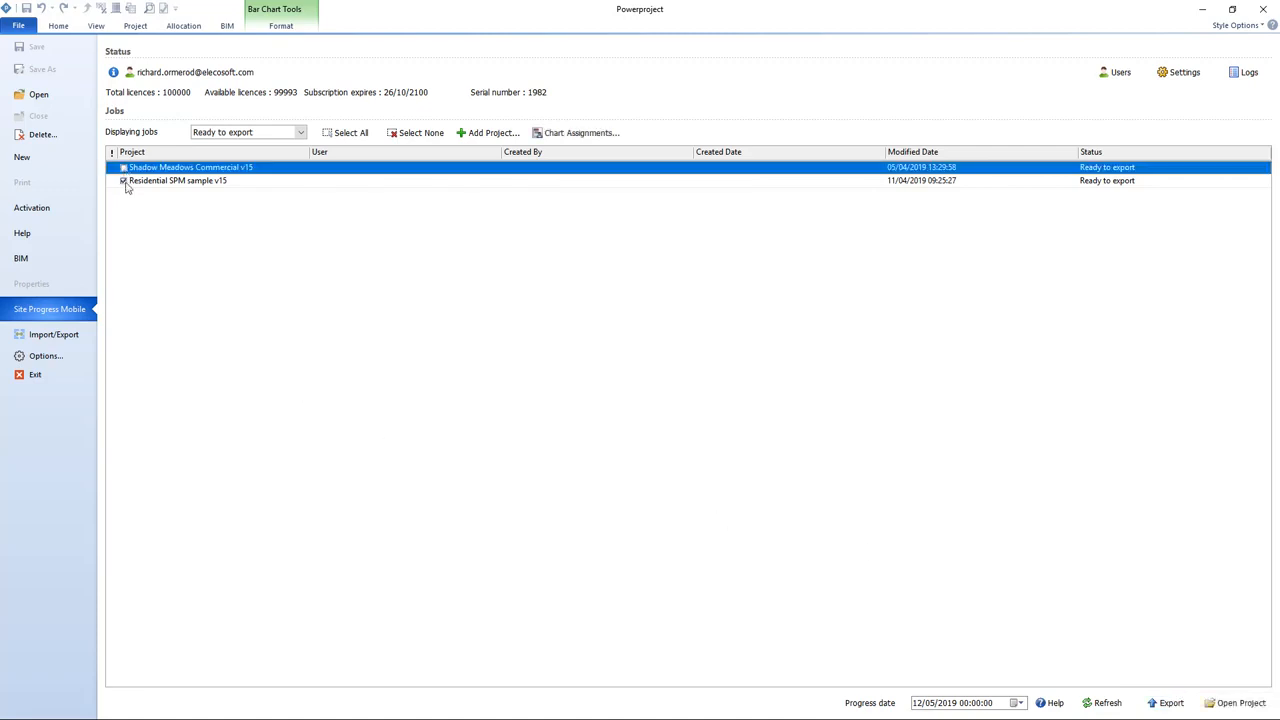
{"action": "left_click", "coordinate": [125, 182]}
{"action": "left_click", "coordinate": [130, 212]}
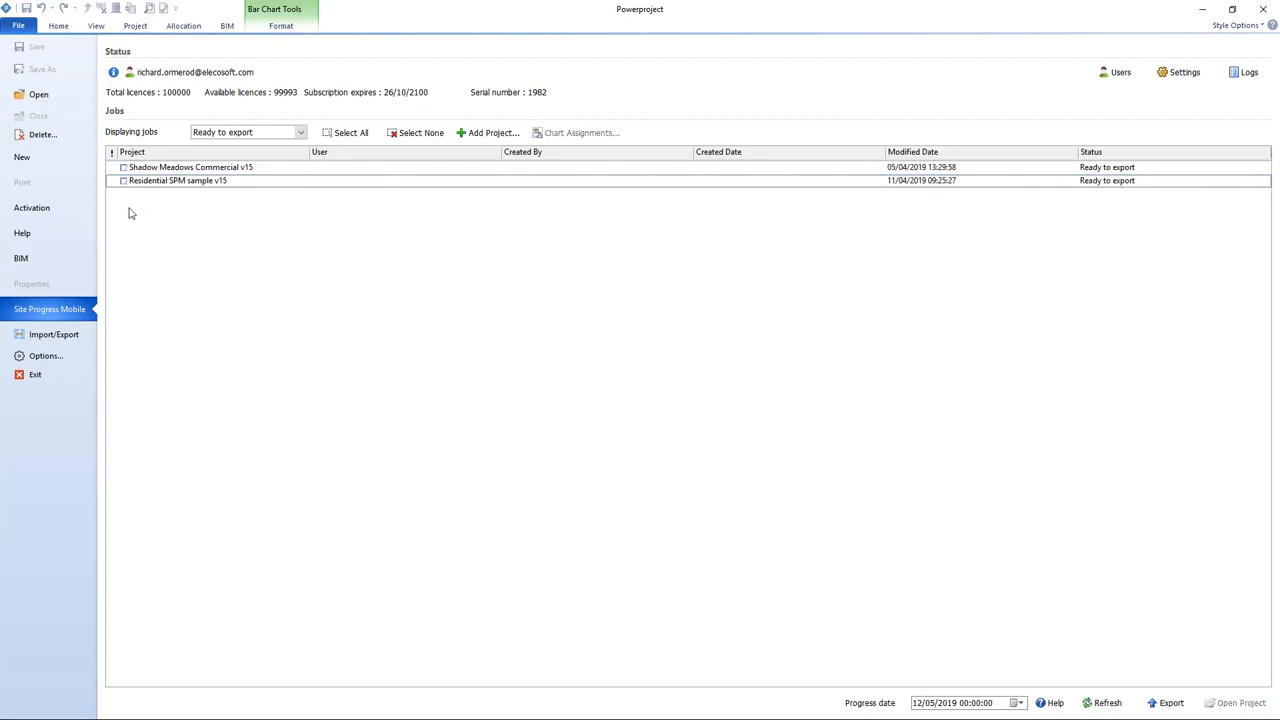
Step: Open the Residential SPM sample v15 project from the recent projects list
{"action": "left_click", "coordinate": [47, 97]}
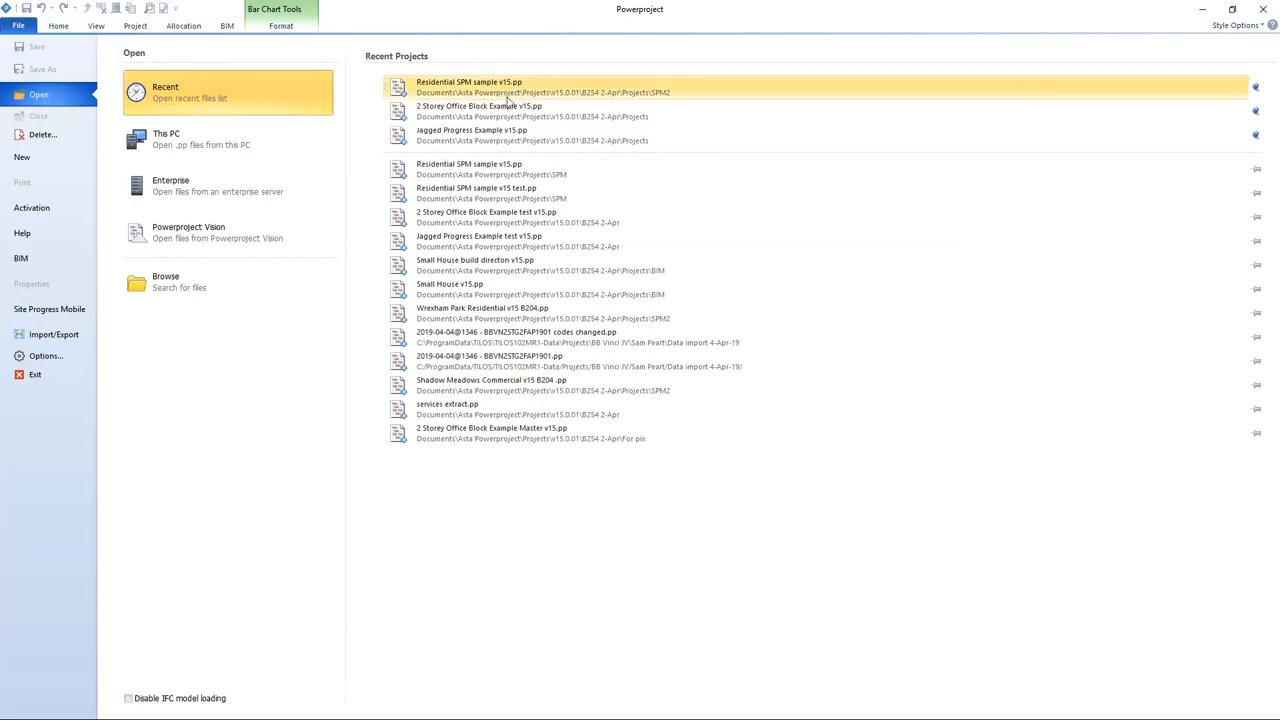
{"action": "left_click", "coordinate": [530, 92]}
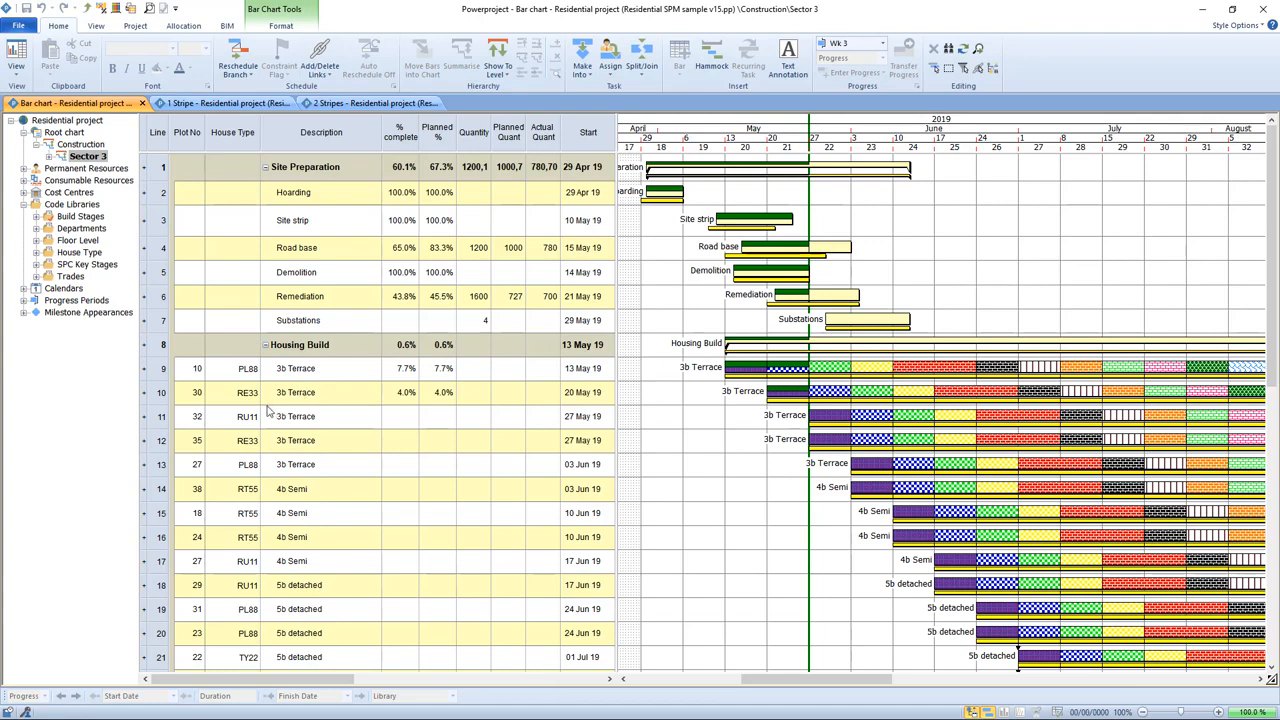
Step: Examine the project's site preparation tasks, Quantity and Plot No columns, and the Build Stages code library
{"action": "left_click_drag", "start_coordinate": [162, 192], "coordinate": [169, 320]}
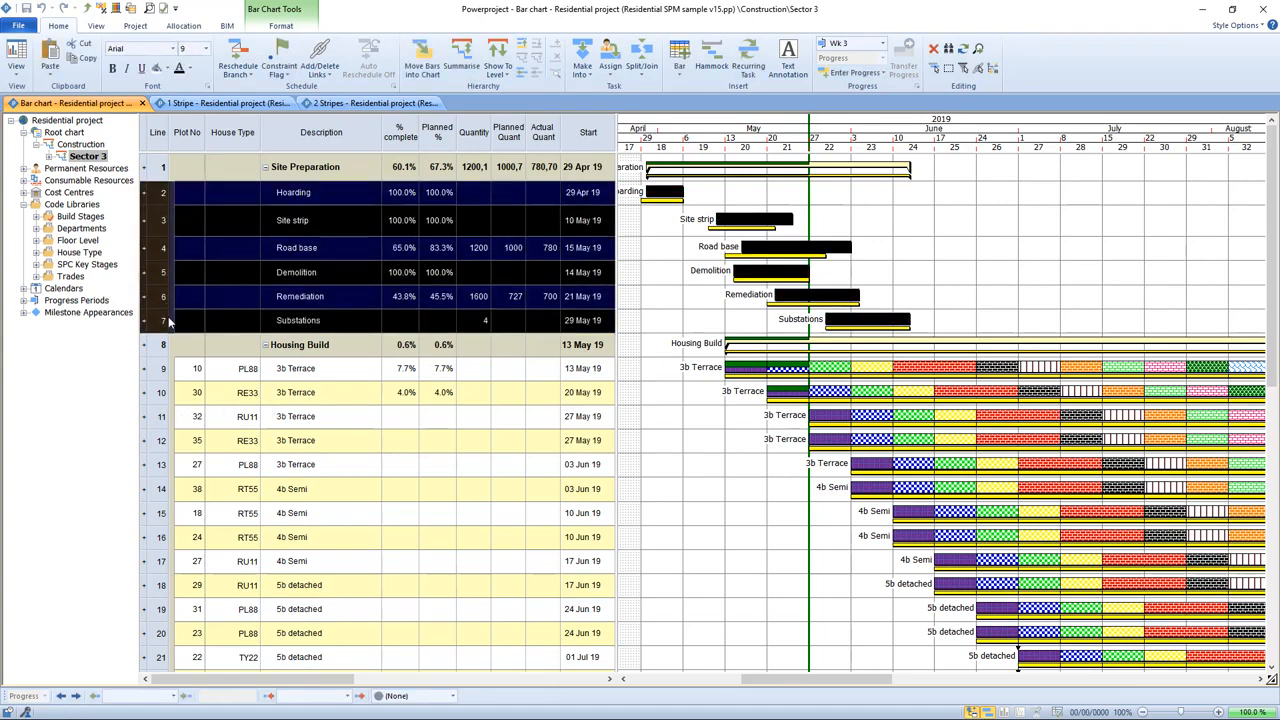
{"action": "left_click", "coordinate": [951, 272]}
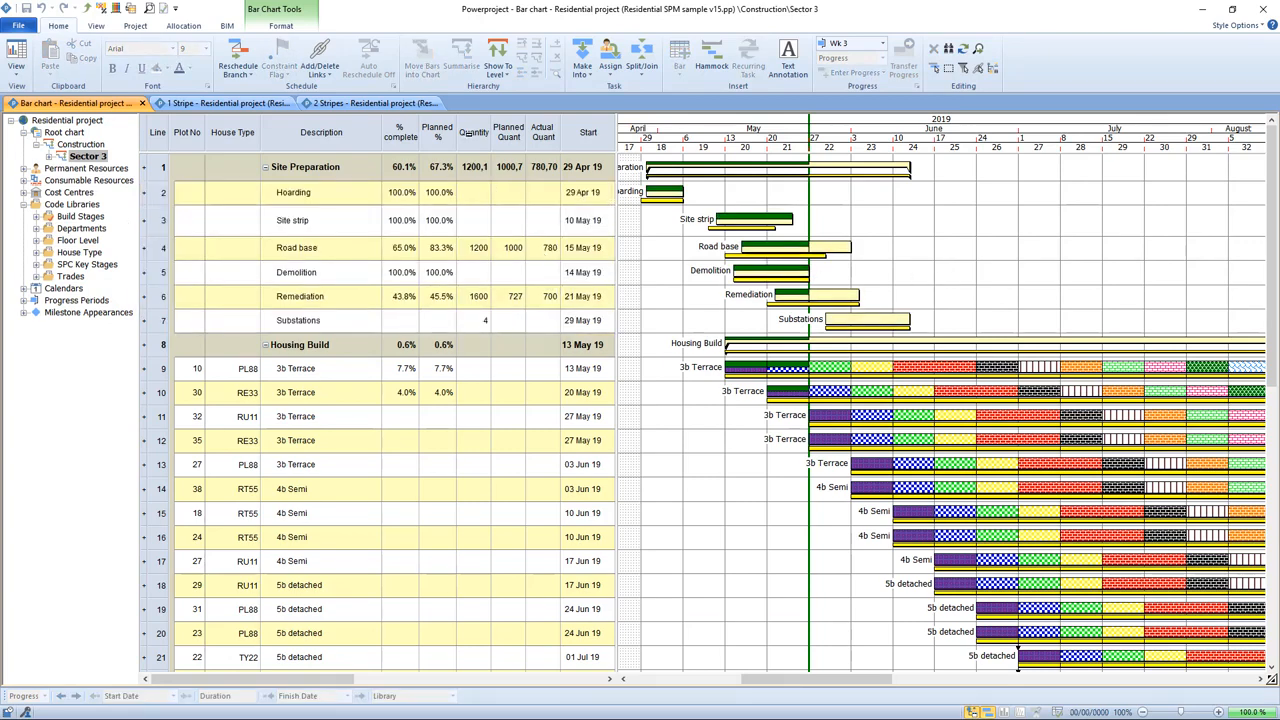
{"action": "left_click", "coordinate": [469, 133]}
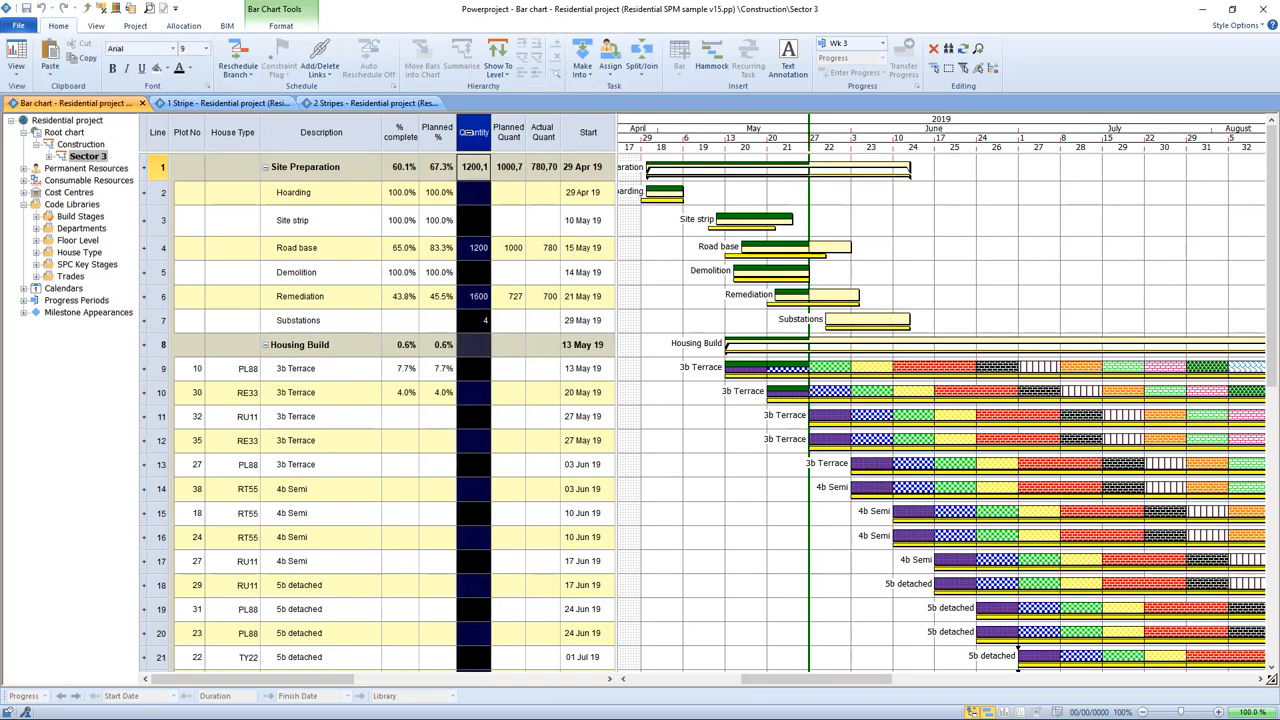
{"action": "left_click", "coordinate": [157, 420]}
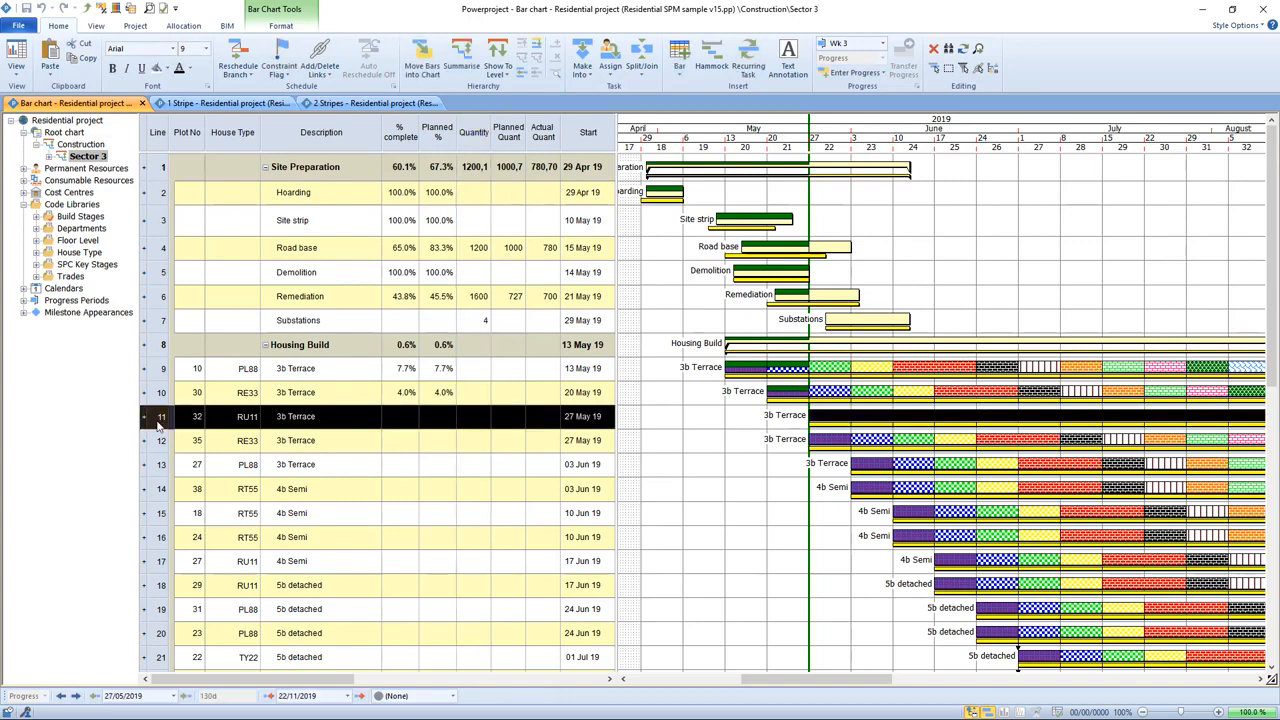
{"action": "left_click", "coordinate": [36, 217]}
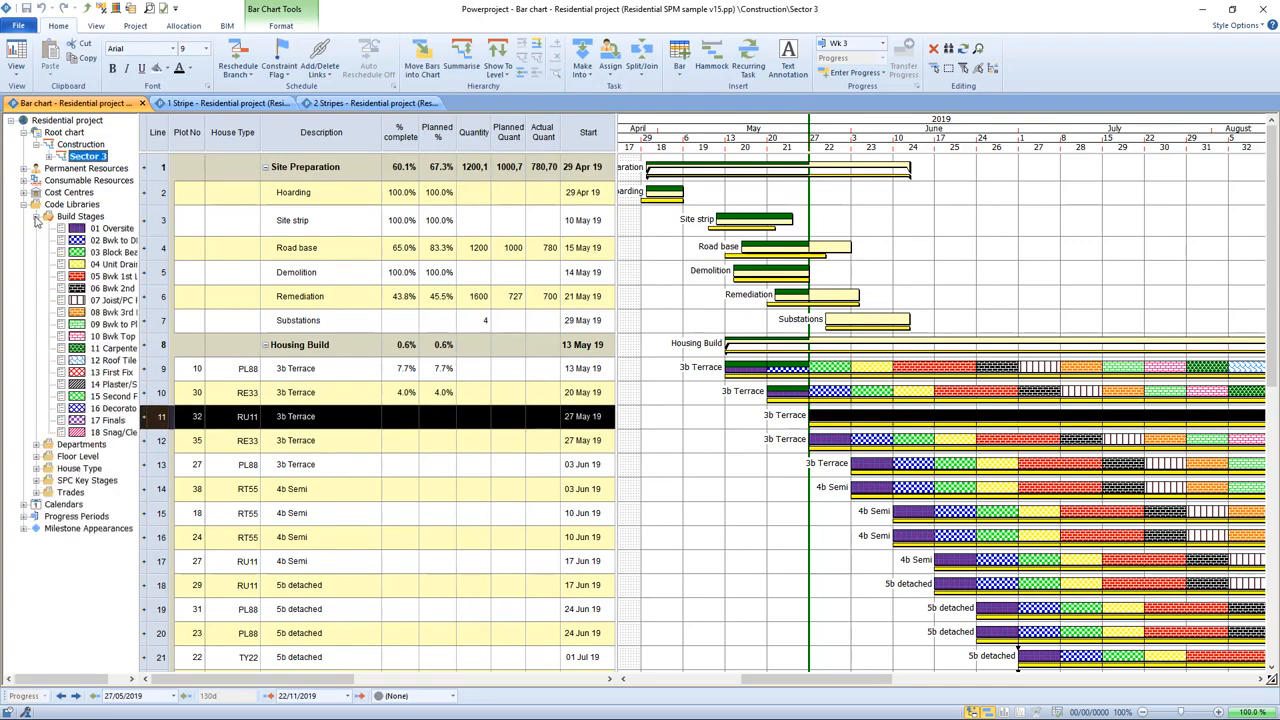
{"action": "left_click_drag", "start_coordinate": [116, 385], "coordinate": [118, 398]}
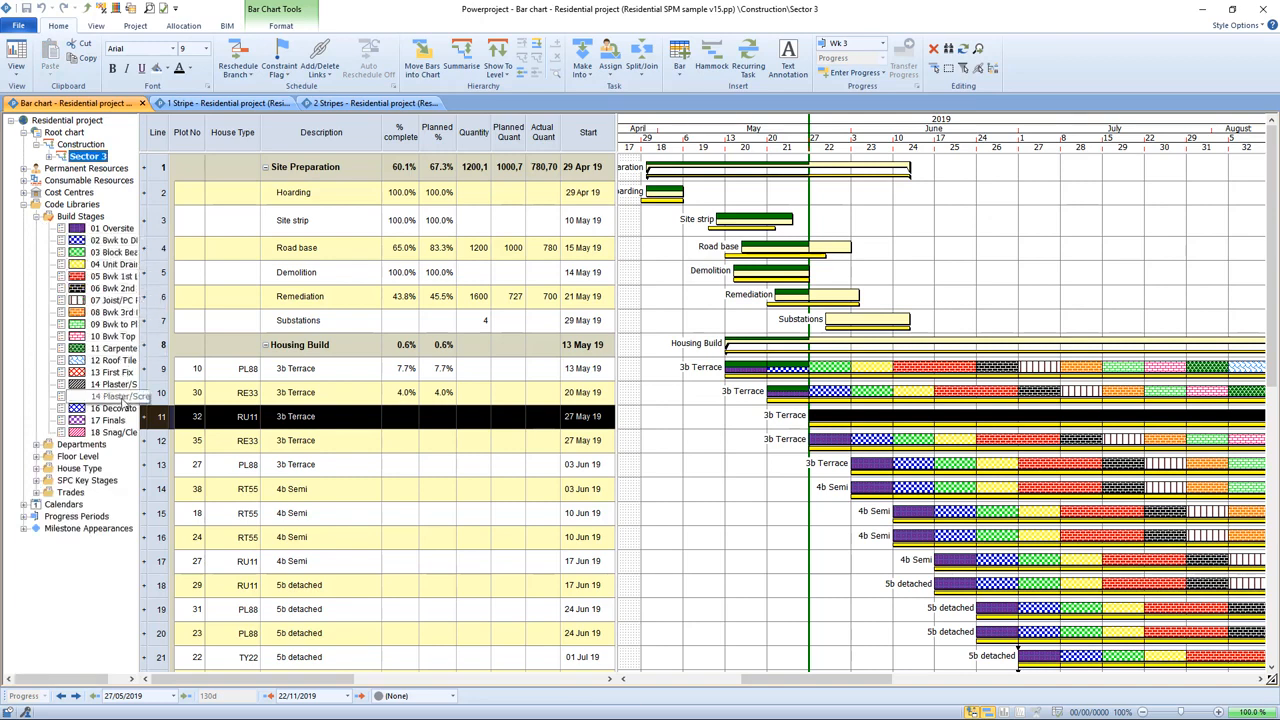
{"action": "left_click", "coordinate": [40, 218]}
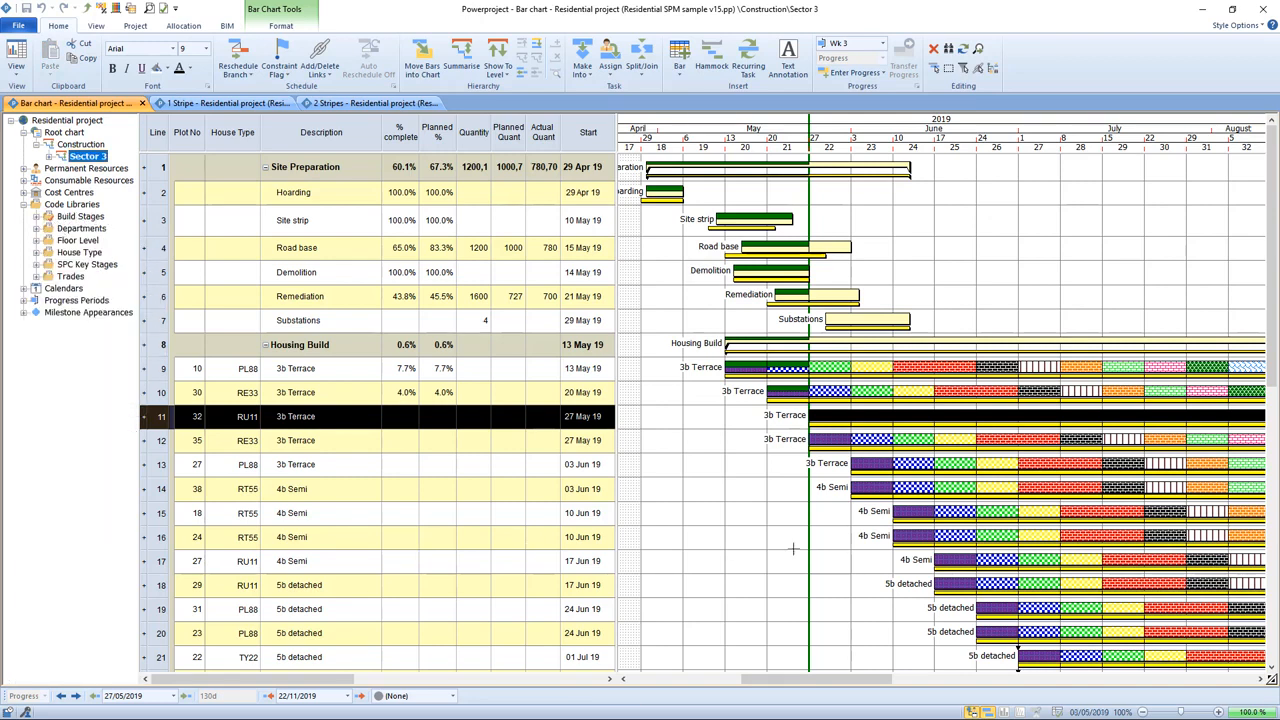
{"action": "left_click", "coordinate": [745, 543]}
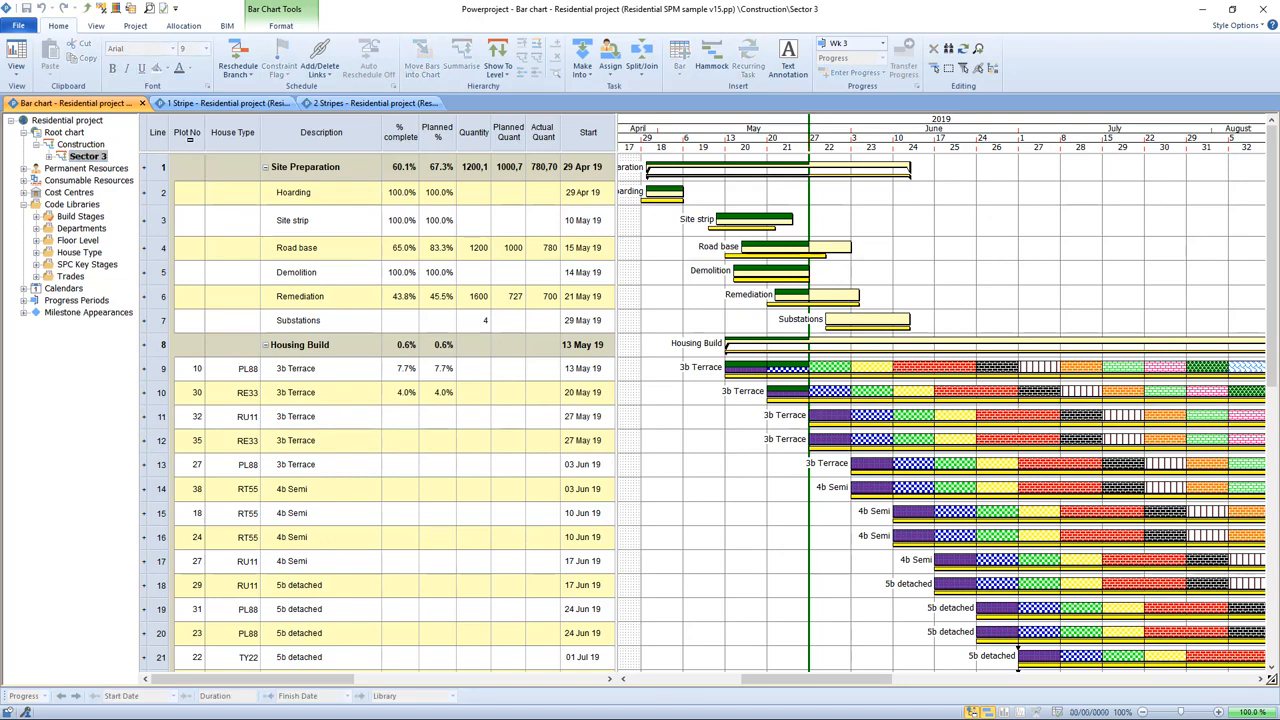
{"action": "left_click", "coordinate": [189, 137]}
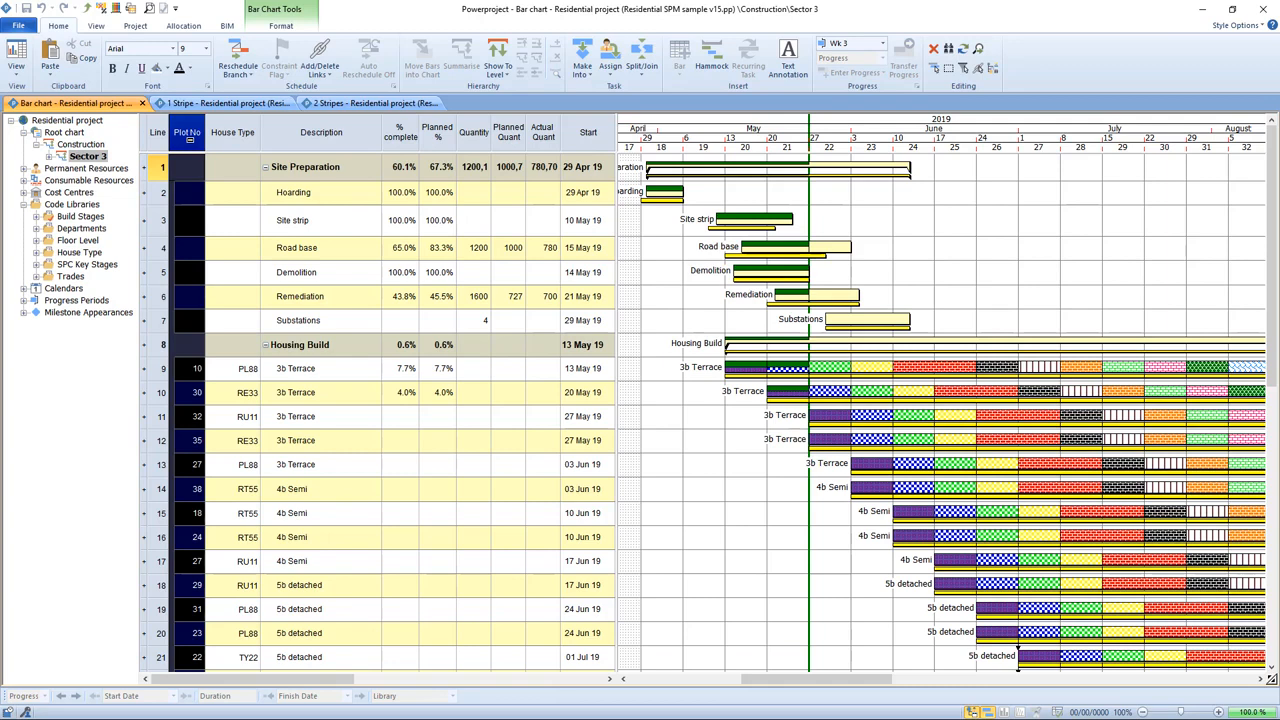
{"action": "left_click", "coordinate": [722, 505]}
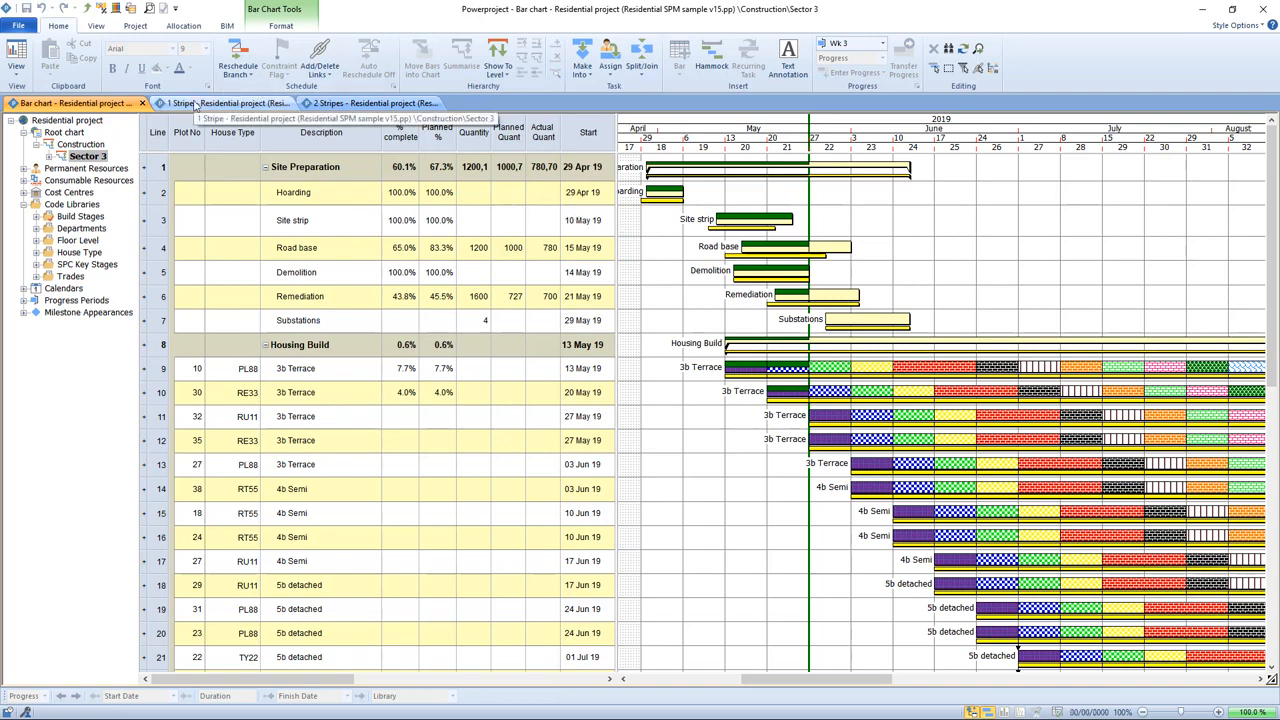
Step: Open the Site Progress project settings to review the published user-defined fields, then close them
{"action": "left_click", "coordinate": [136, 26]}
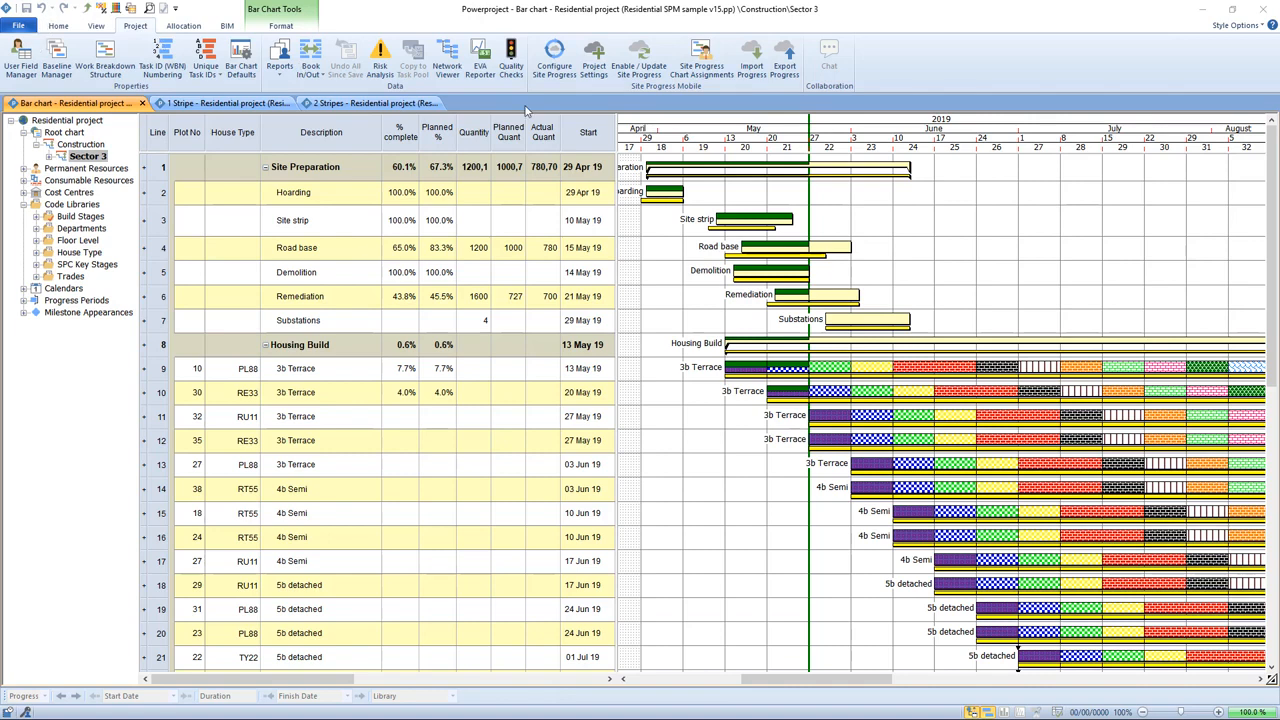
{"action": "left_click", "coordinate": [598, 63]}
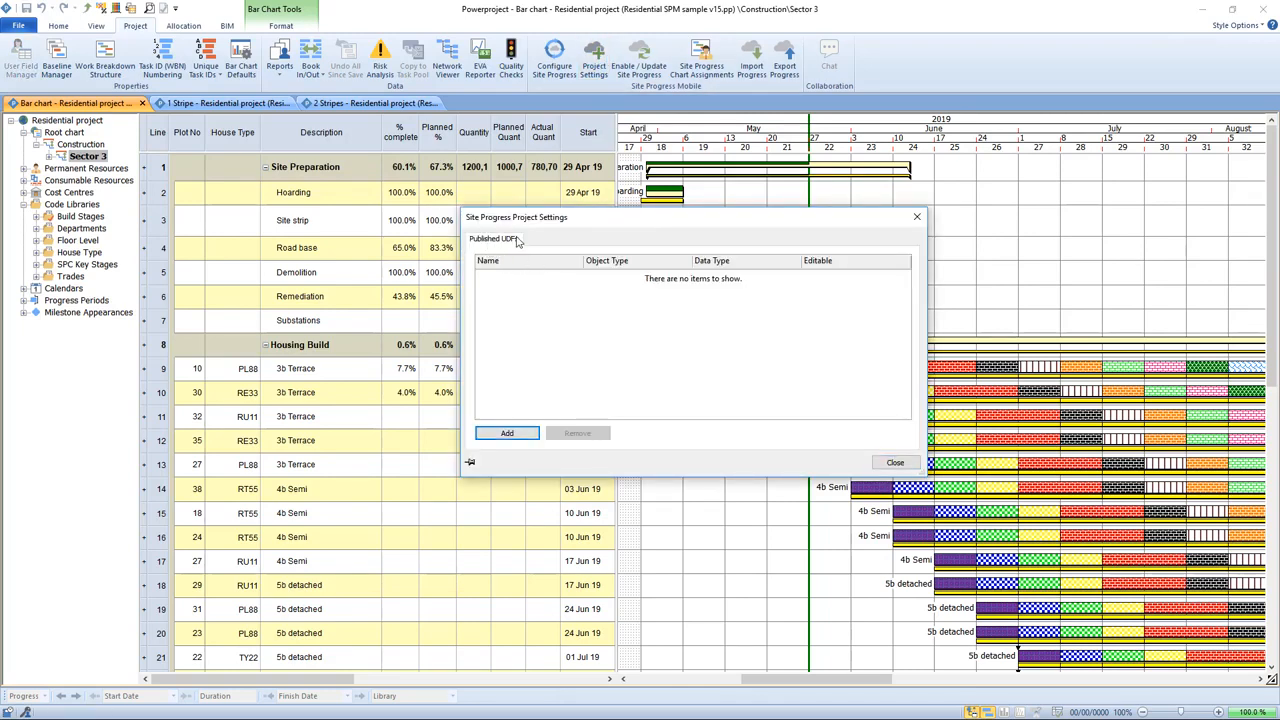
{"action": "left_click", "coordinate": [895, 463]}
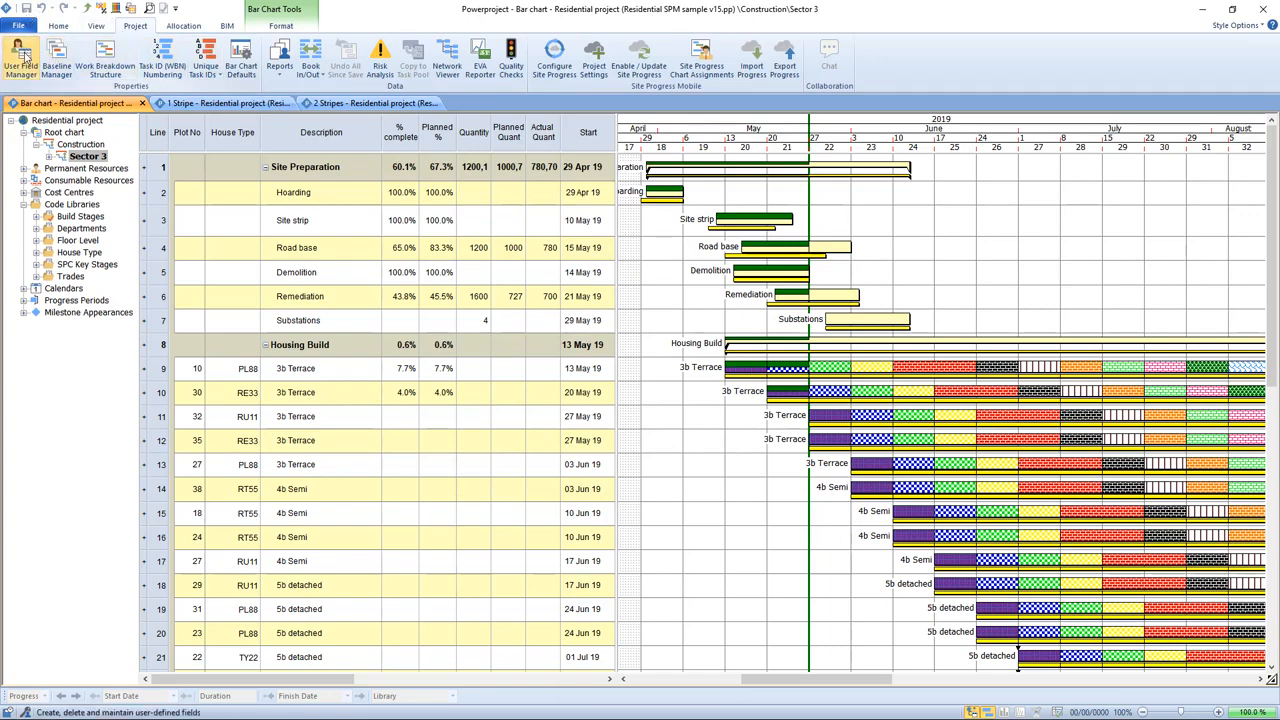
Step: Review the task user-defined fields in the User Field Manager, then cancel it
{"action": "left_click", "coordinate": [21, 58]}
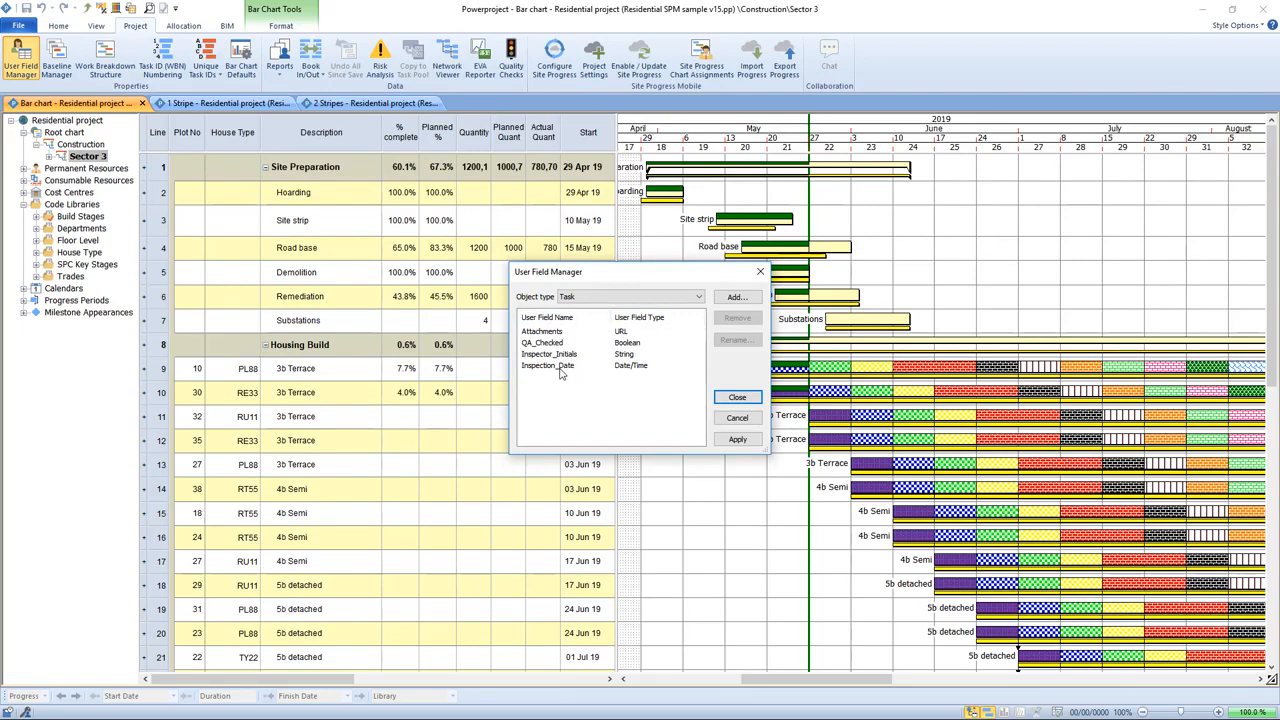
{"action": "left_click", "coordinate": [534, 356]}
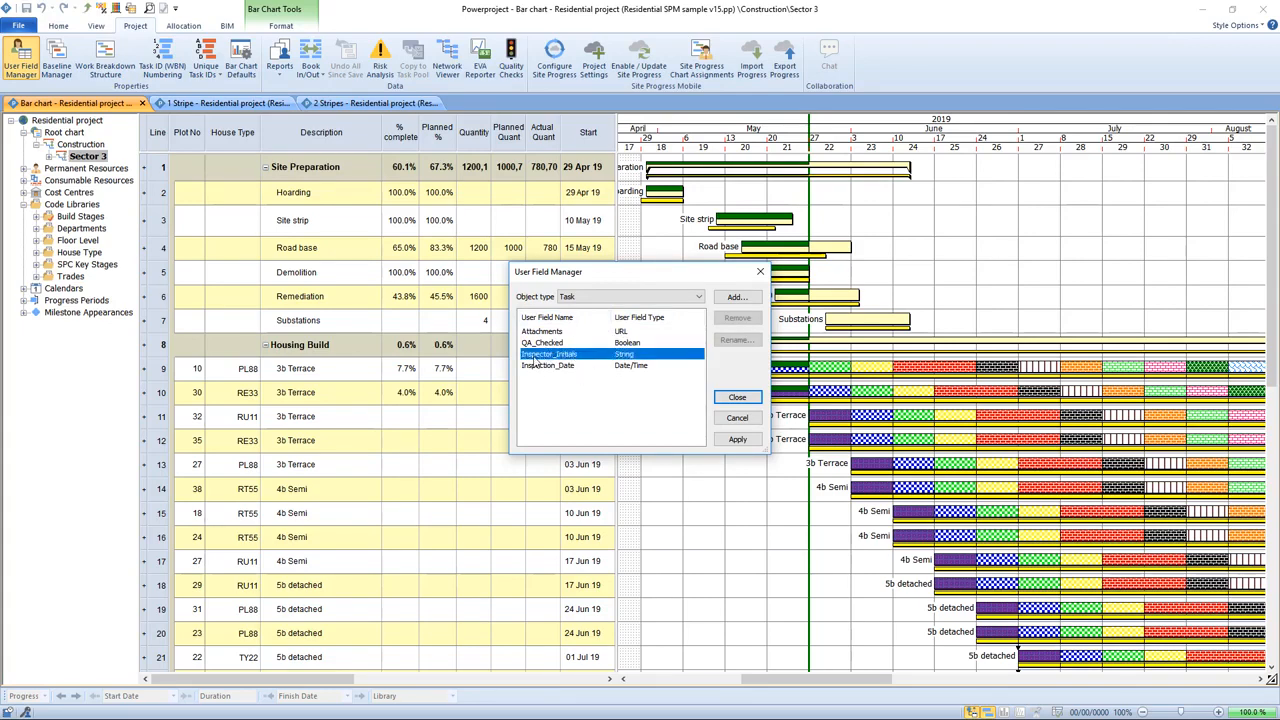
{"action": "left_click", "coordinate": [537, 366]}
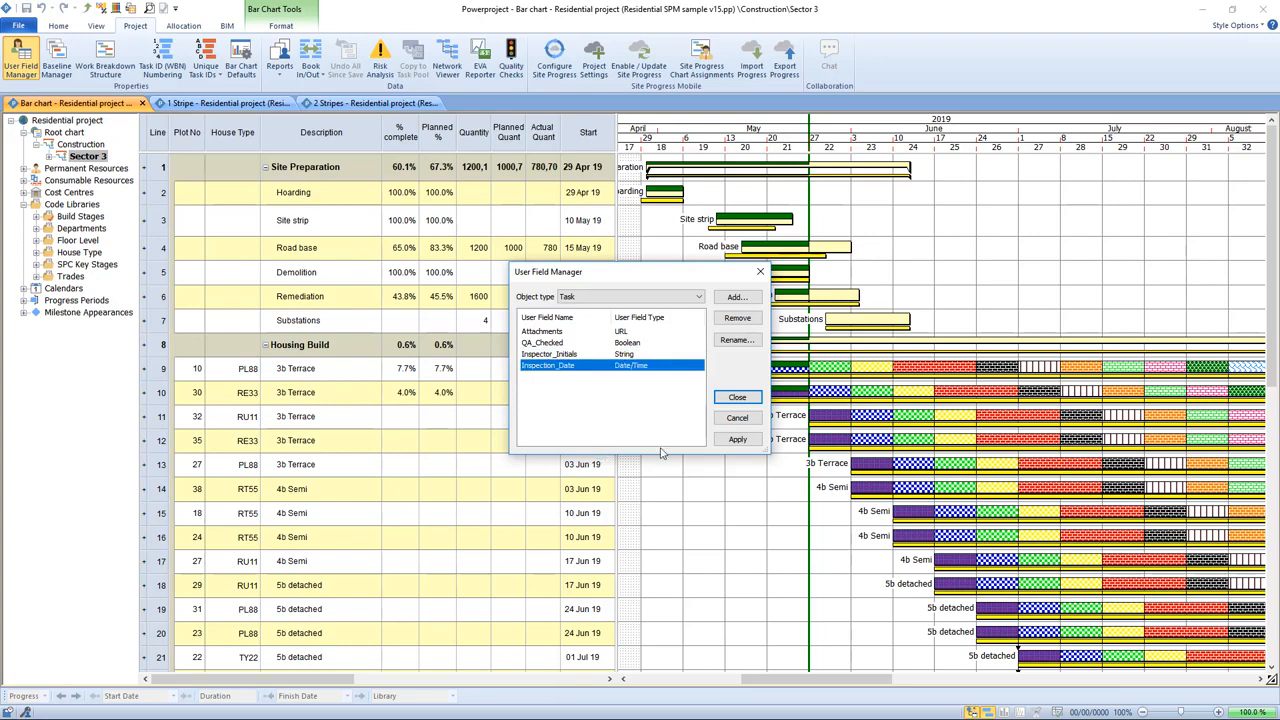
{"action": "left_click", "coordinate": [740, 418]}
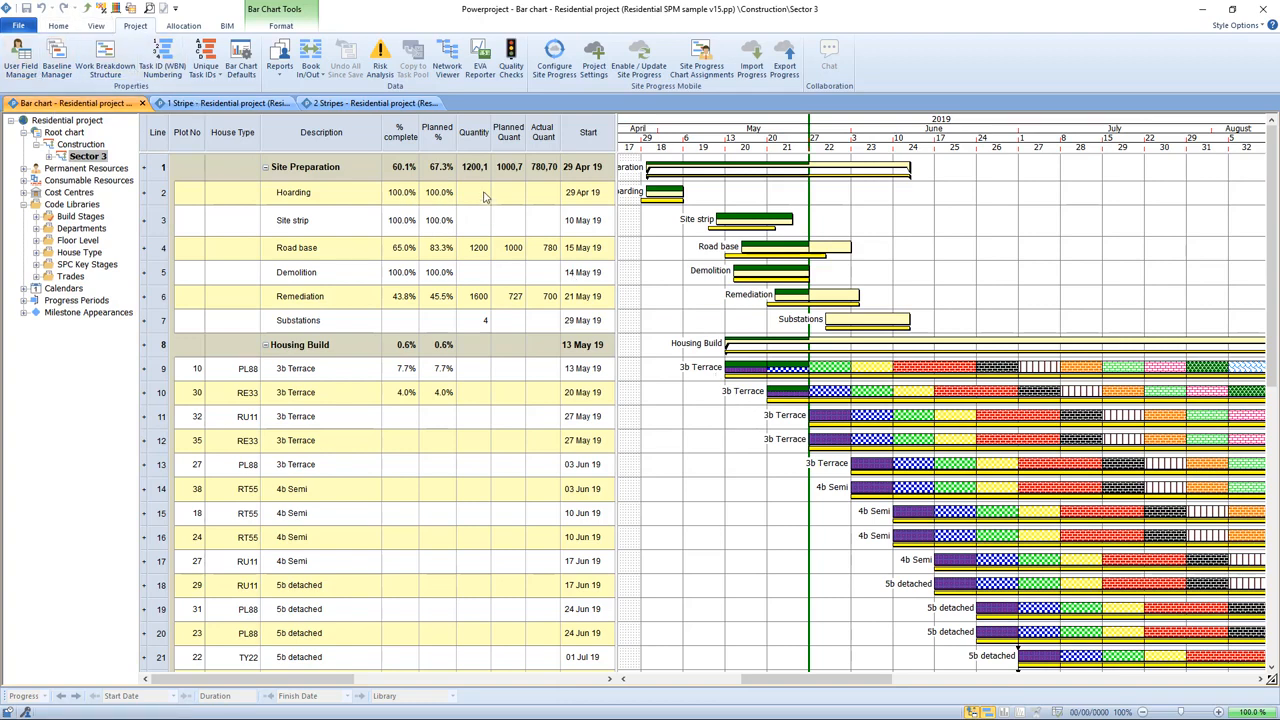
Step: Publish the Inspector_Initials task field in the Site Progress project settings
{"action": "left_click", "coordinate": [602, 76]}
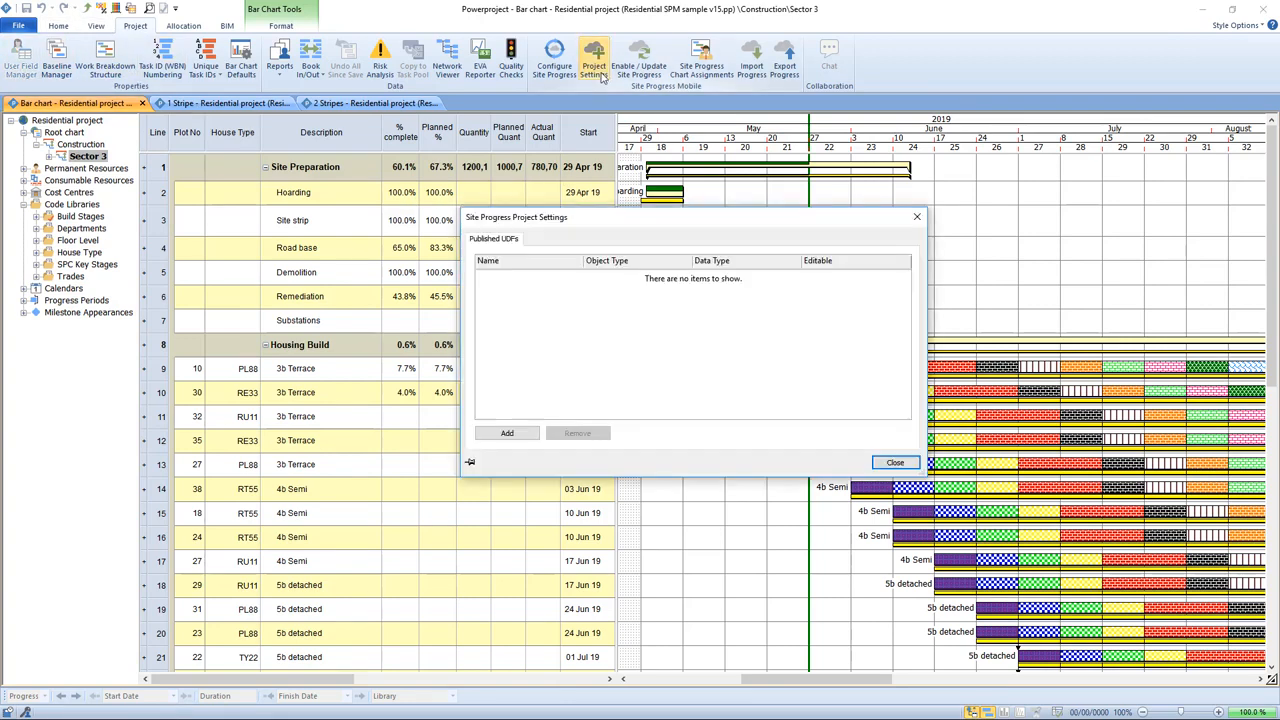
{"action": "left_click", "coordinate": [506, 438]}
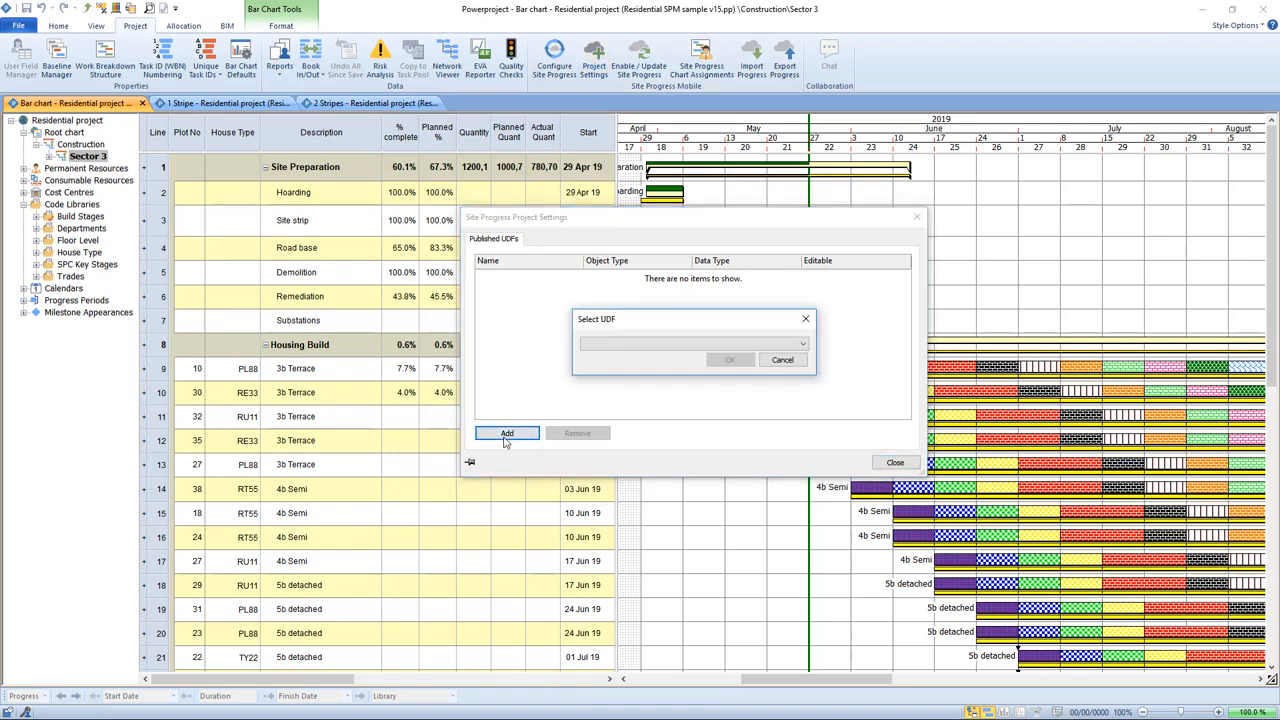
{"action": "left_click", "coordinate": [801, 345]}
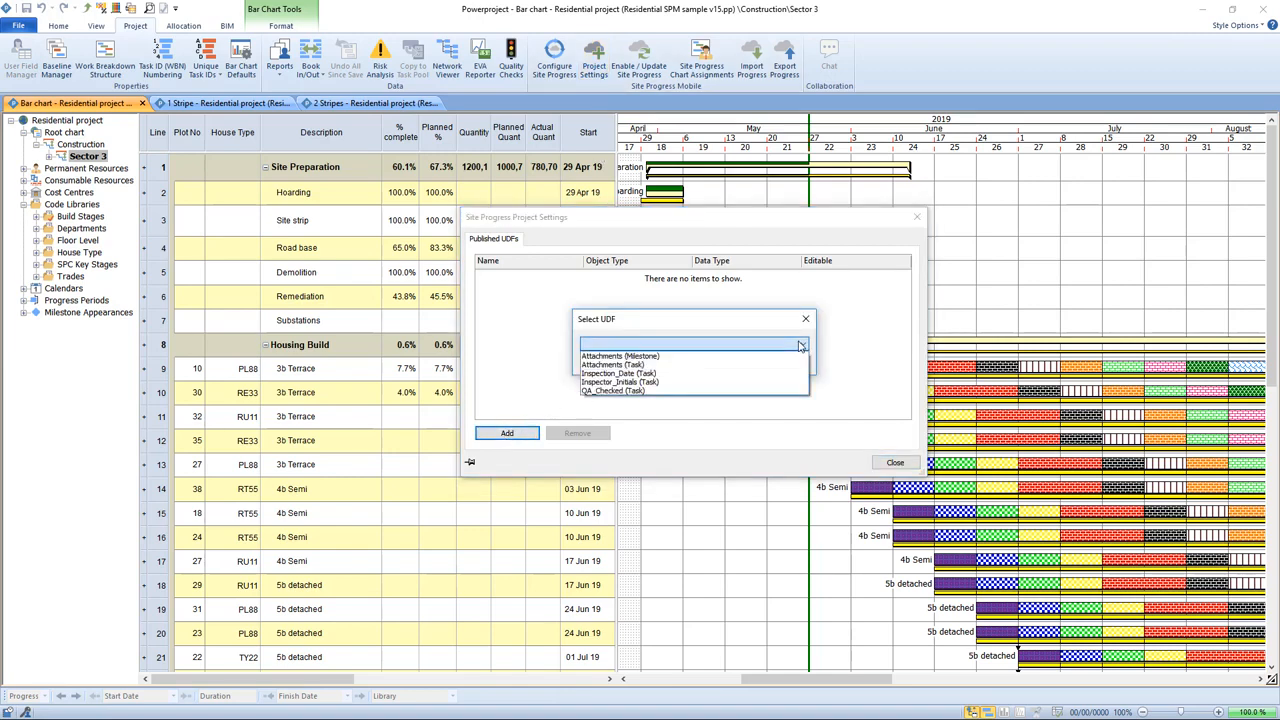
{"action": "left_click", "coordinate": [725, 381]}
{"action": "left_click", "coordinate": [730, 361]}
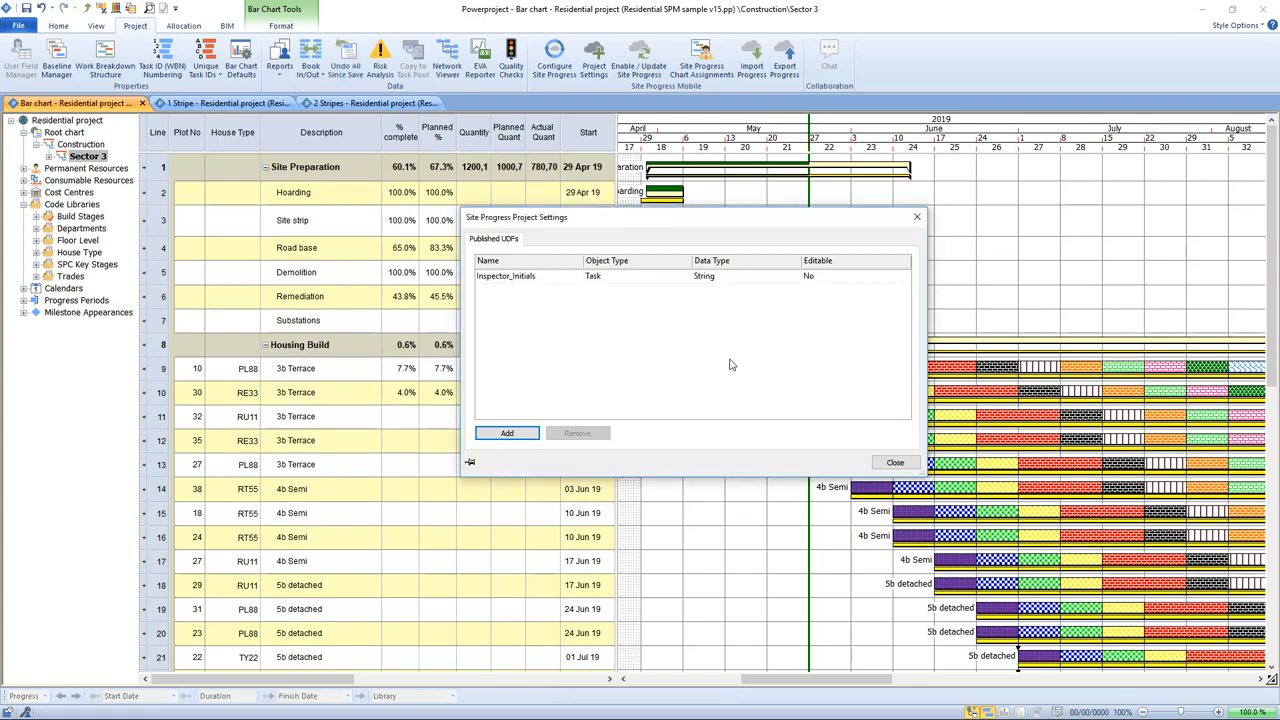
Step: Publish the Inspection_Date task field as well and close the Site Progress project settings
{"action": "left_click", "coordinate": [506, 433]}
{"action": "left_click", "coordinate": [640, 345]}
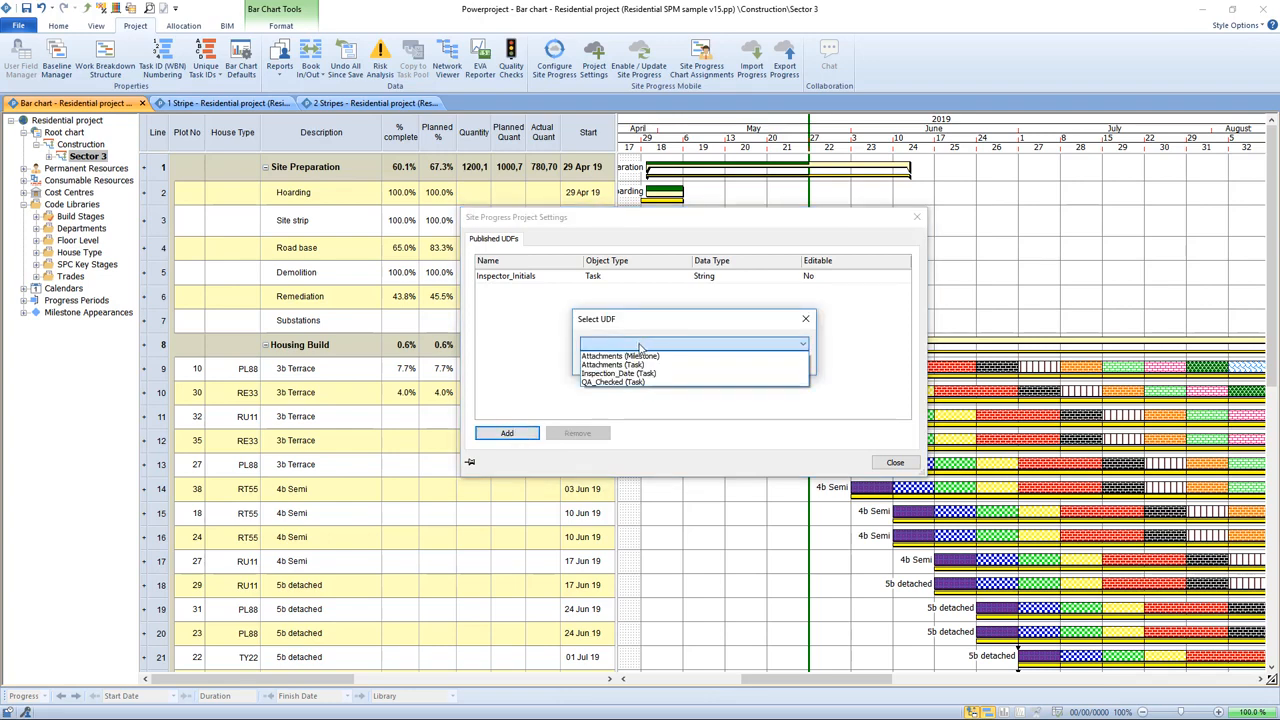
{"action": "left_click", "coordinate": [655, 373]}
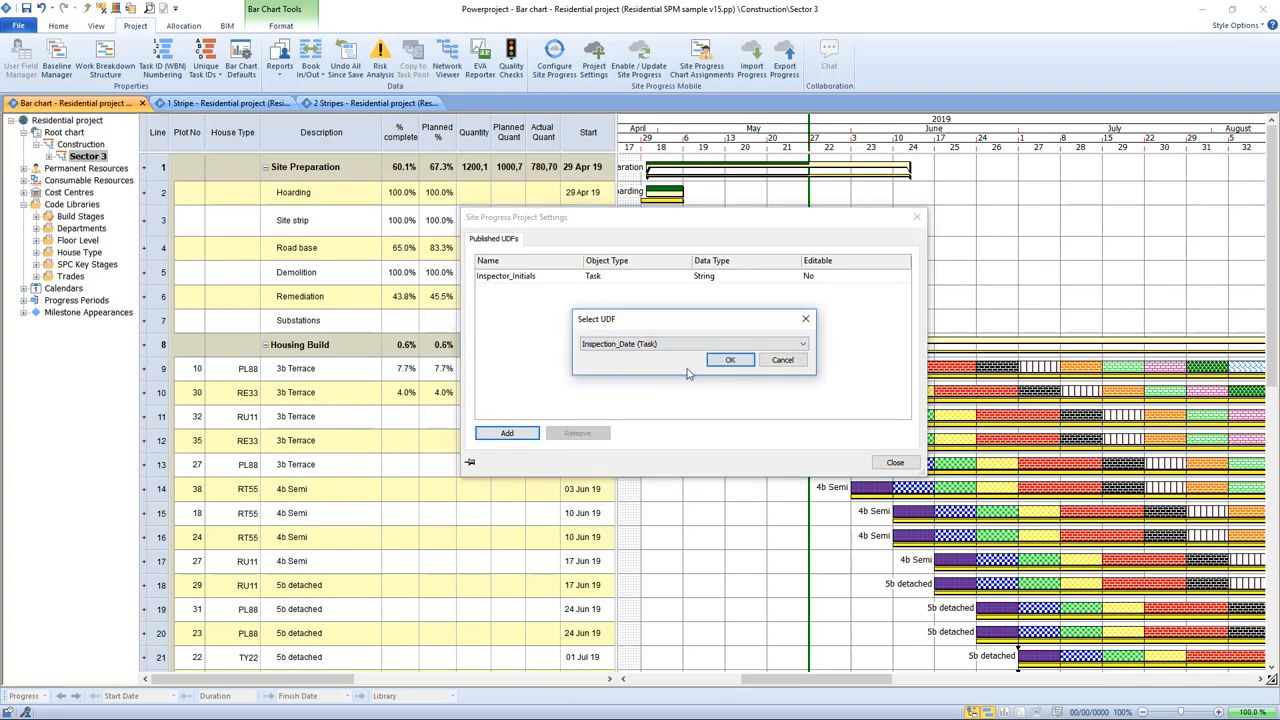
{"action": "left_click", "coordinate": [730, 361]}
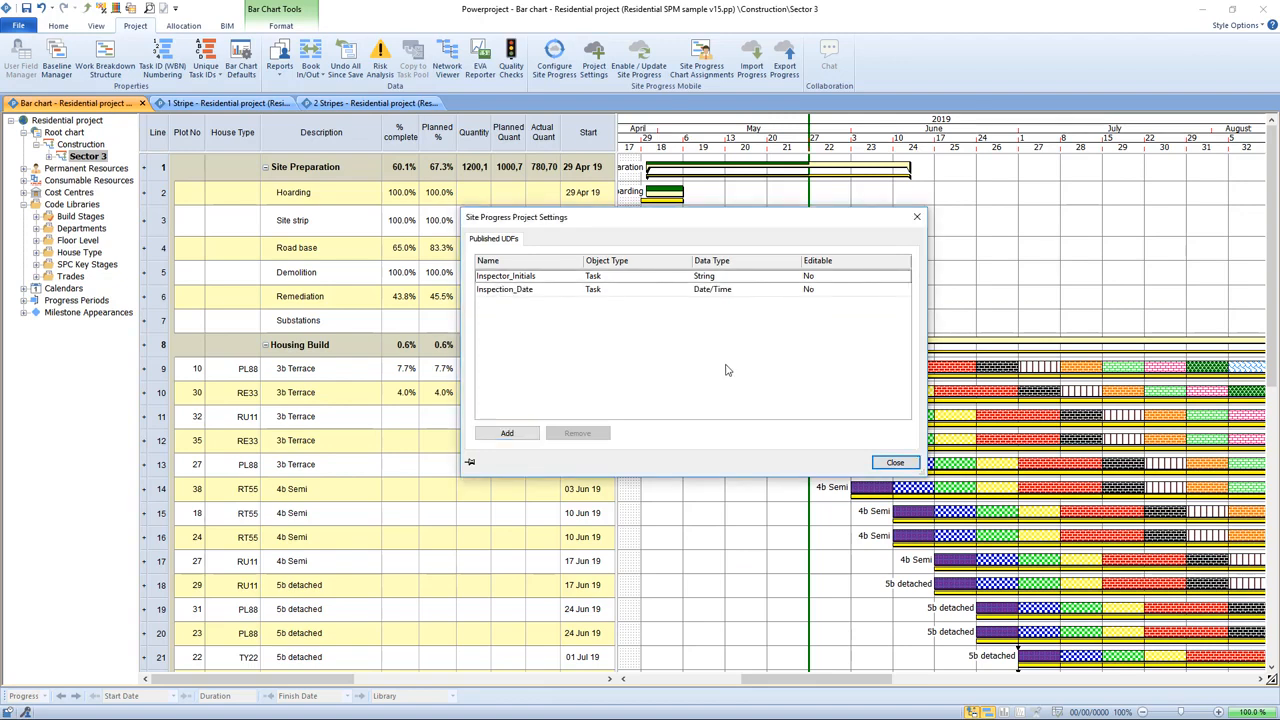
{"action": "left_click", "coordinate": [895, 465]}
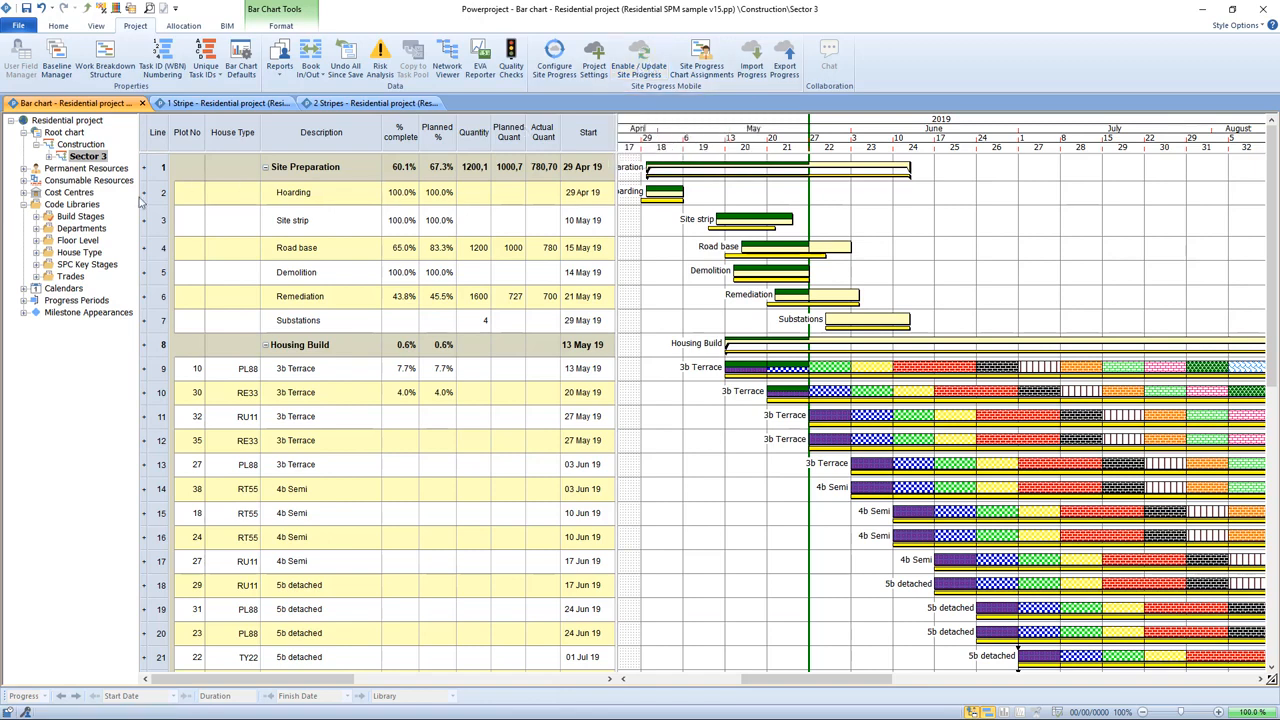
Step: Enable the project for Site Progress Mobile and acknowledge the confirmation
{"action": "left_click", "coordinate": [76, 204]}
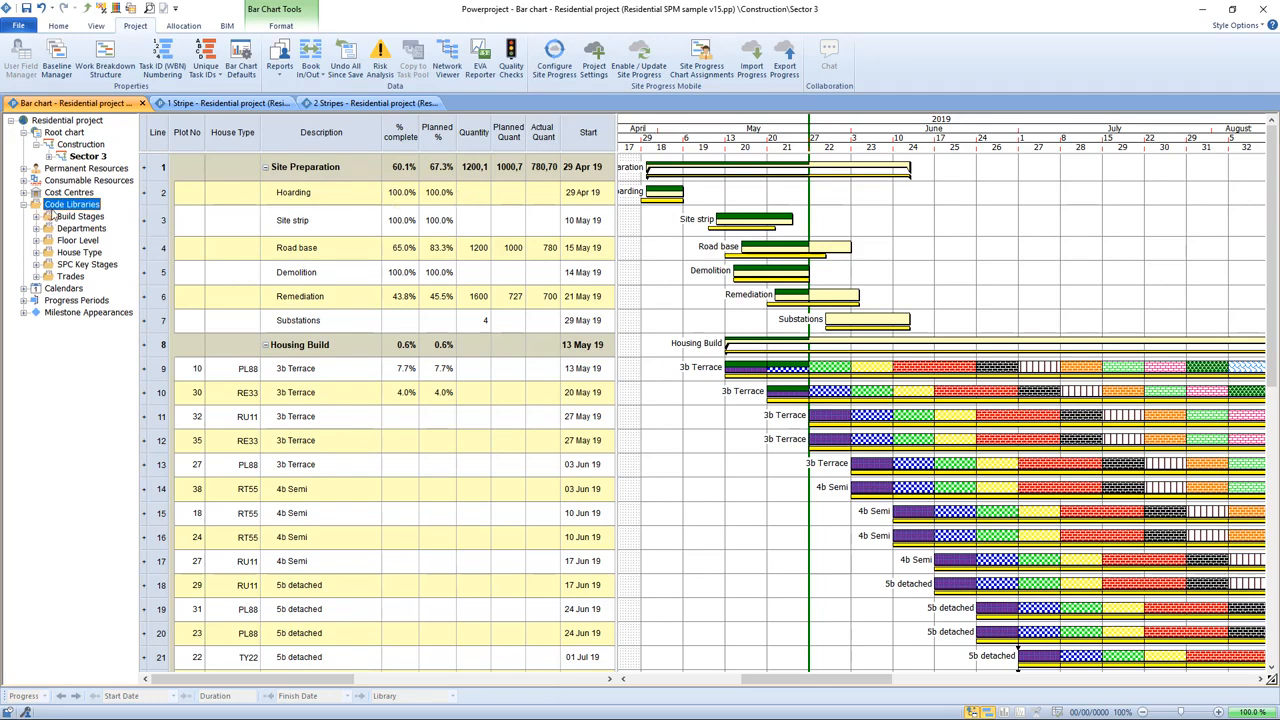
{"action": "left_click", "coordinate": [643, 62]}
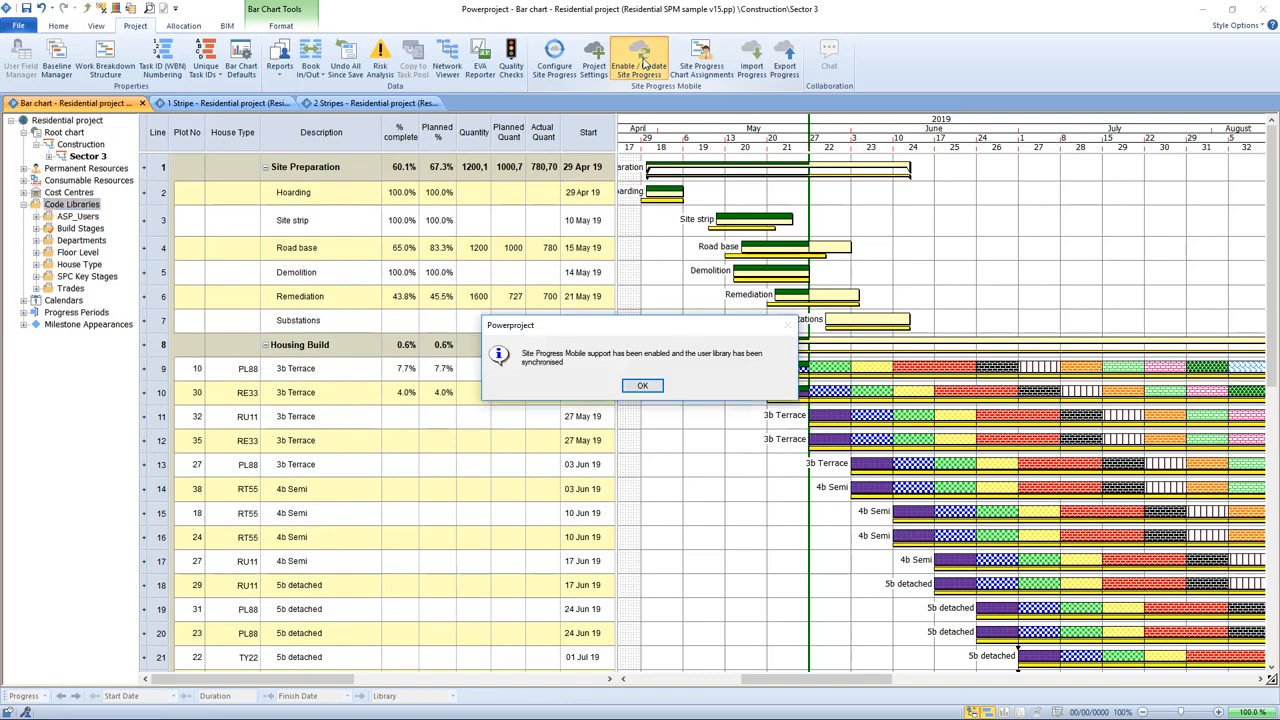
{"action": "left_click", "coordinate": [643, 387]}
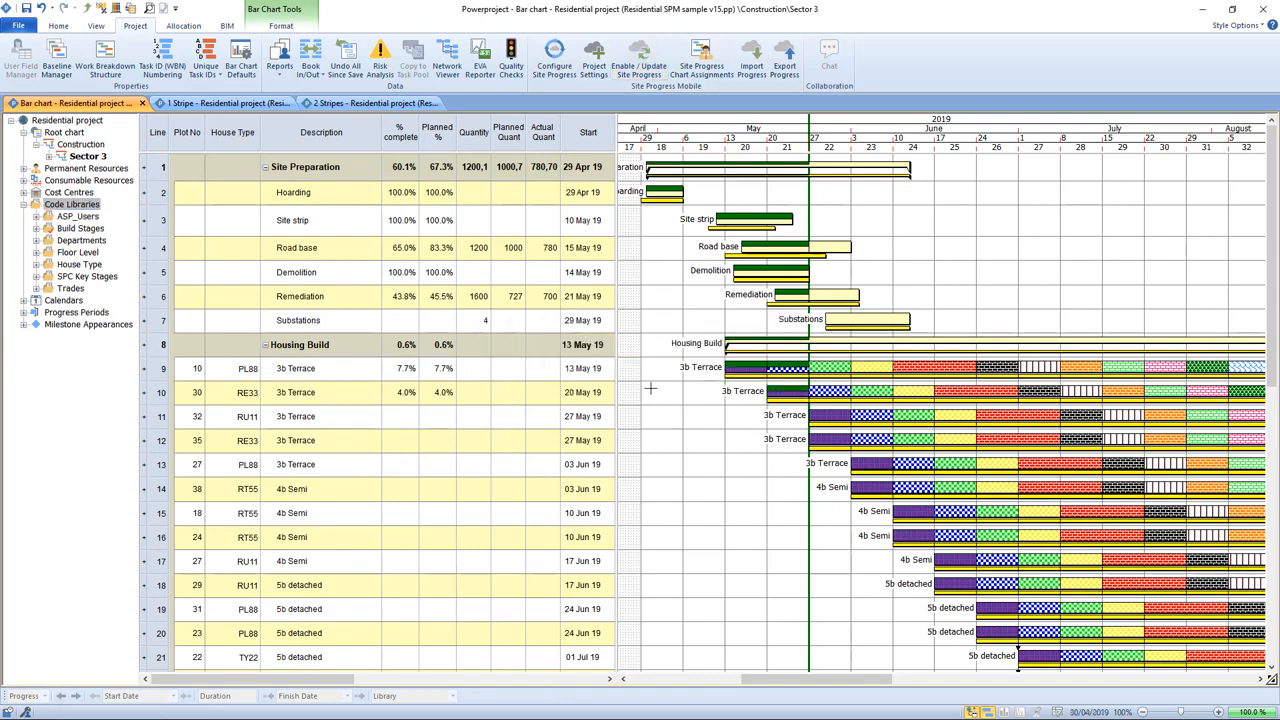
Step: Expand the ASP_Users code library to examine its users, then collapse it
{"action": "left_click", "coordinate": [36, 217]}
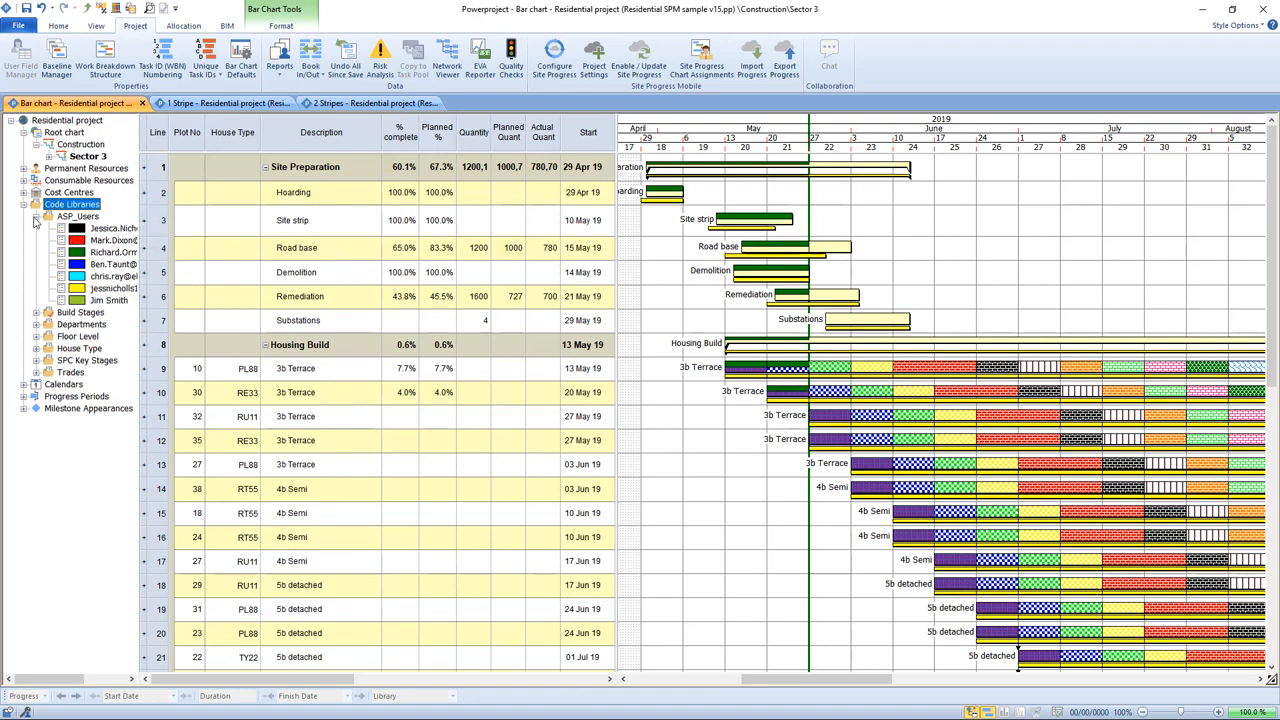
{"action": "left_click", "coordinate": [36, 217]}
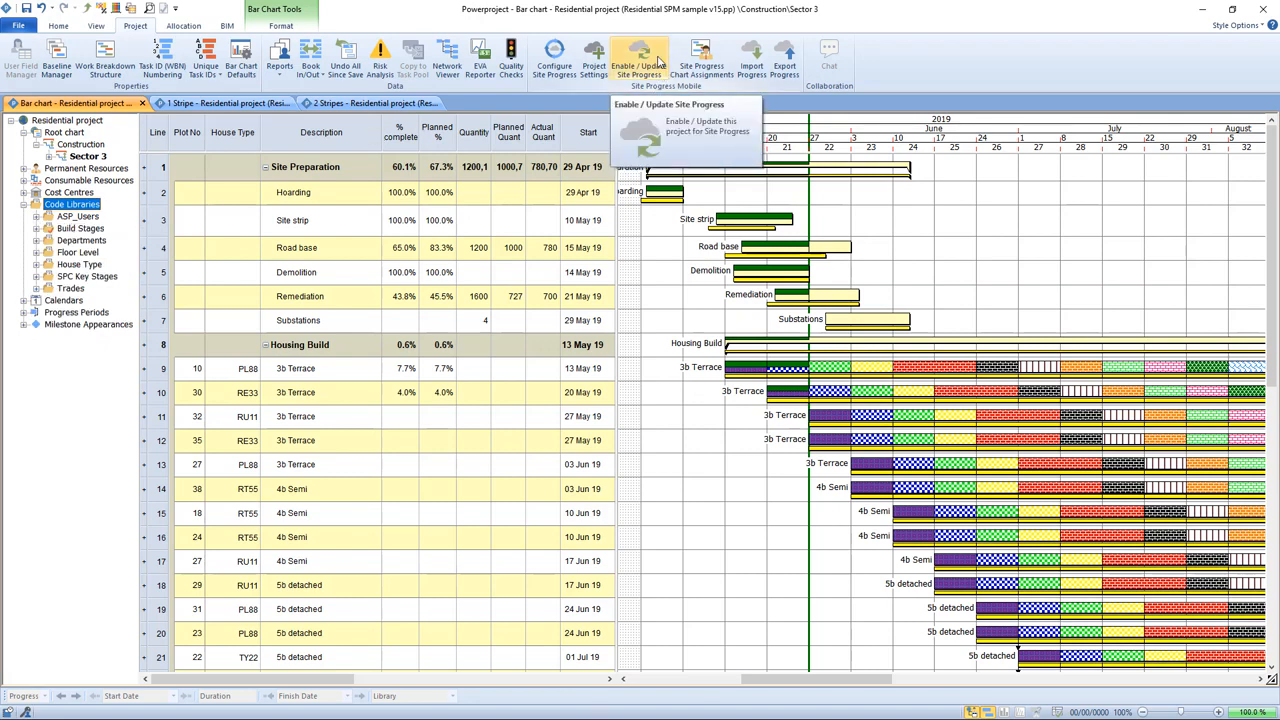
{"action": "left_click", "coordinate": [647, 279]}
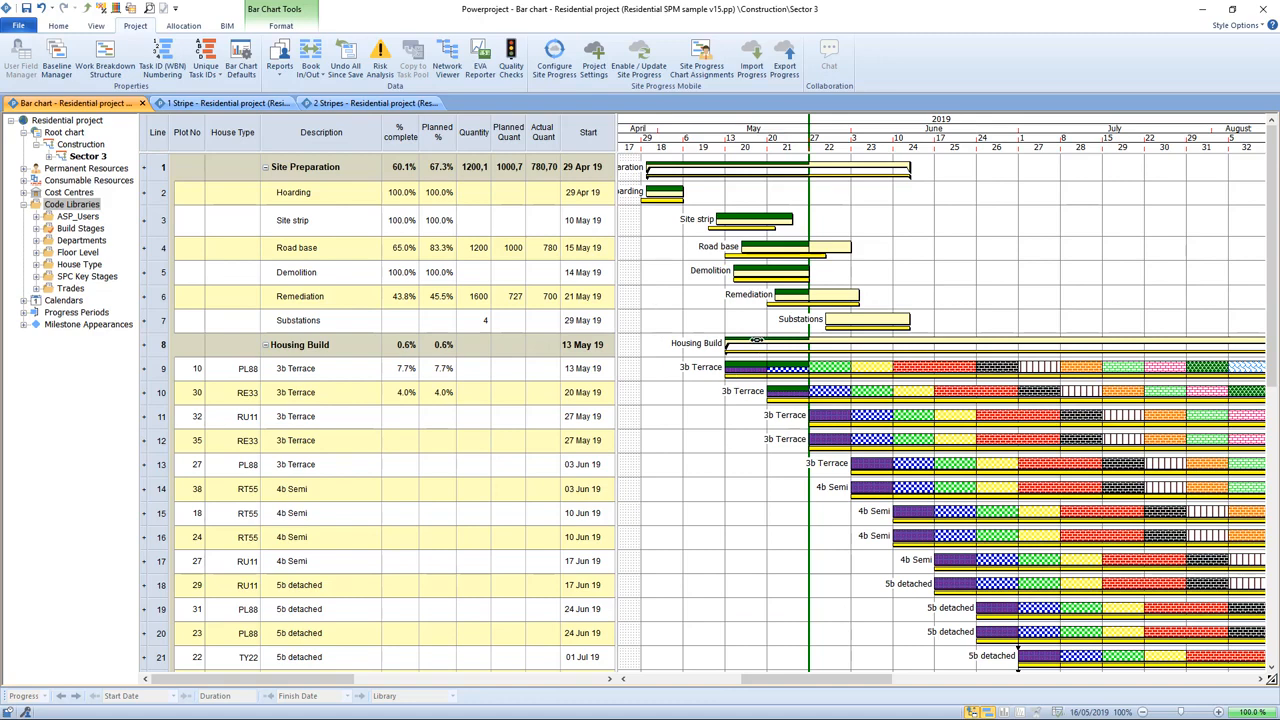
{"action": "left_click", "coordinate": [708, 166]}
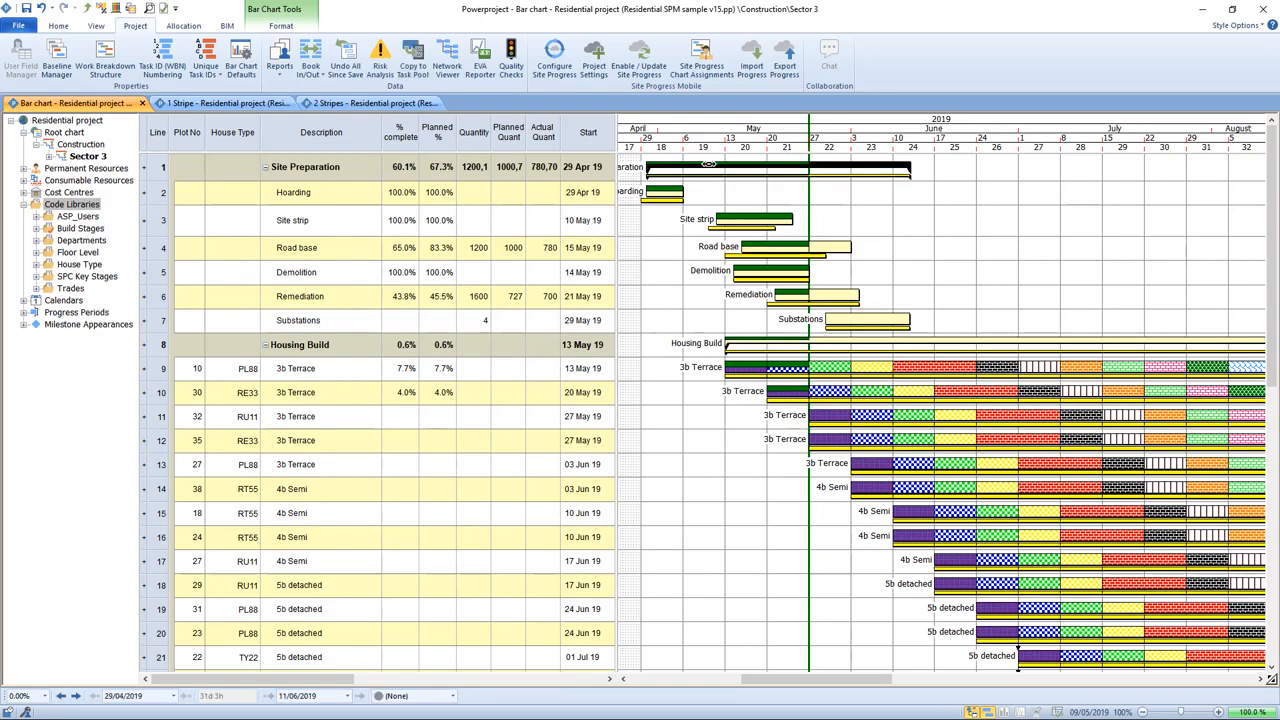
{"action": "left_click", "coordinate": [680, 255]}
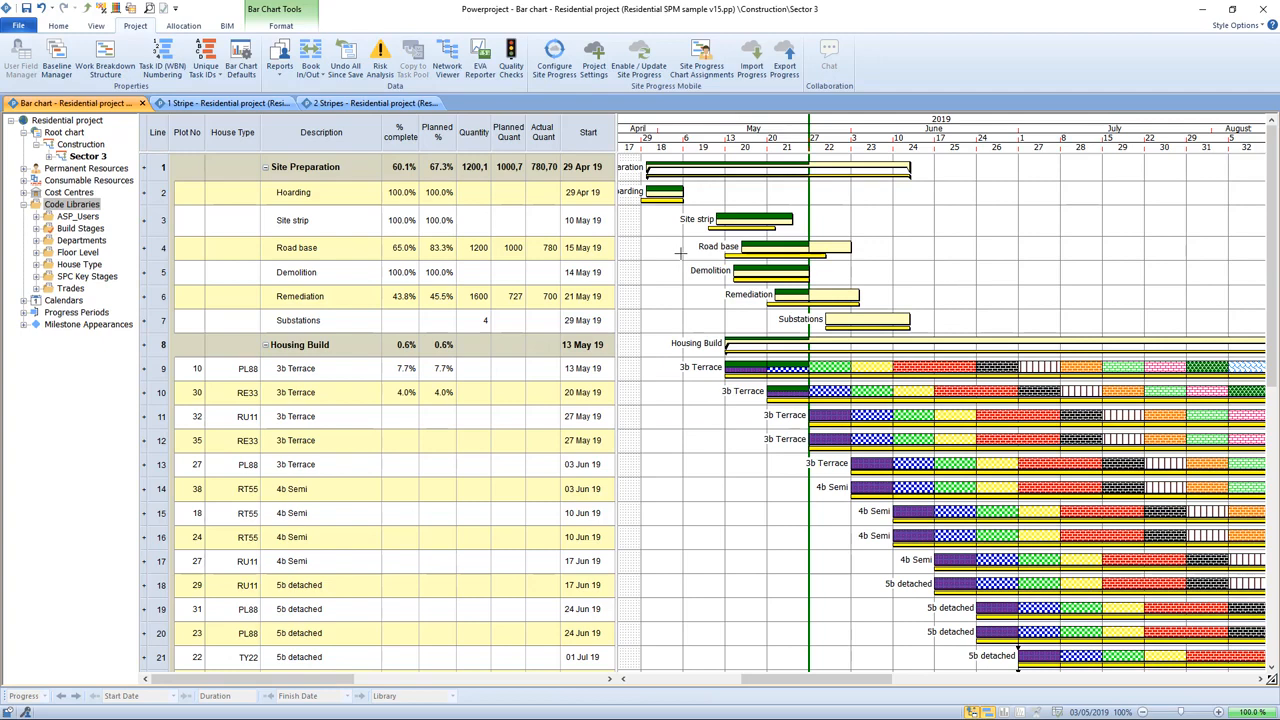
Step: Assign one ASP user to Sector 3 and all its descendant charts in the Site Progress Mobile chart assignments
{"action": "left_click", "coordinate": [707, 68]}
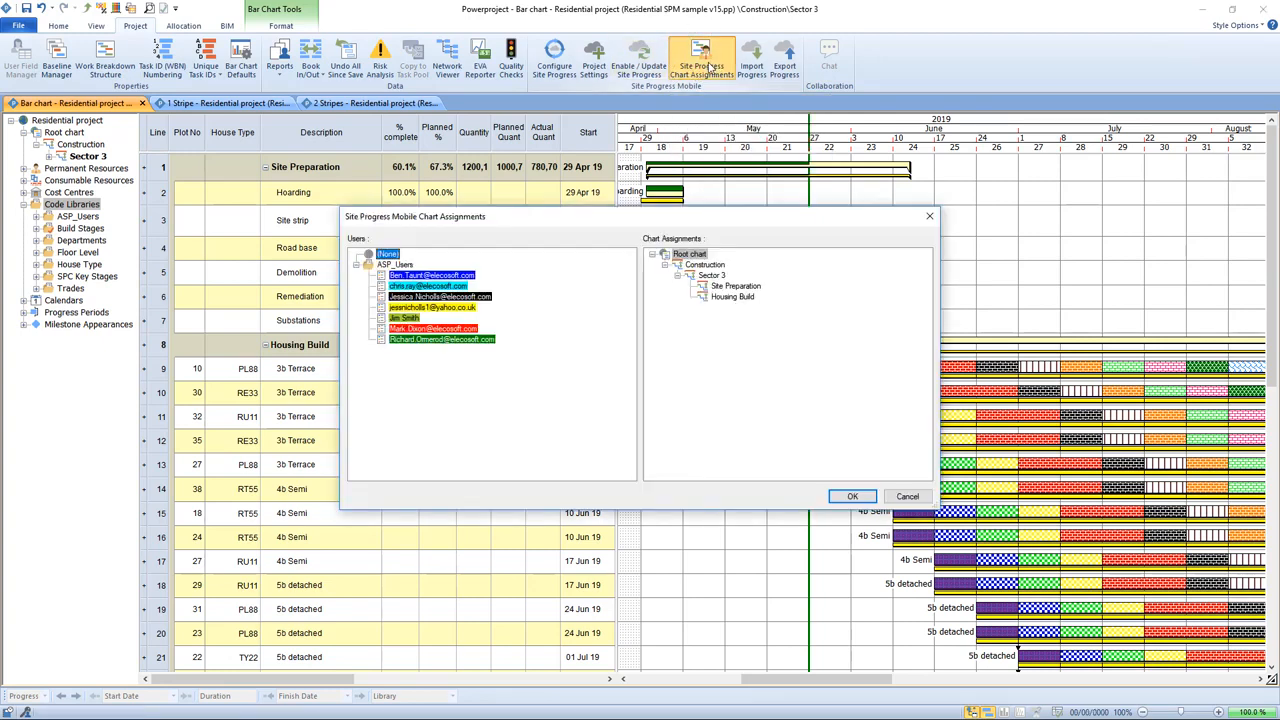
{"action": "left_click_drag", "start_coordinate": [678, 219], "coordinate": [631, 158]}
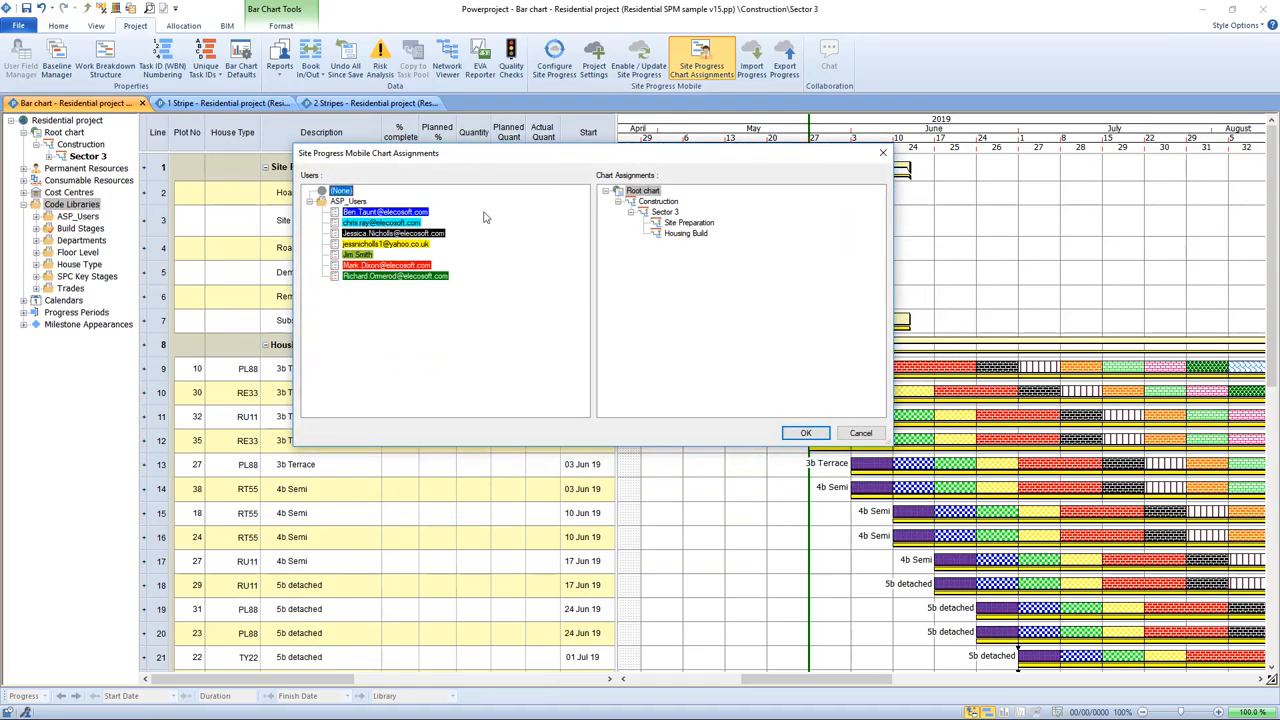
{"action": "left_click", "coordinate": [310, 202]}
{"action": "left_click", "coordinate": [310, 202]}
{"action": "left_click_drag", "start_coordinate": [418, 277], "coordinate": [659, 219]}
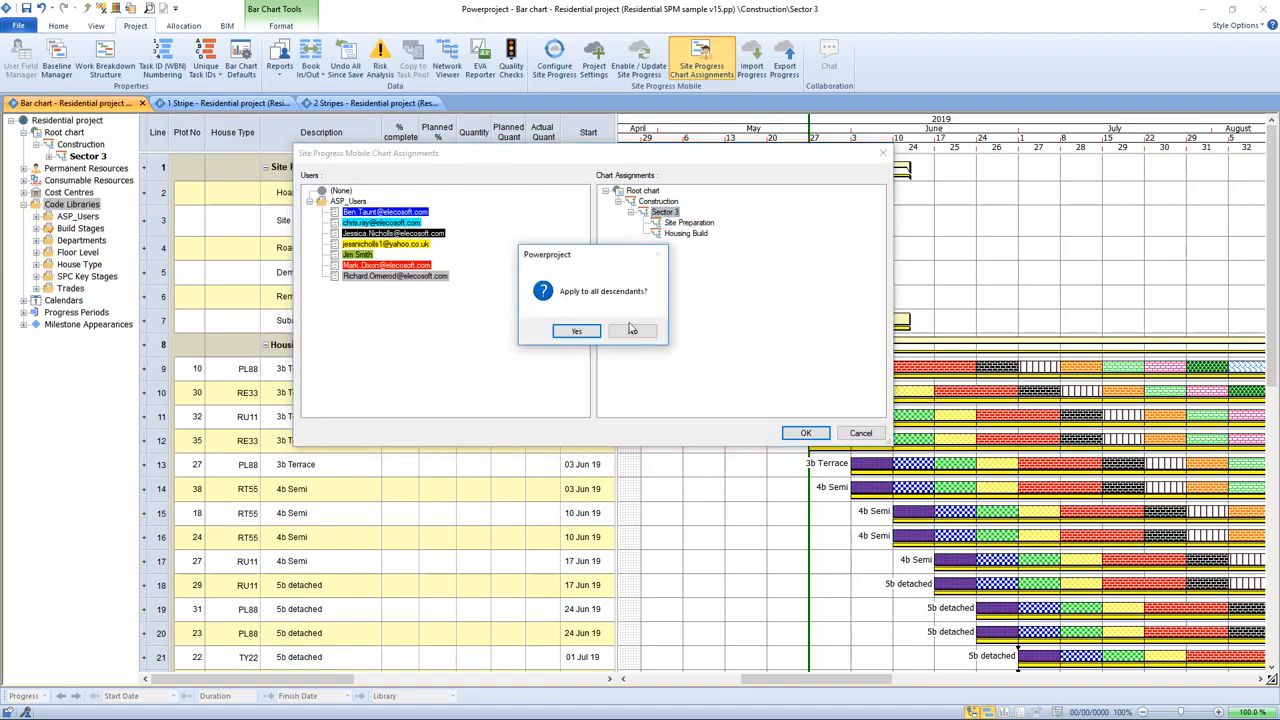
{"action": "left_click", "coordinate": [588, 332]}
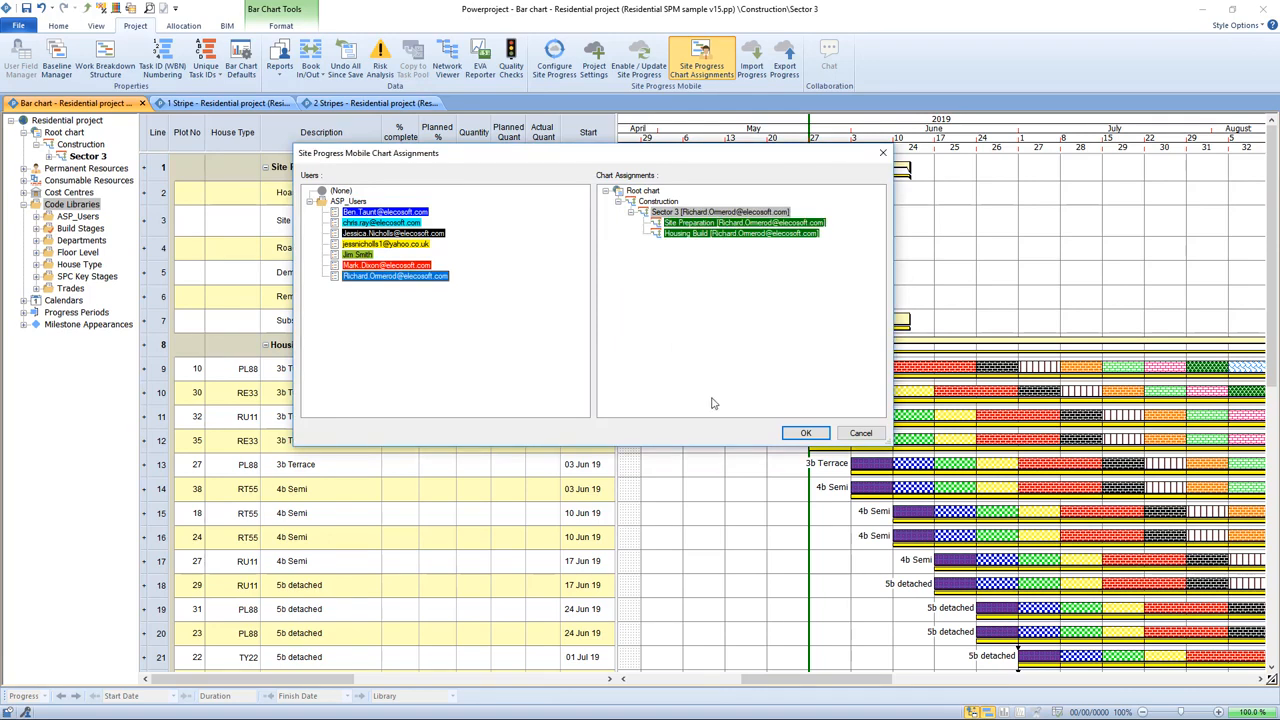
Step: Assign a different ASP user to the Housing Build chart and confirm the chart assignments
{"action": "left_click_drag", "start_coordinate": [430, 235], "coordinate": [708, 235]}
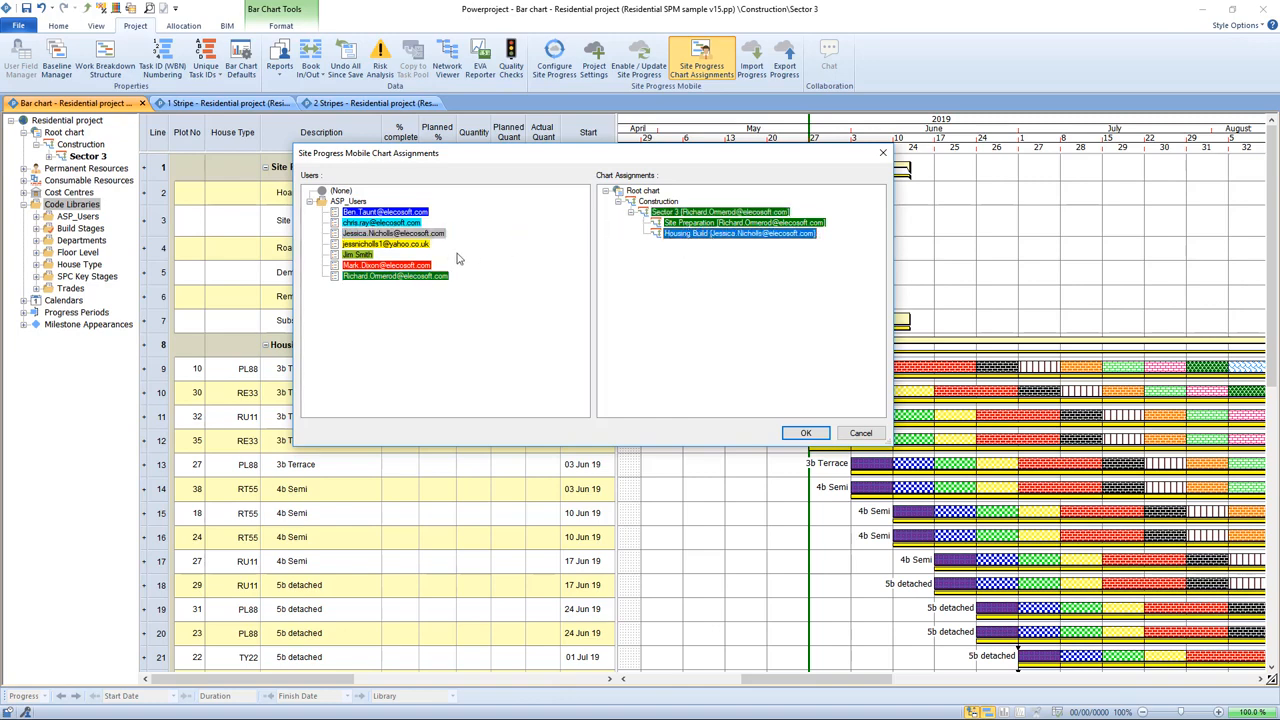
{"action": "left_click", "coordinate": [648, 203]}
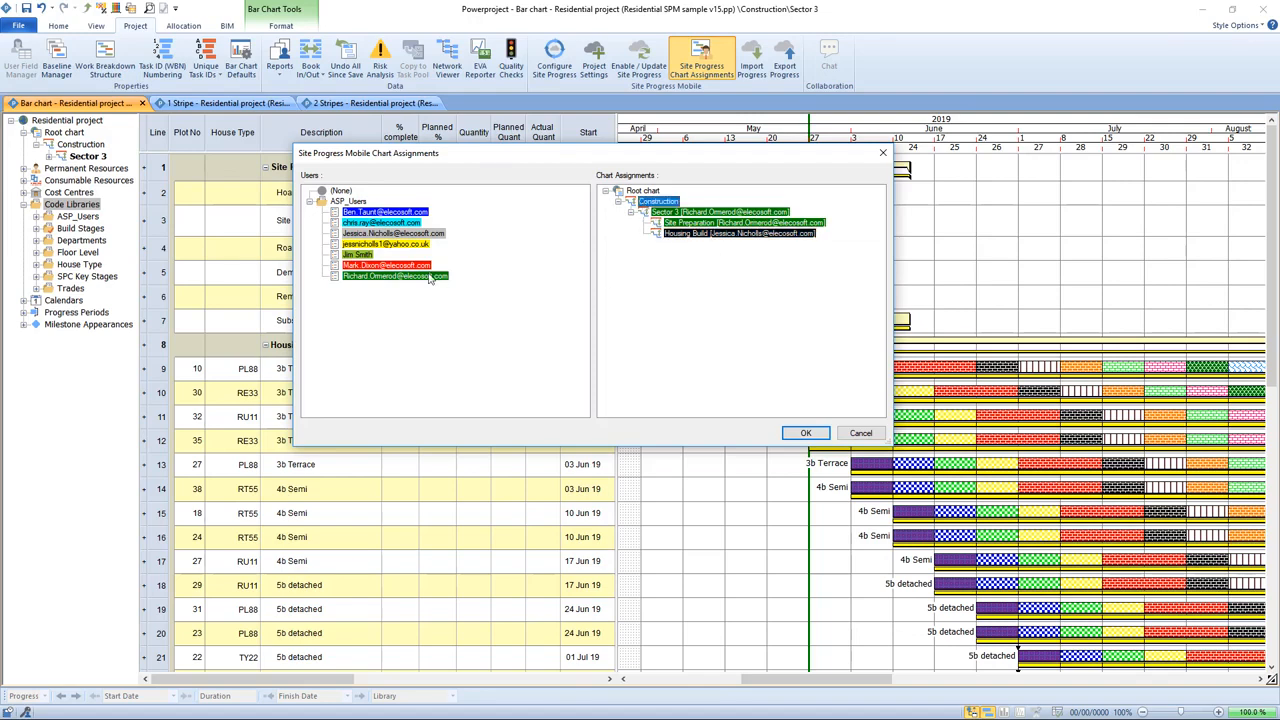
{"action": "left_click_drag", "start_coordinate": [430, 276], "coordinate": [695, 235]}
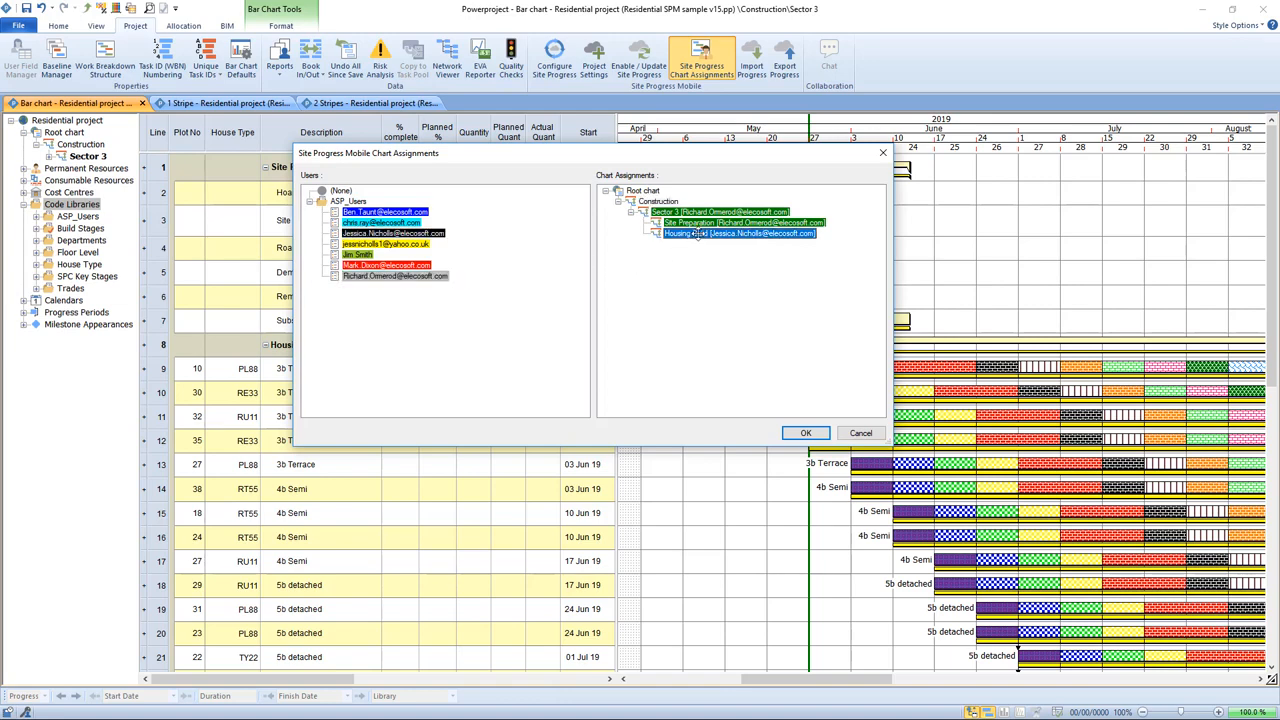
{"action": "left_click", "coordinate": [805, 433]}
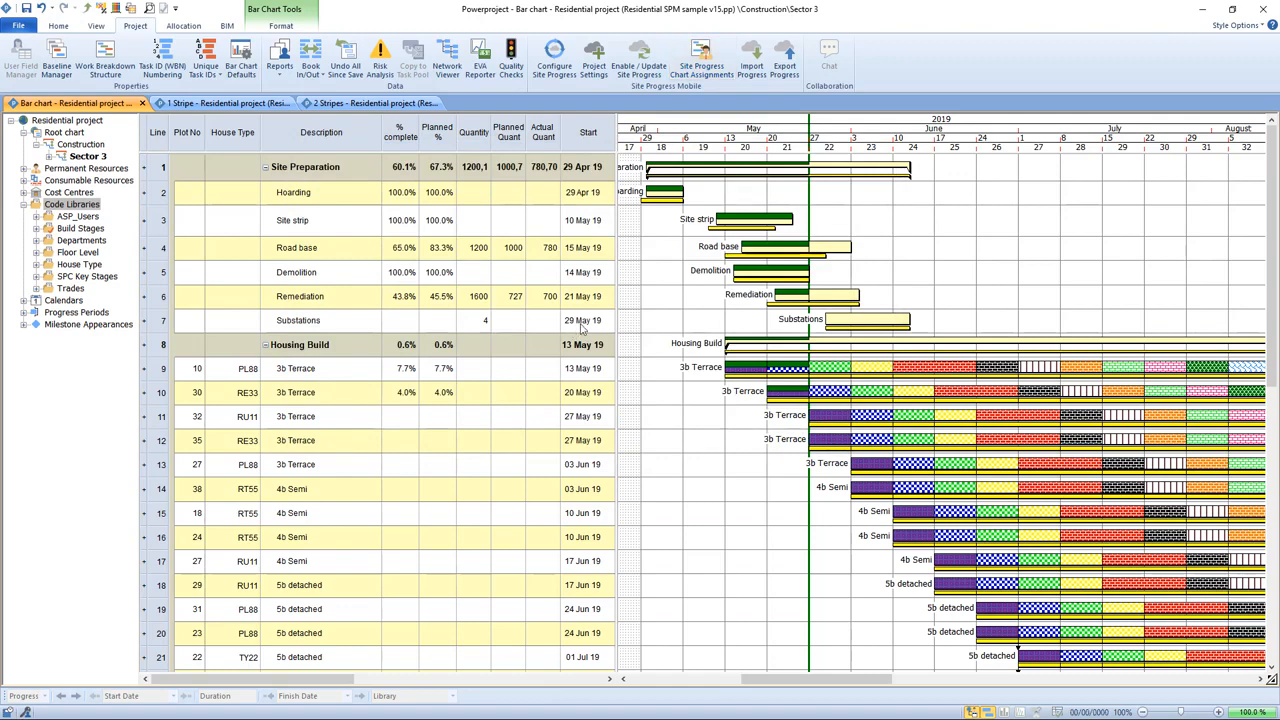
Step: Add a Task.ASP_Users code column after the Start column in the task table
{"action": "left_click_drag", "start_coordinate": [612, 131], "coordinate": [677, 131]}
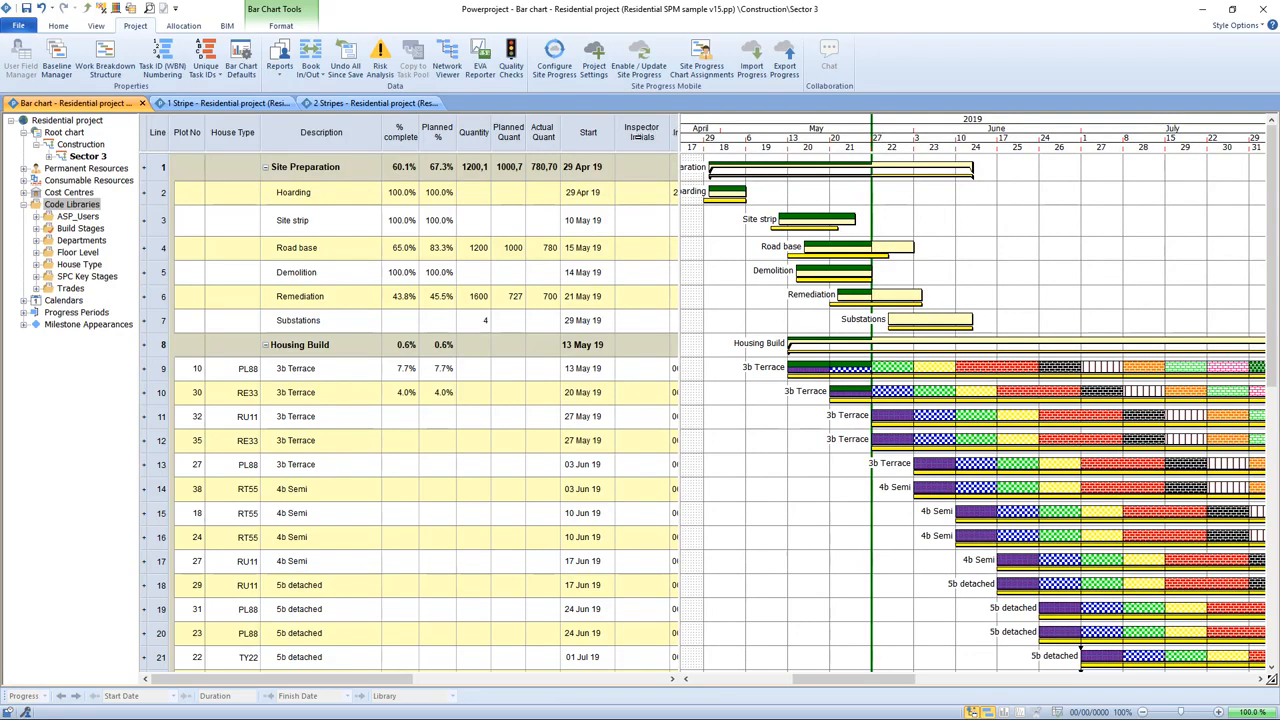
{"action": "right_click", "coordinate": [641, 138]}
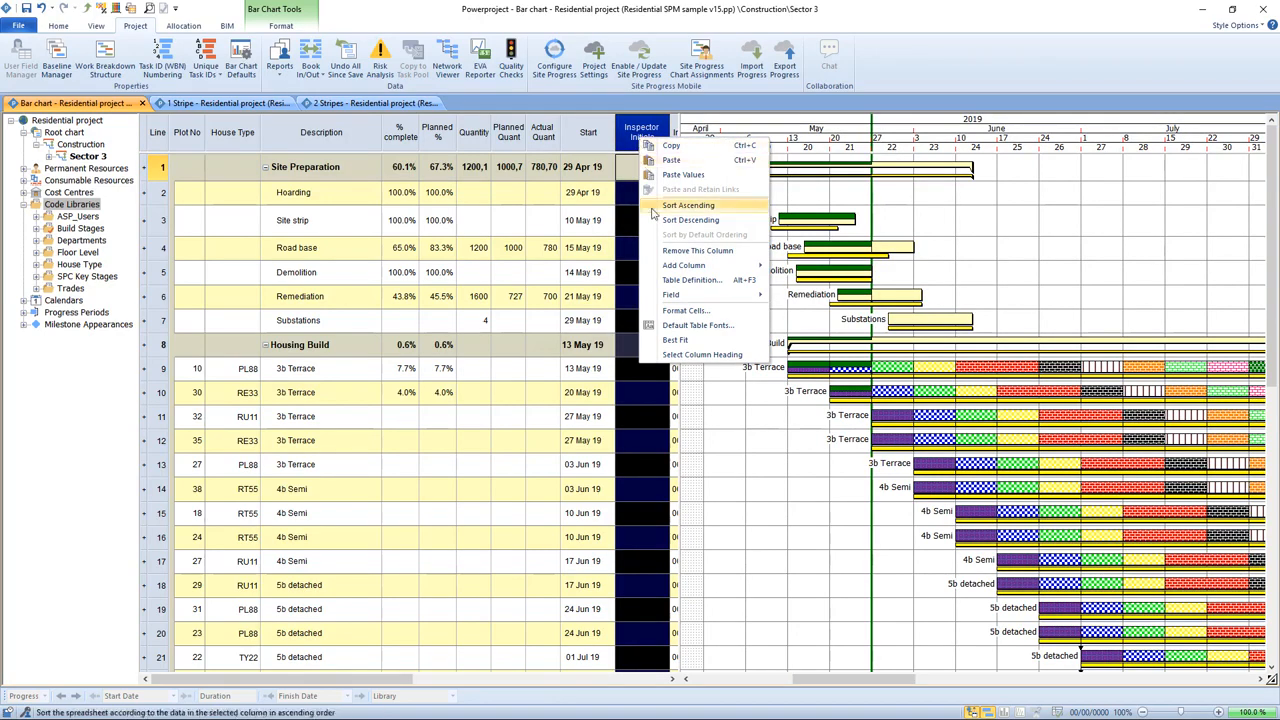
{"action": "mouse_move", "coordinate": [670, 270]}
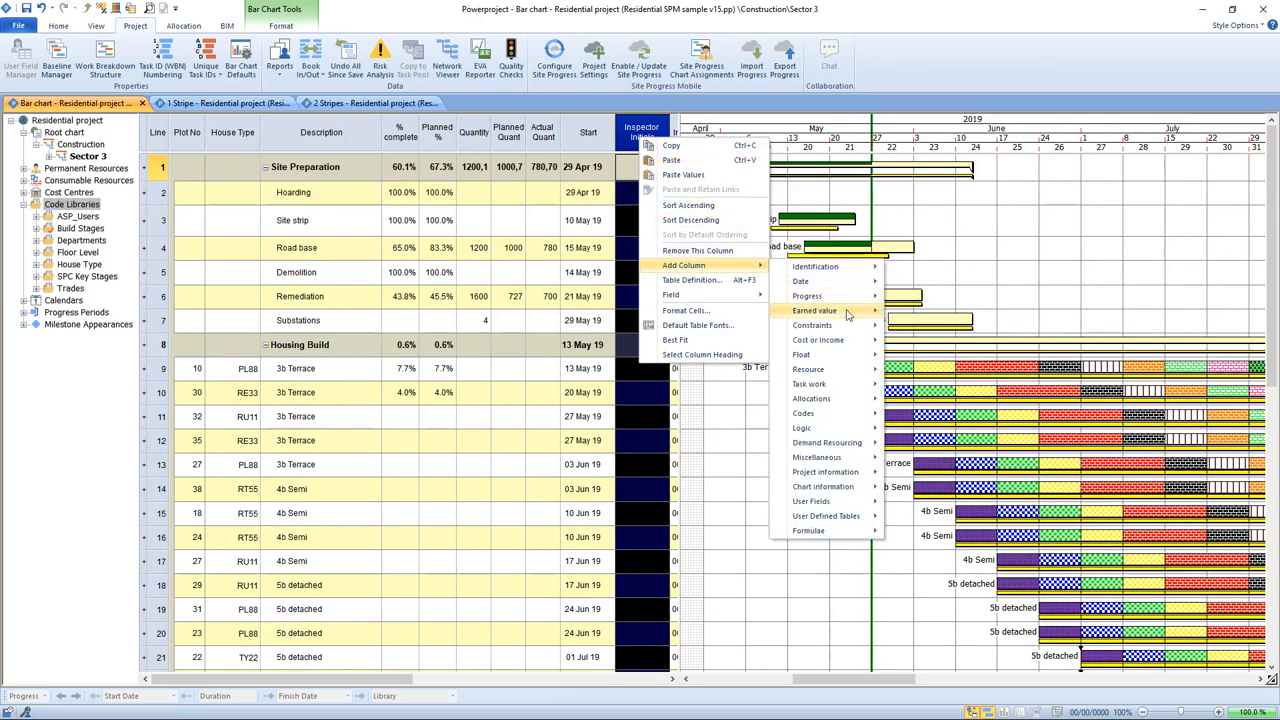
{"action": "mouse_move", "coordinate": [840, 430]}
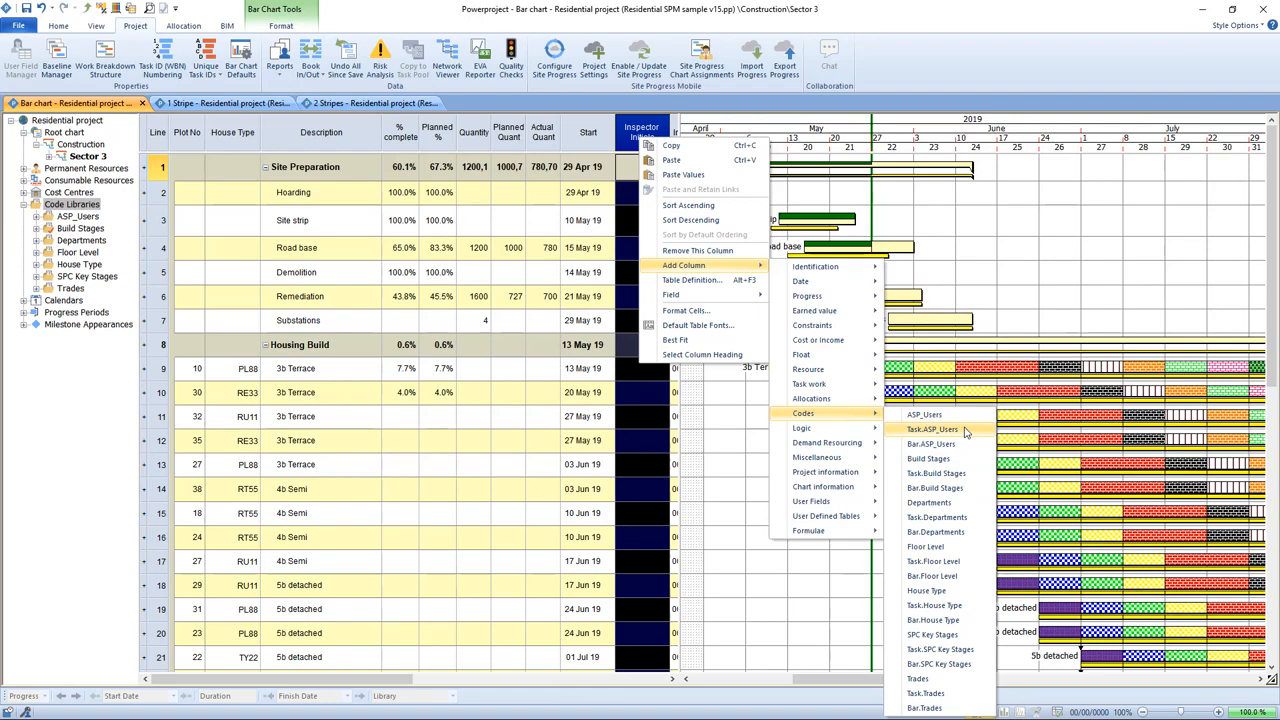
{"action": "left_click", "coordinate": [932, 429]}
{"action": "left_click", "coordinate": [829, 259]}
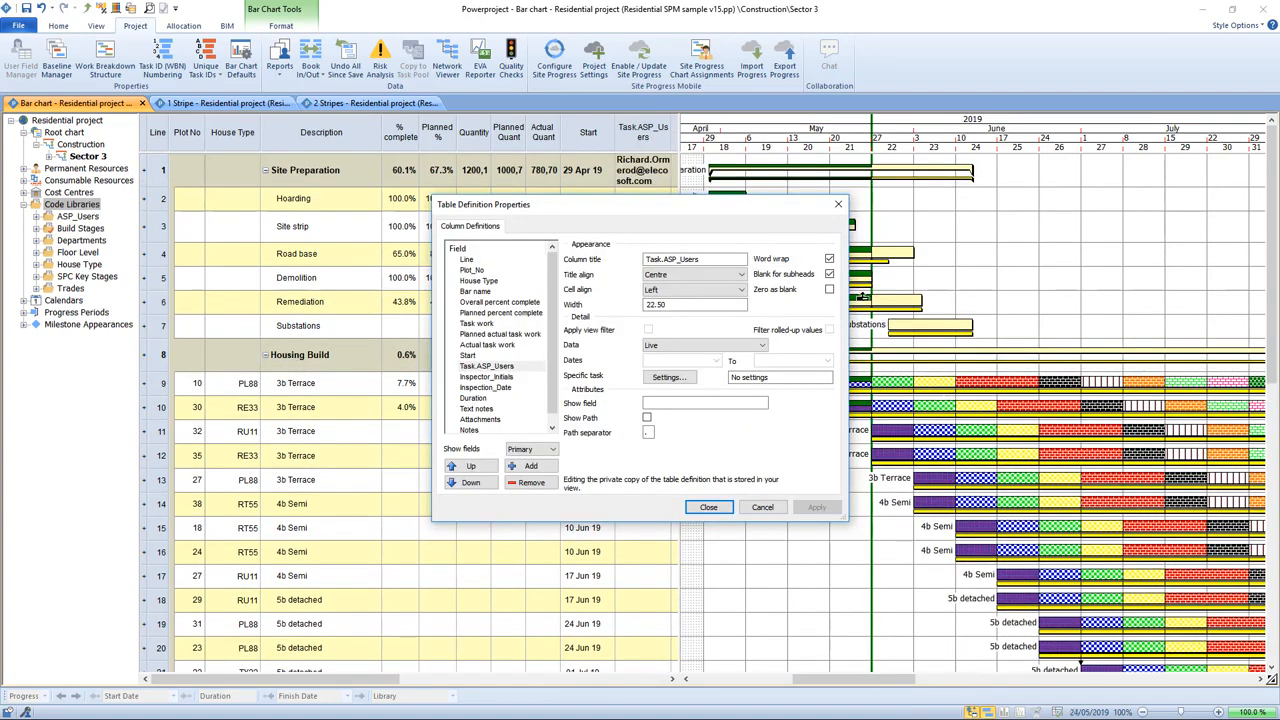
{"action": "left_click", "coordinate": [708, 507]}
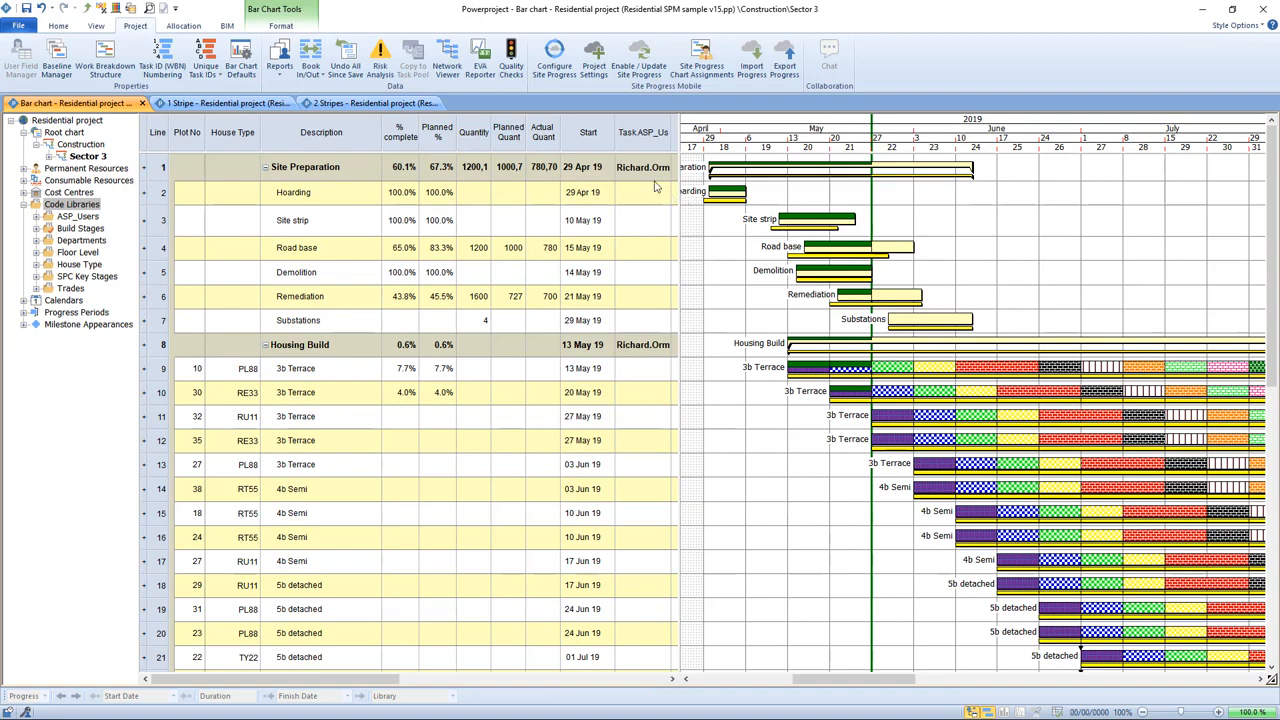
{"action": "left_click", "coordinate": [778, 167]}
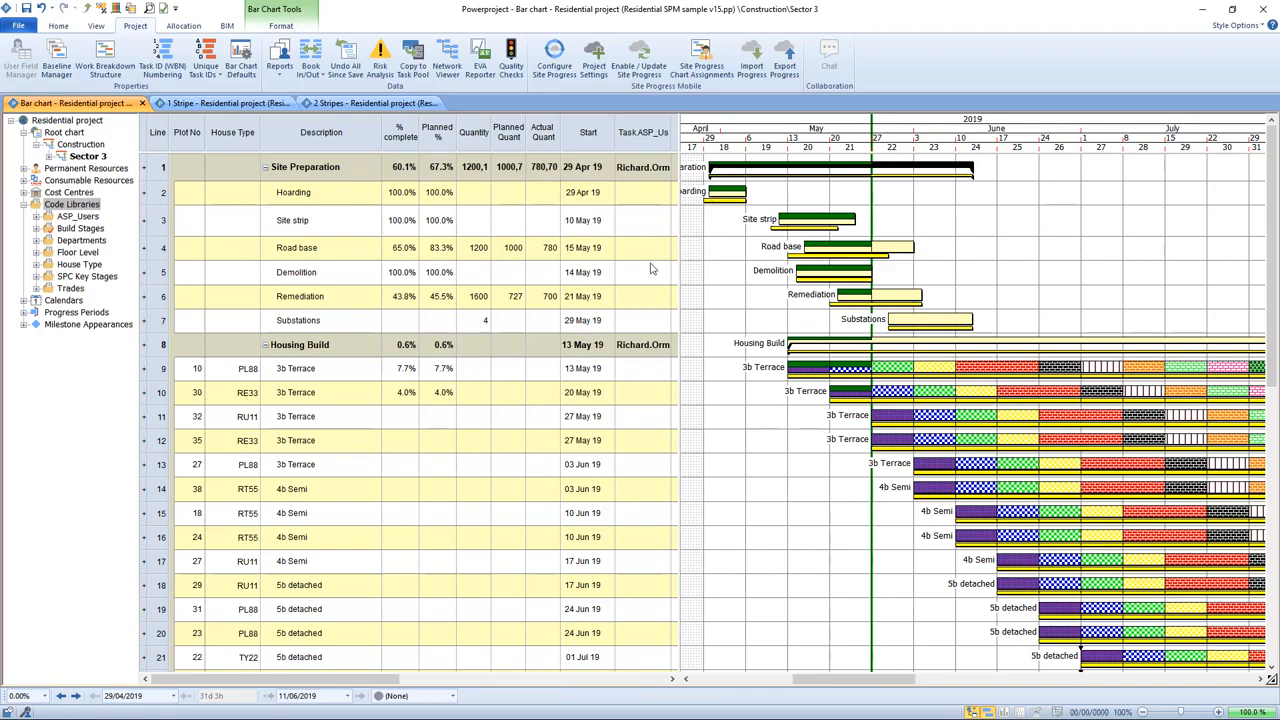
Step: Assign an ASP user to the Substations task in the Task.ASP_Users column
{"action": "left_click", "coordinate": [655, 300]}
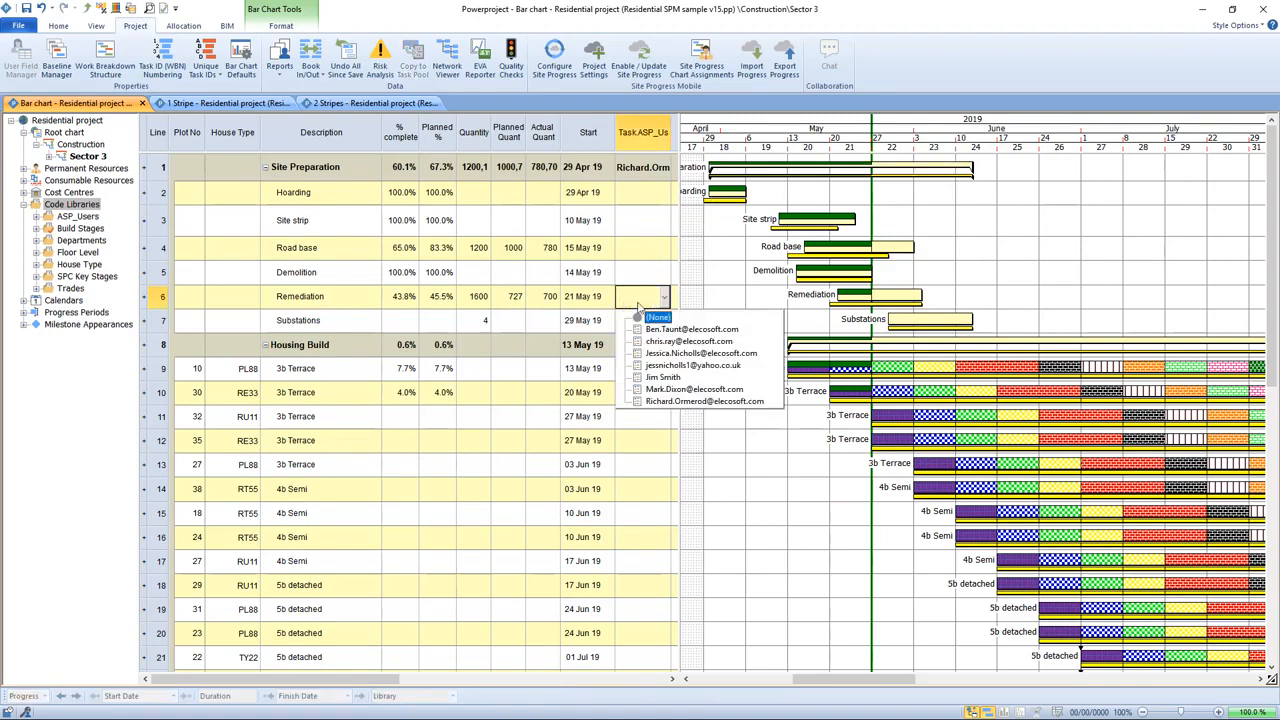
{"action": "left_click", "coordinate": [726, 300]}
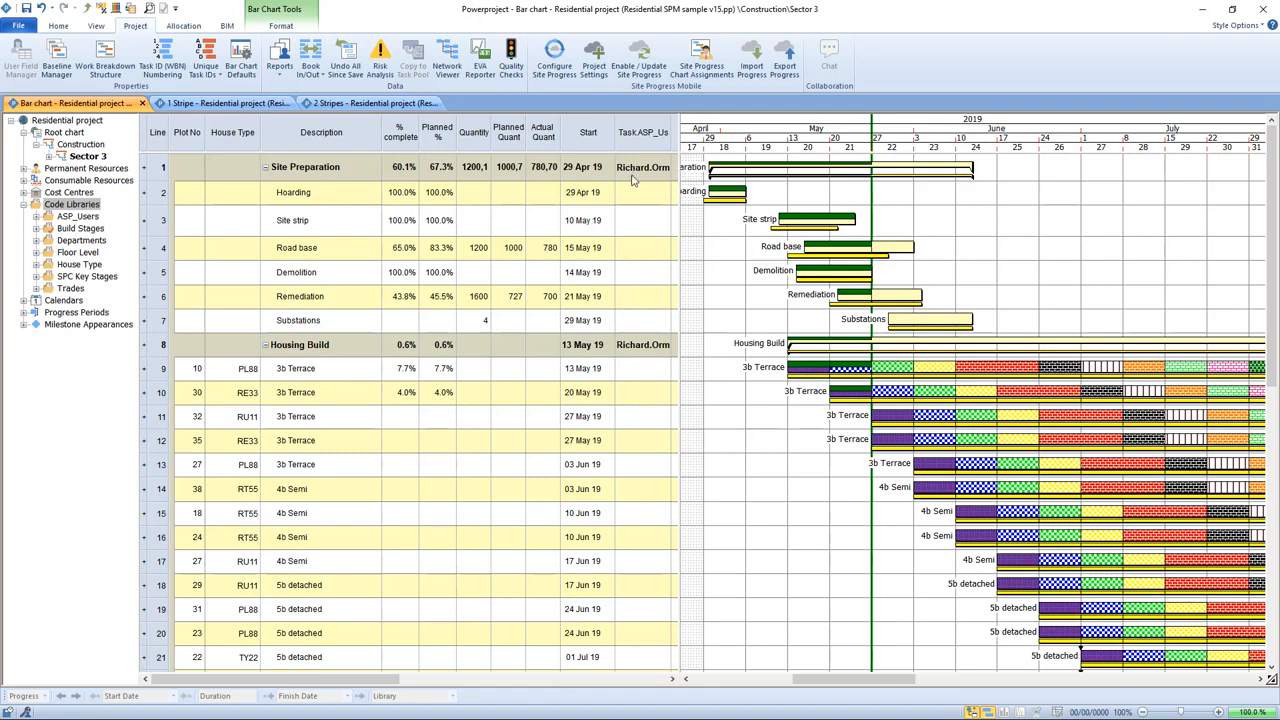
{"action": "left_click", "coordinate": [659, 322]}
{"action": "left_click", "coordinate": [659, 322]}
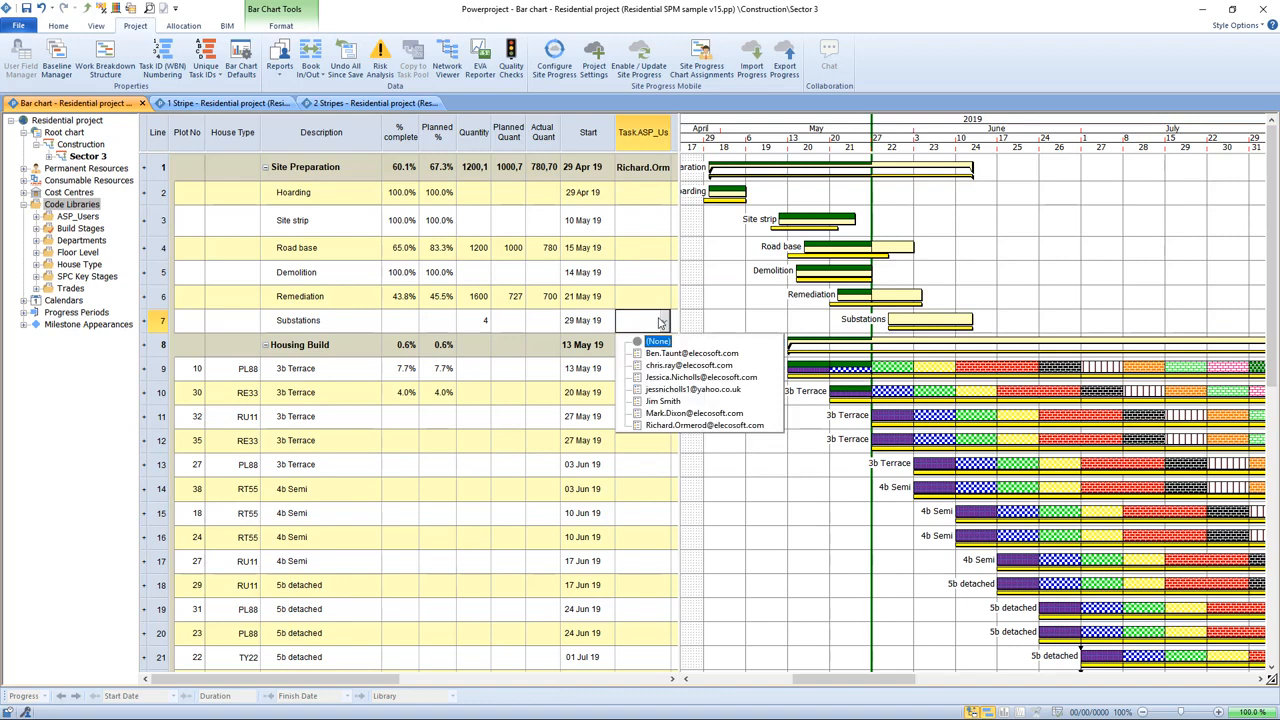
{"action": "left_click", "coordinate": [693, 389]}
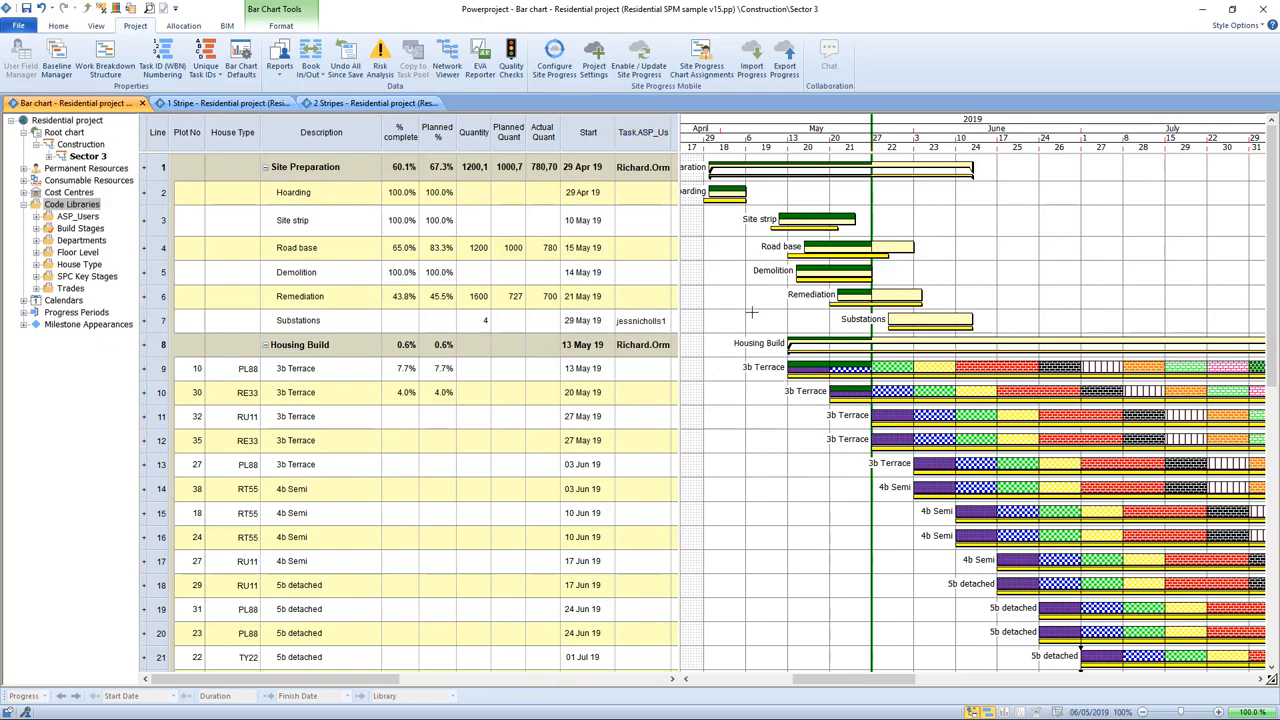
Step: Clear the ASP user assignment from the Substations task
{"action": "left_click_drag", "start_coordinate": [645, 300], "coordinate": [641, 205]}
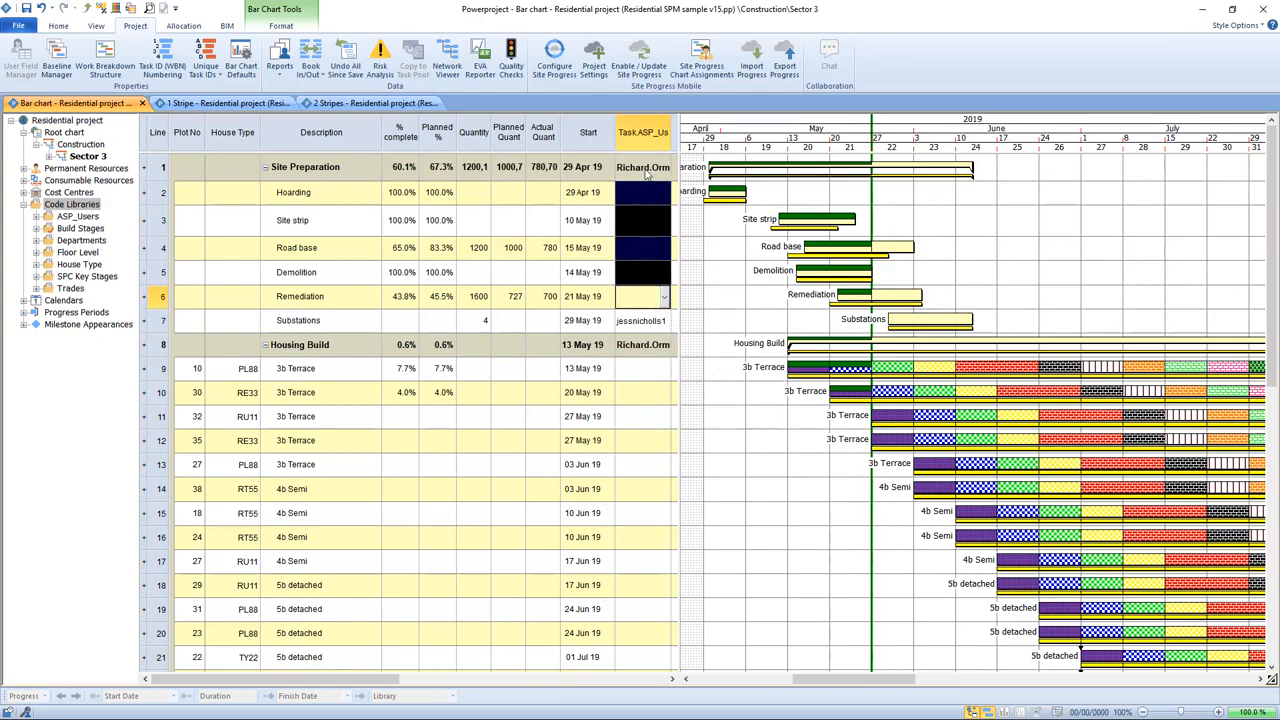
{"action": "left_click", "coordinate": [690, 249]}
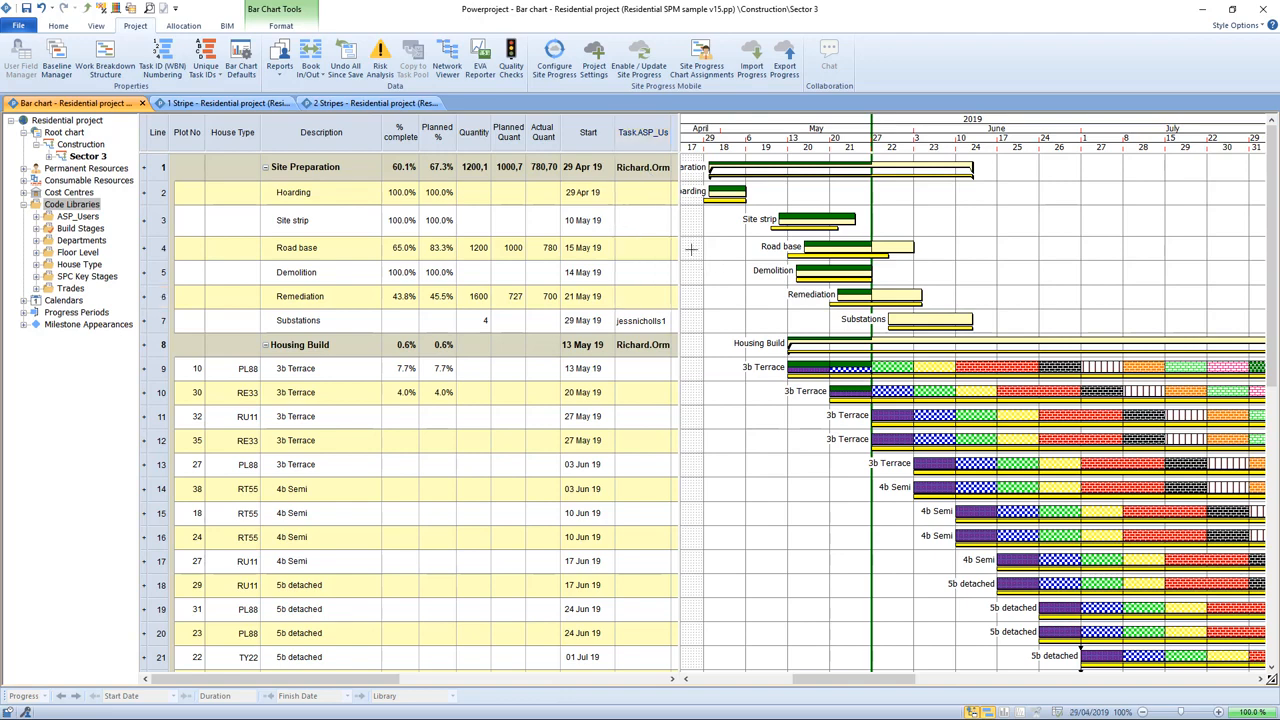
{"action": "left_click", "coordinate": [662, 325]}
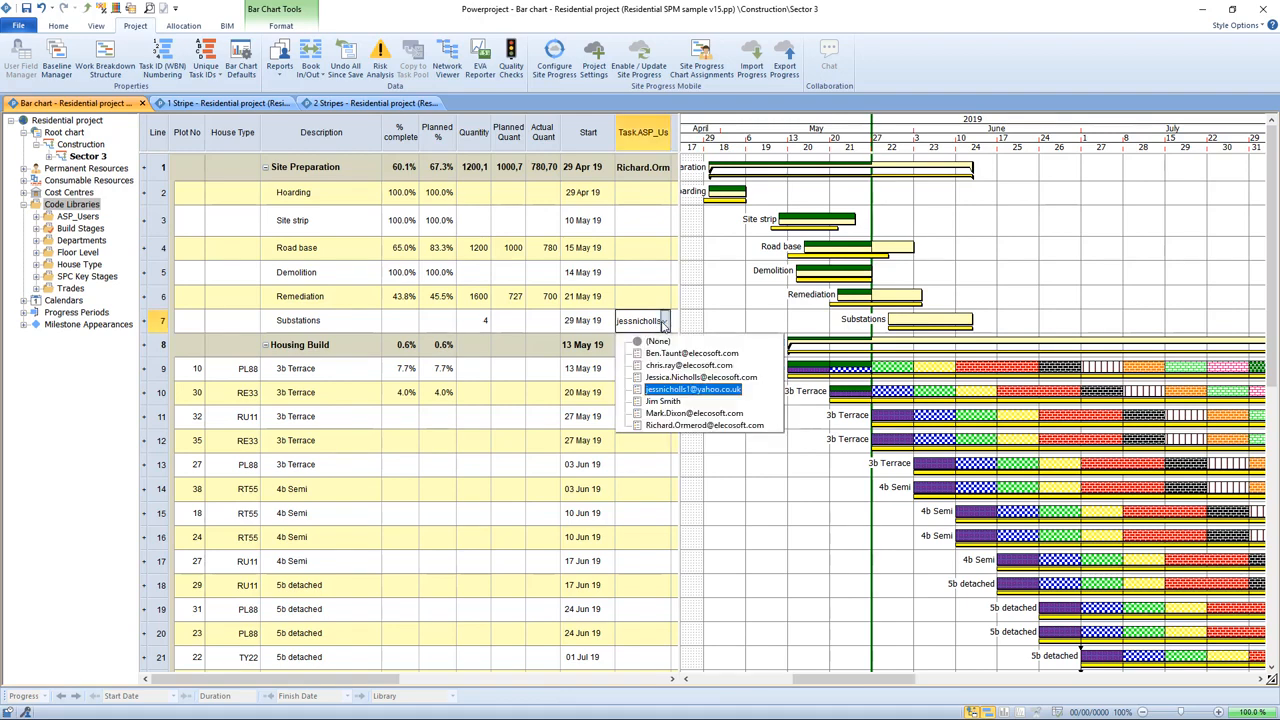
{"action": "left_click", "coordinate": [690, 390]}
{"action": "left_click", "coordinate": [730, 308]}
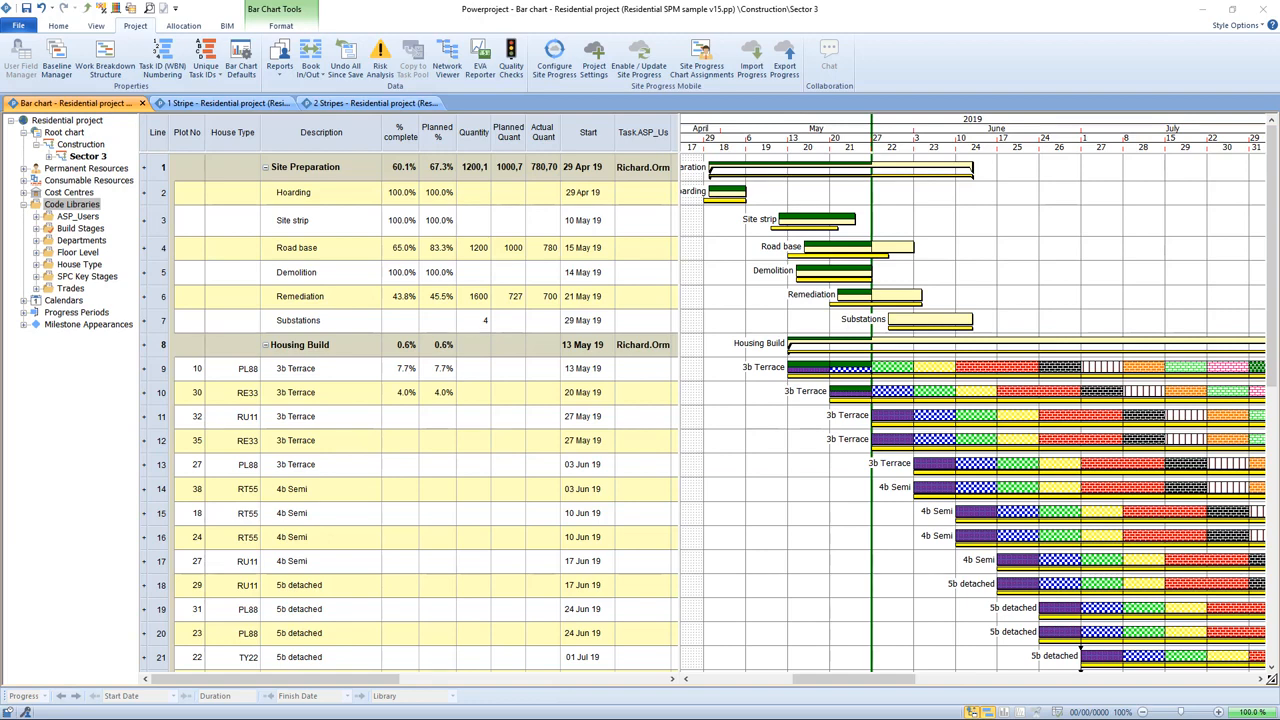
Step: Review the Trades code library and the Site Progress Library choices in the project properties
{"action": "left_click", "coordinate": [36, 288]}
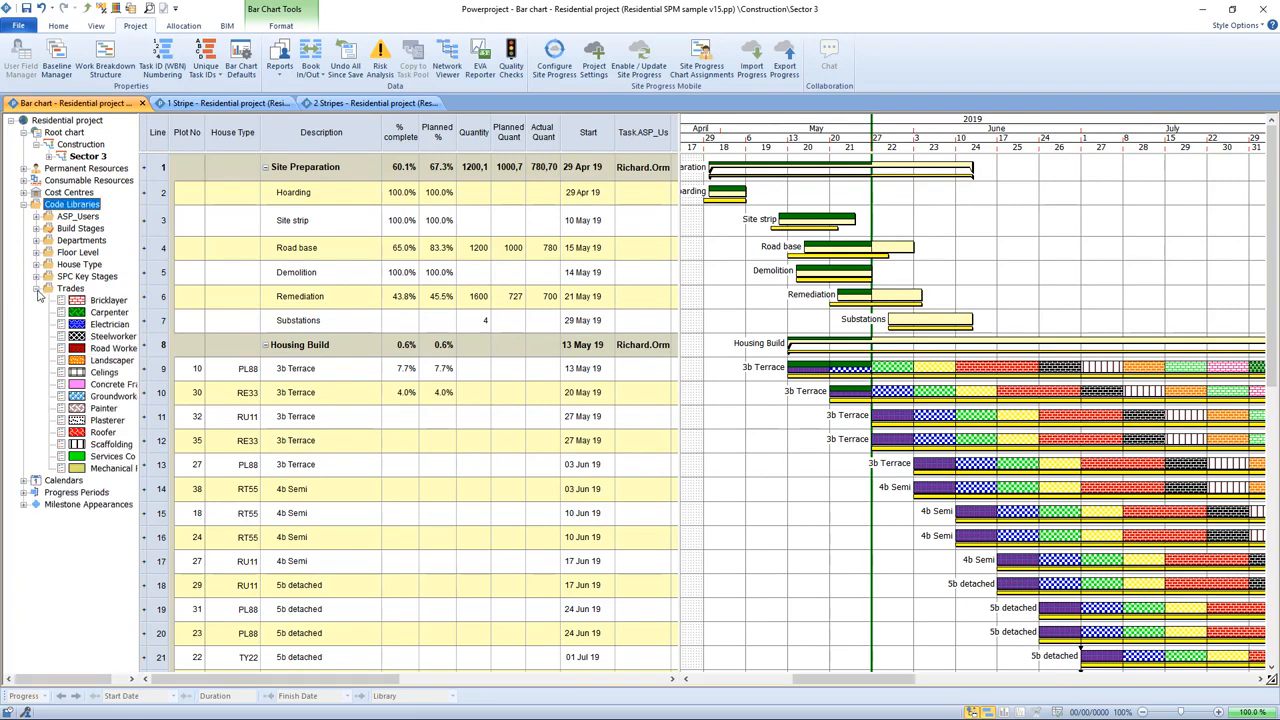
{"action": "left_click", "coordinate": [36, 288]}
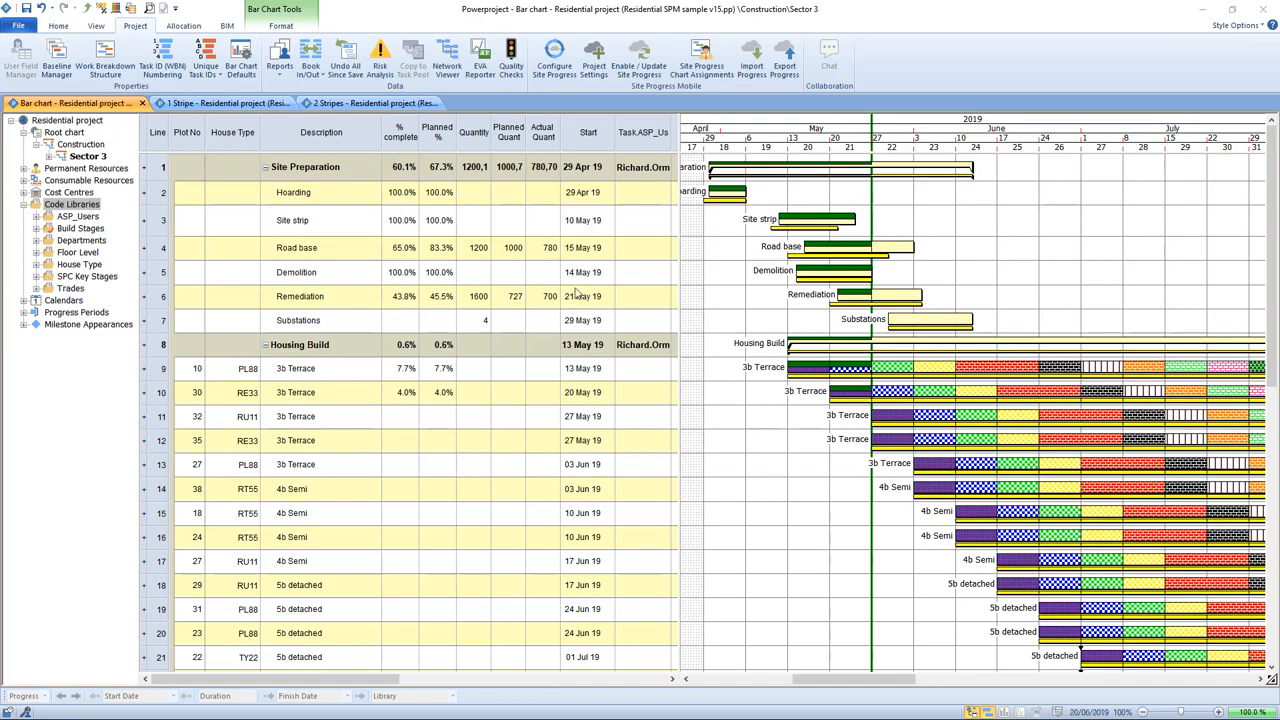
{"action": "left_click", "coordinate": [28, 27]}
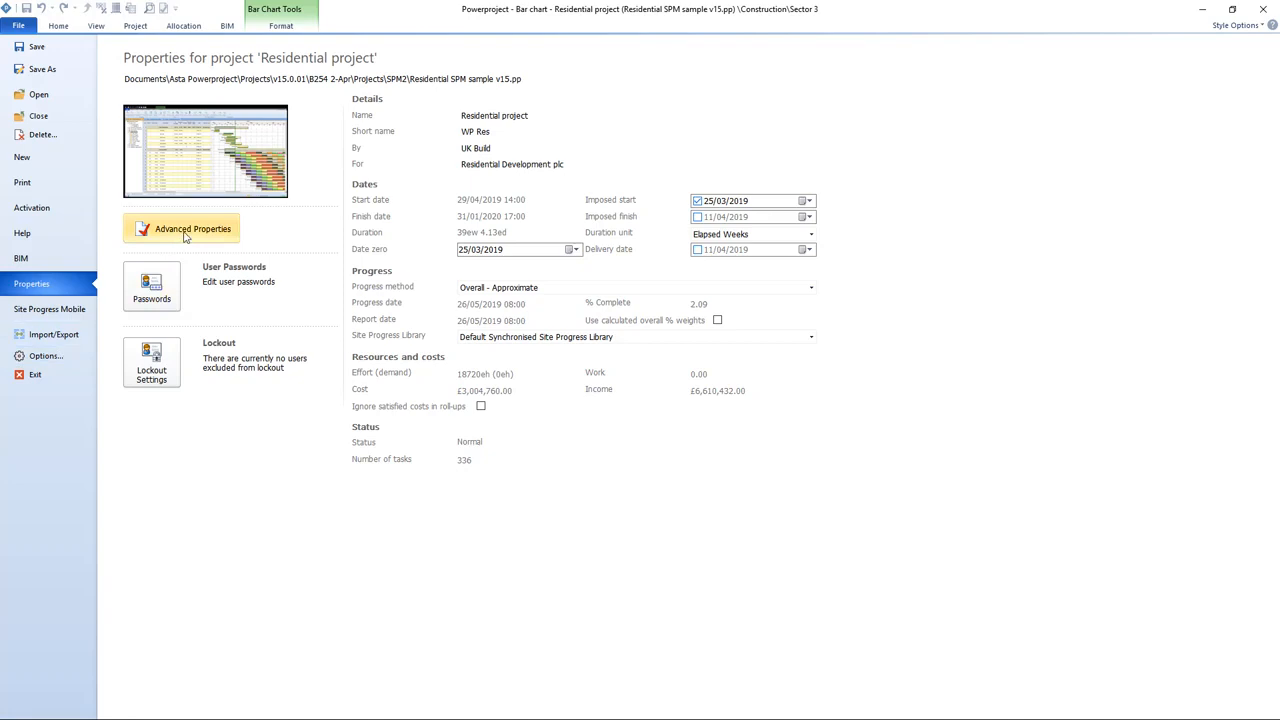
{"action": "left_click", "coordinate": [811, 338]}
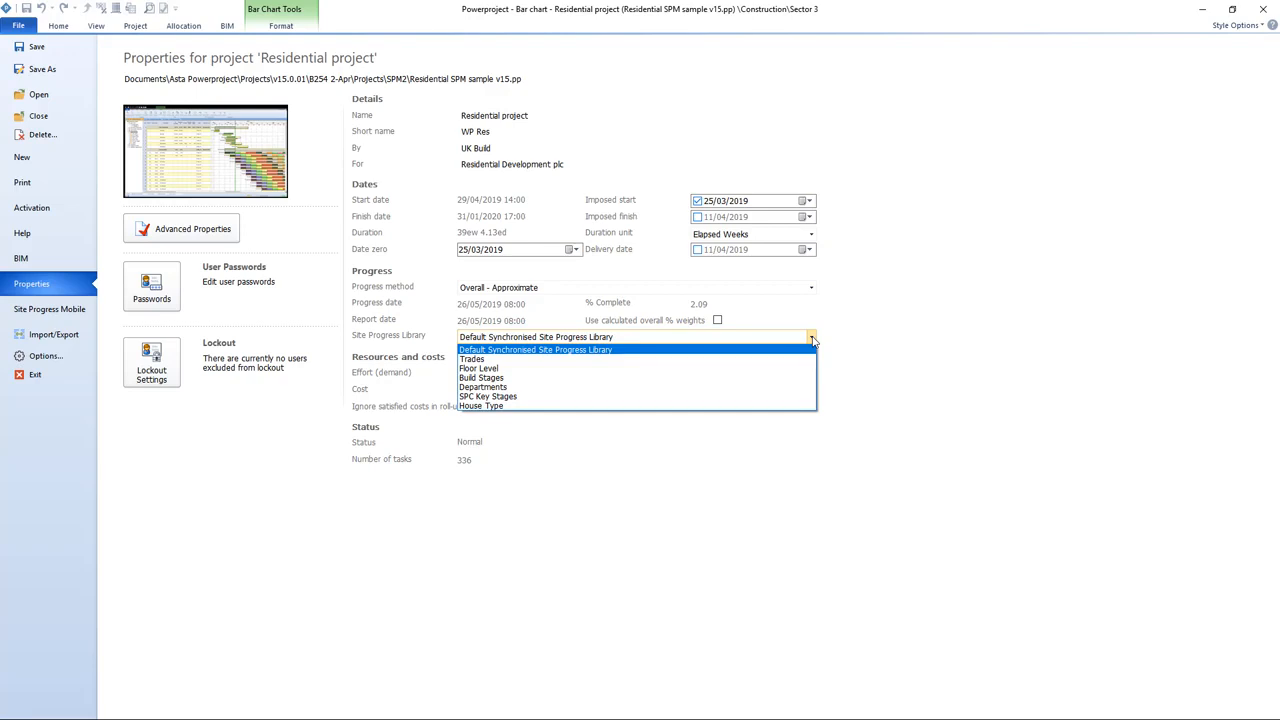
{"action": "left_click", "coordinate": [493, 360]}
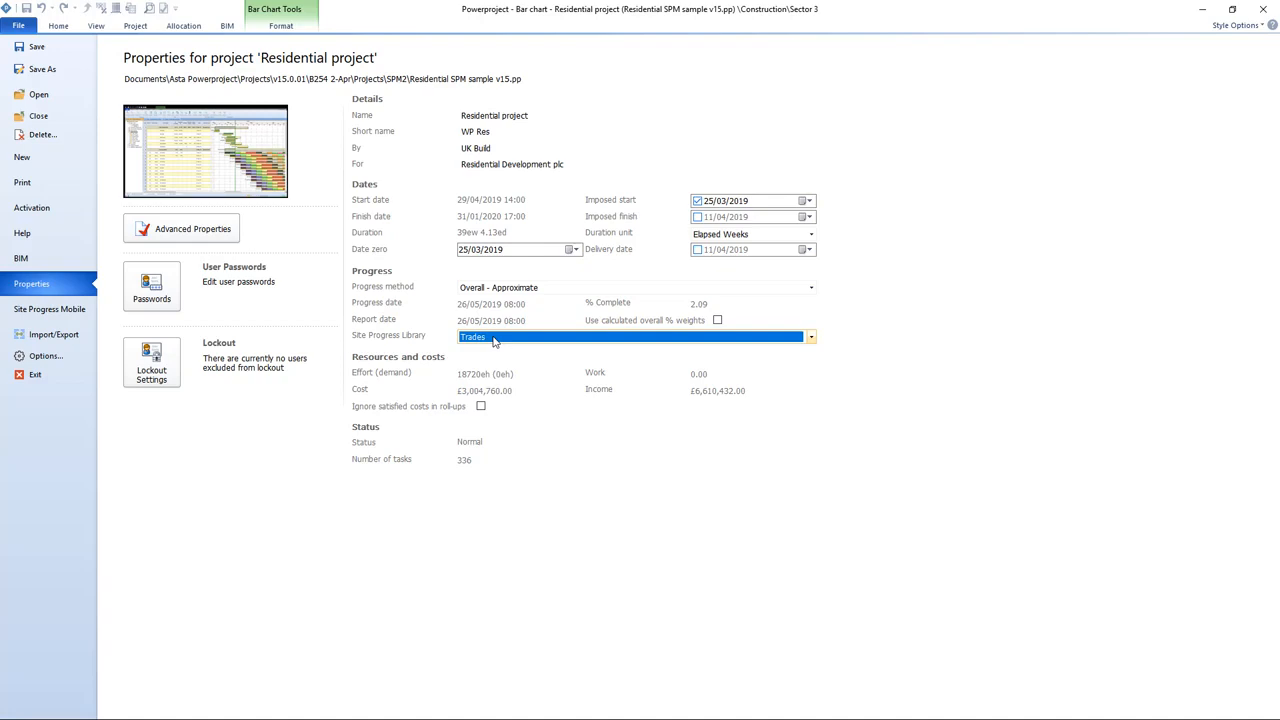
{"action": "left_click", "coordinate": [493, 340]}
{"action": "left_click", "coordinate": [503, 349]}
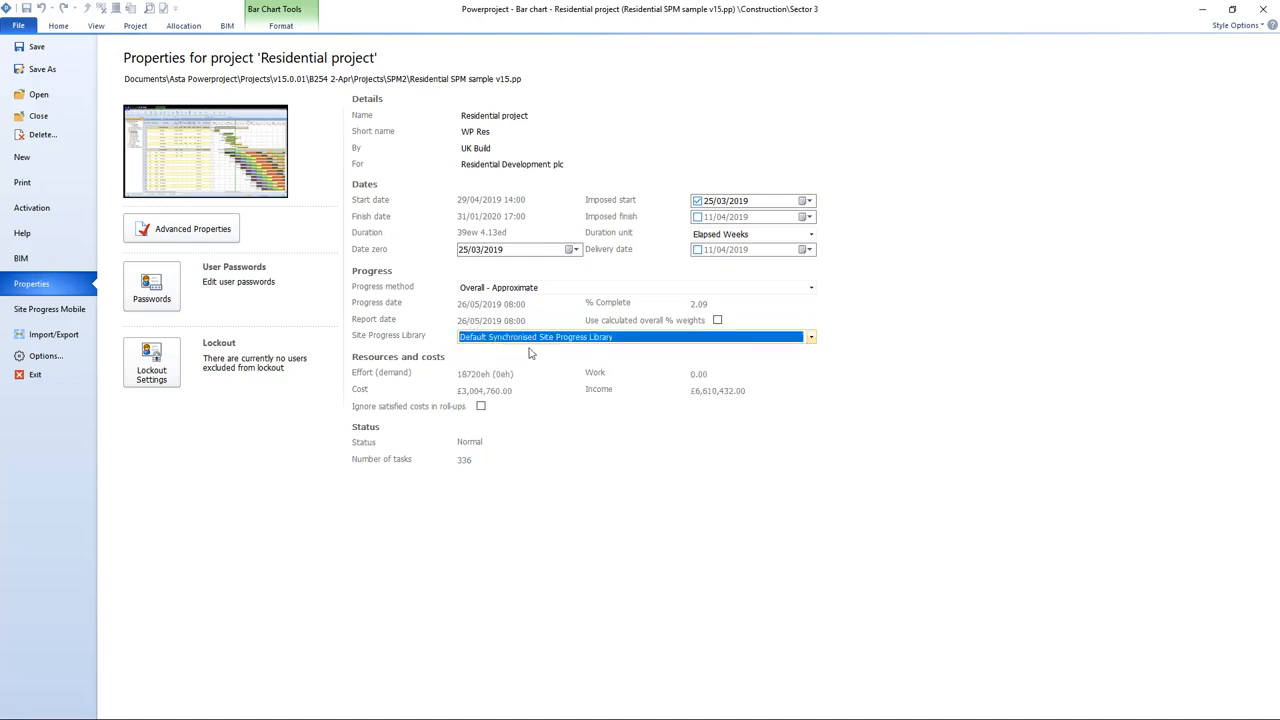
{"action": "left_click", "coordinate": [150, 28]}
Step: Open the Bricklayer trade entry's properties to examine its Site Progress user option, then close them
{"action": "left_click", "coordinate": [36, 288]}
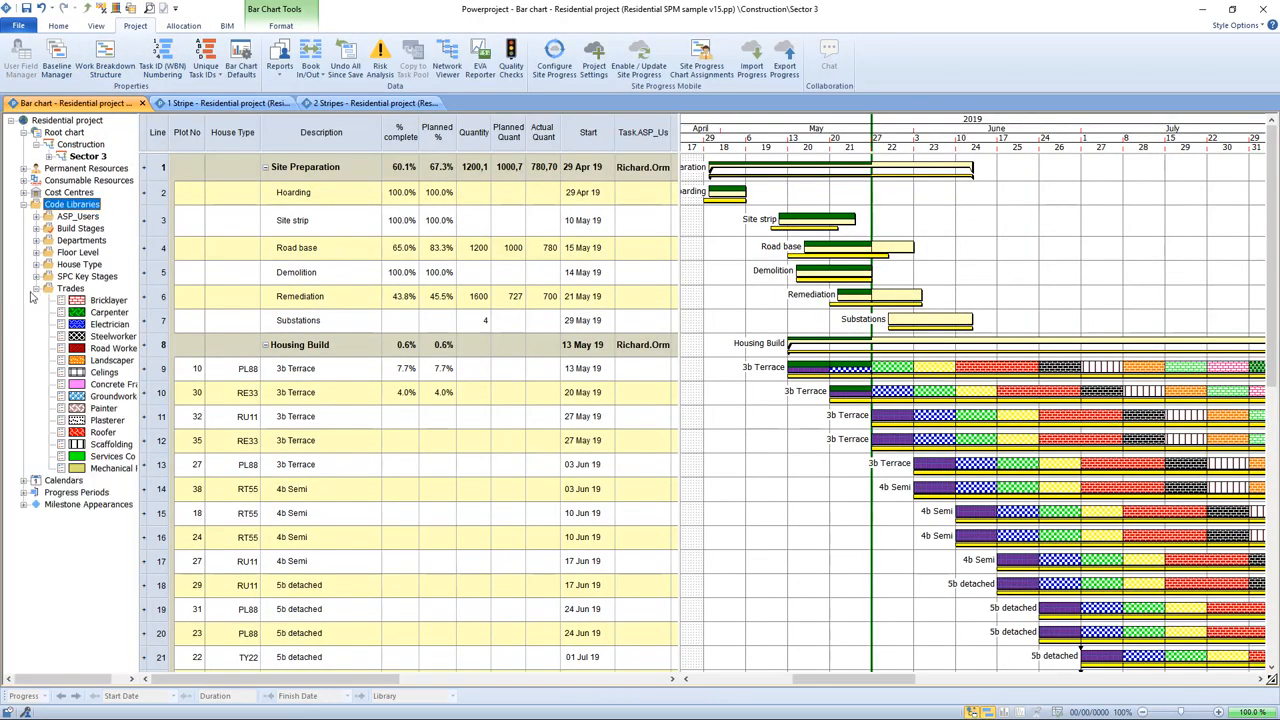
{"action": "right_click", "coordinate": [104, 302]}
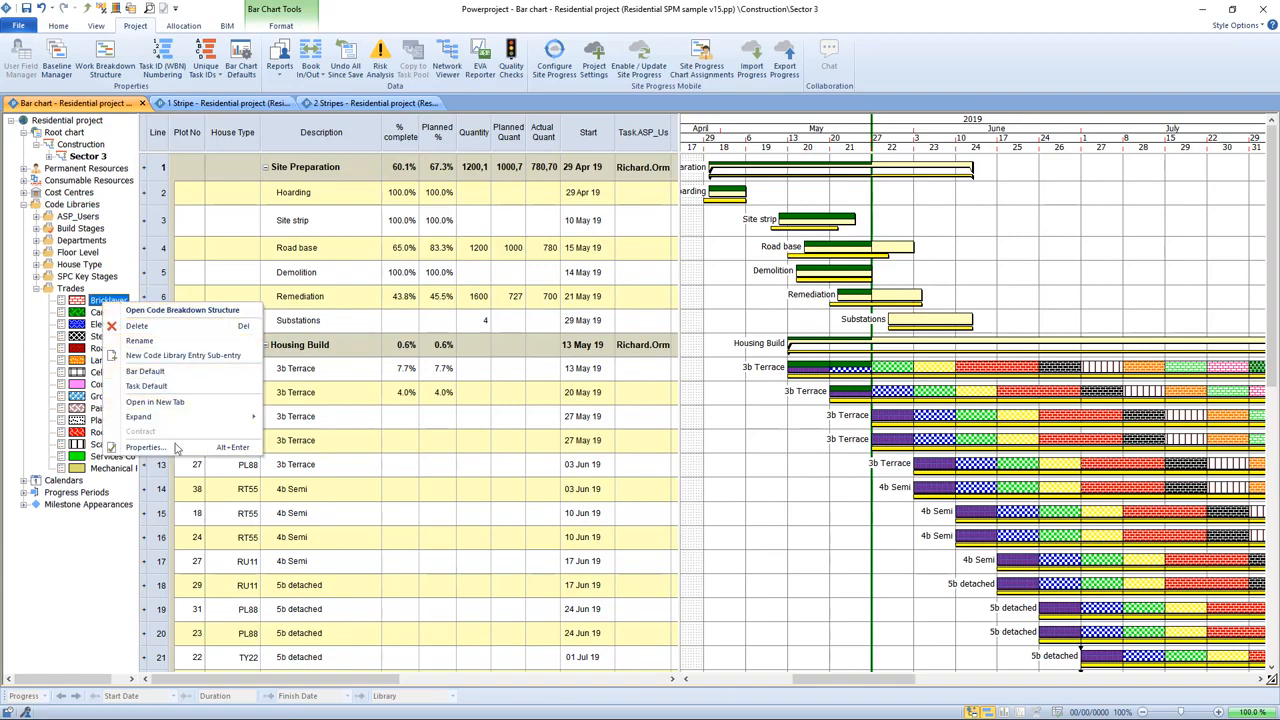
{"action": "left_click", "coordinate": [178, 448]}
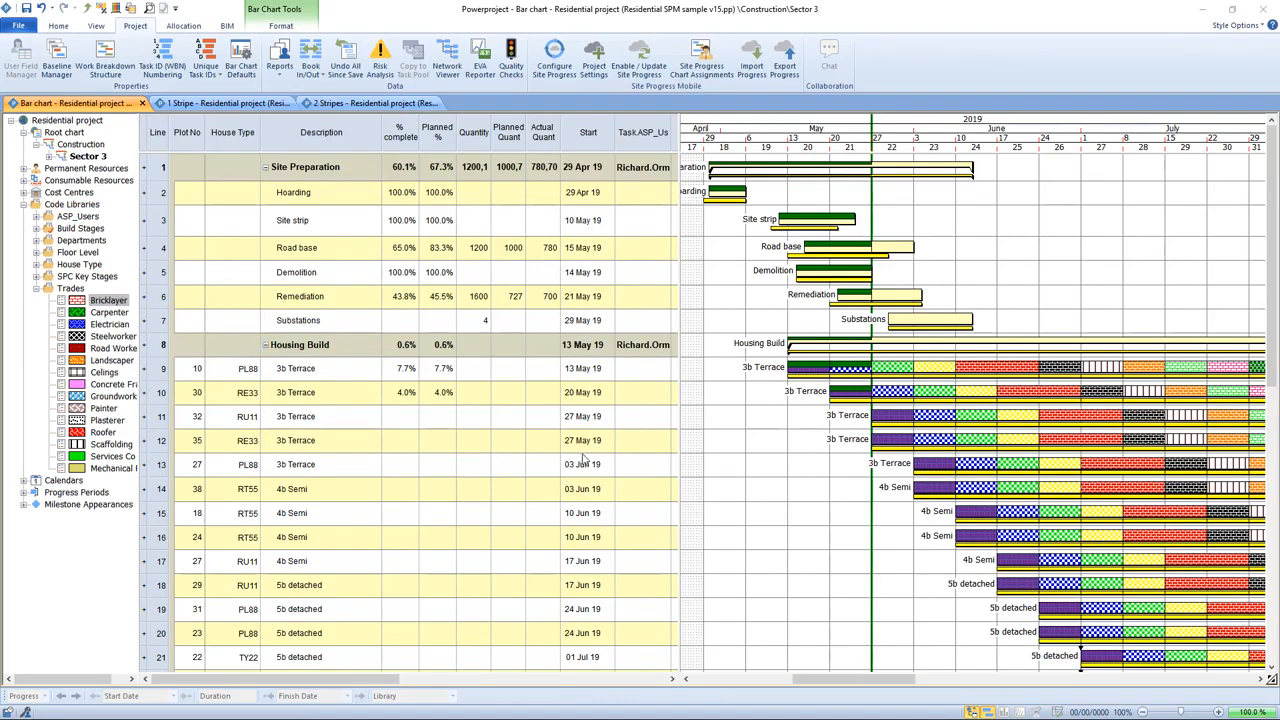
{"action": "left_click", "coordinate": [660, 436]}
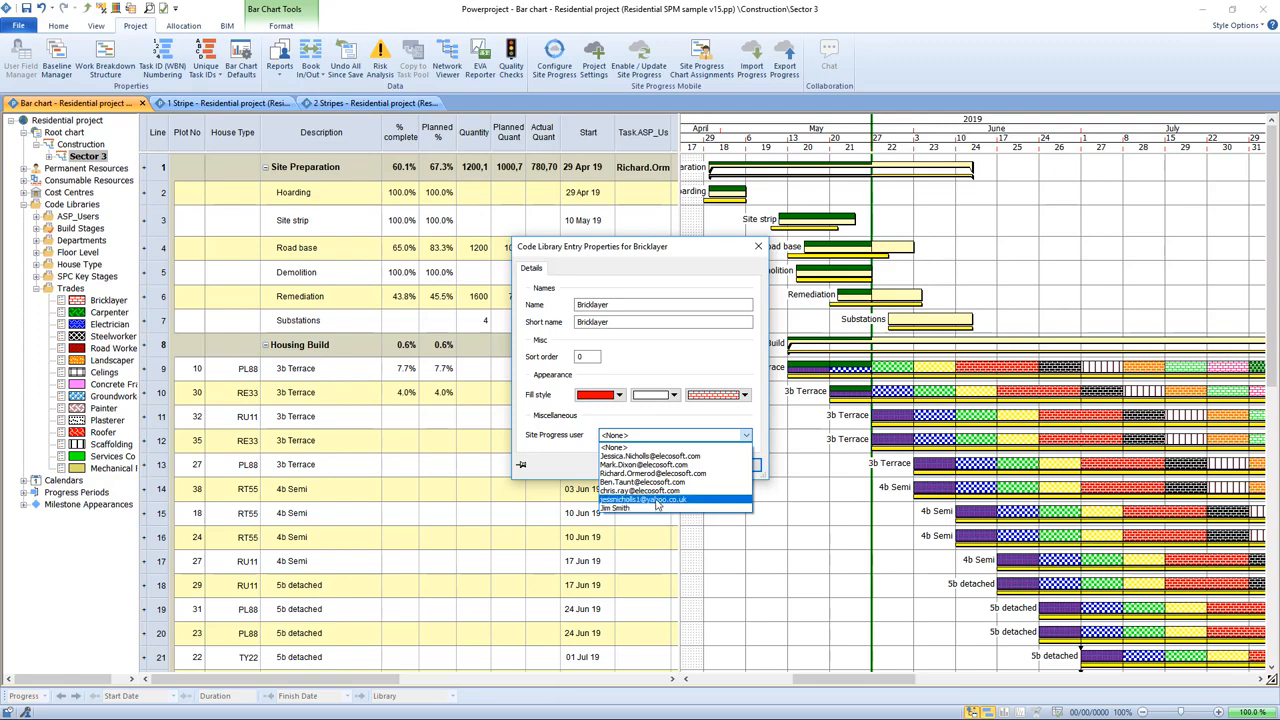
{"action": "left_click", "coordinate": [655, 358]}
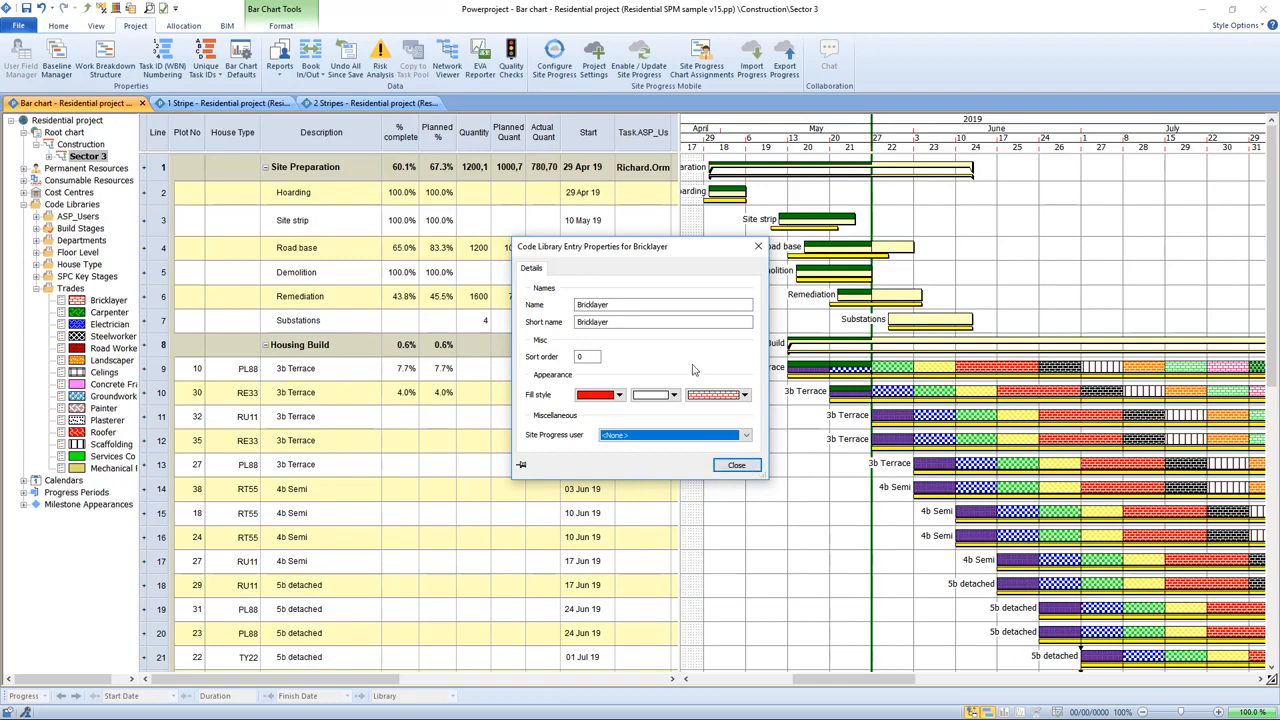
{"action": "left_click", "coordinate": [749, 471]}
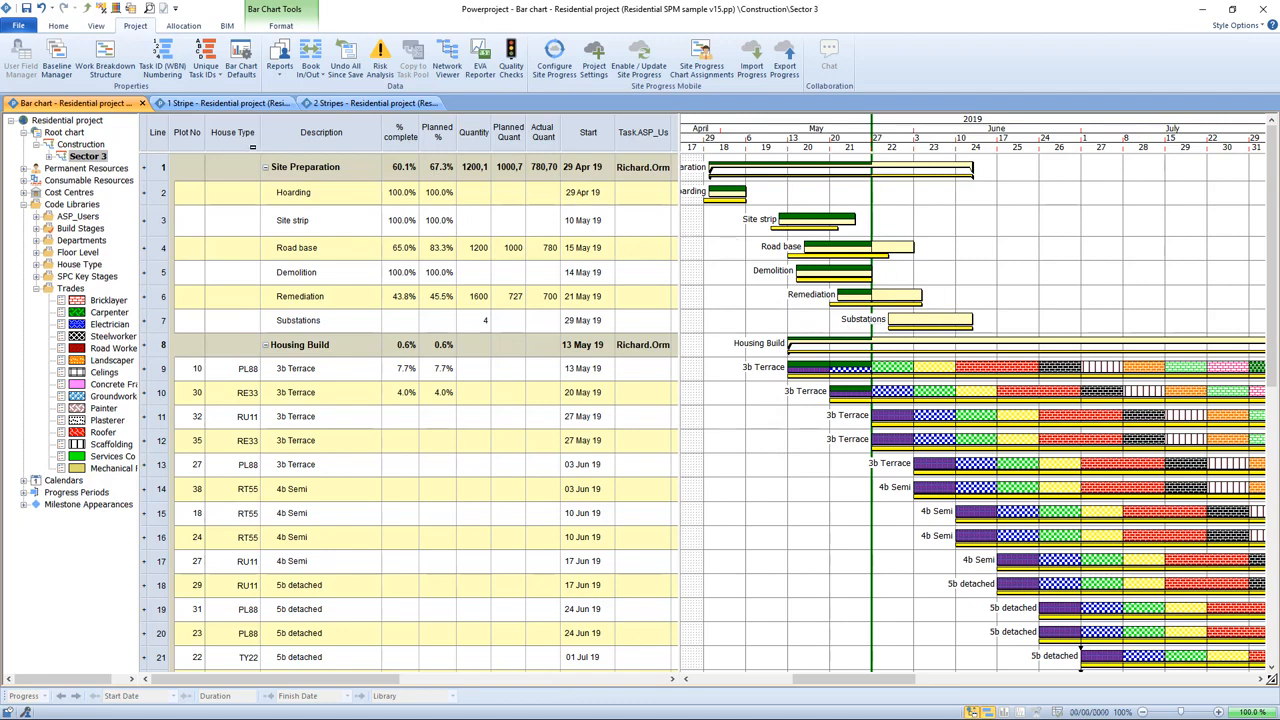
{"action": "left_click", "coordinate": [36, 288]}
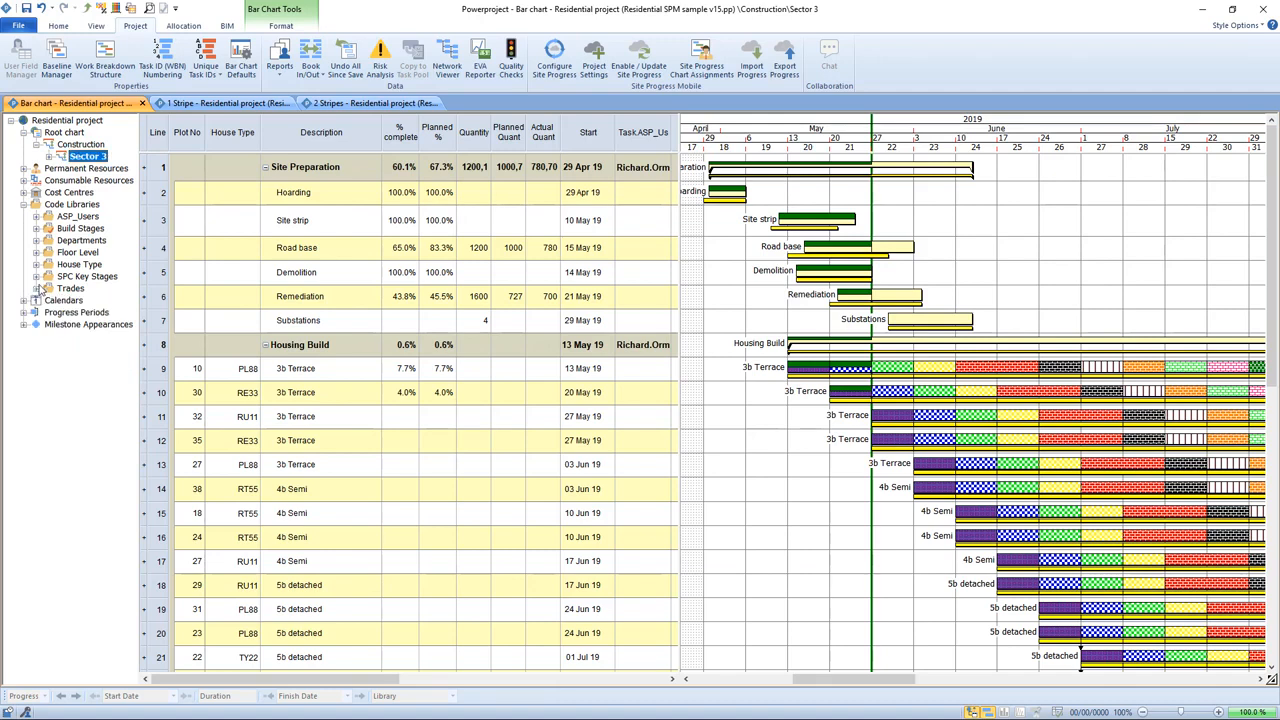
Step: Examine the Export options in the Site Progress Mobile settings, including exporting by resource allocations, then cancel
{"action": "left_click", "coordinate": [24, 168]}
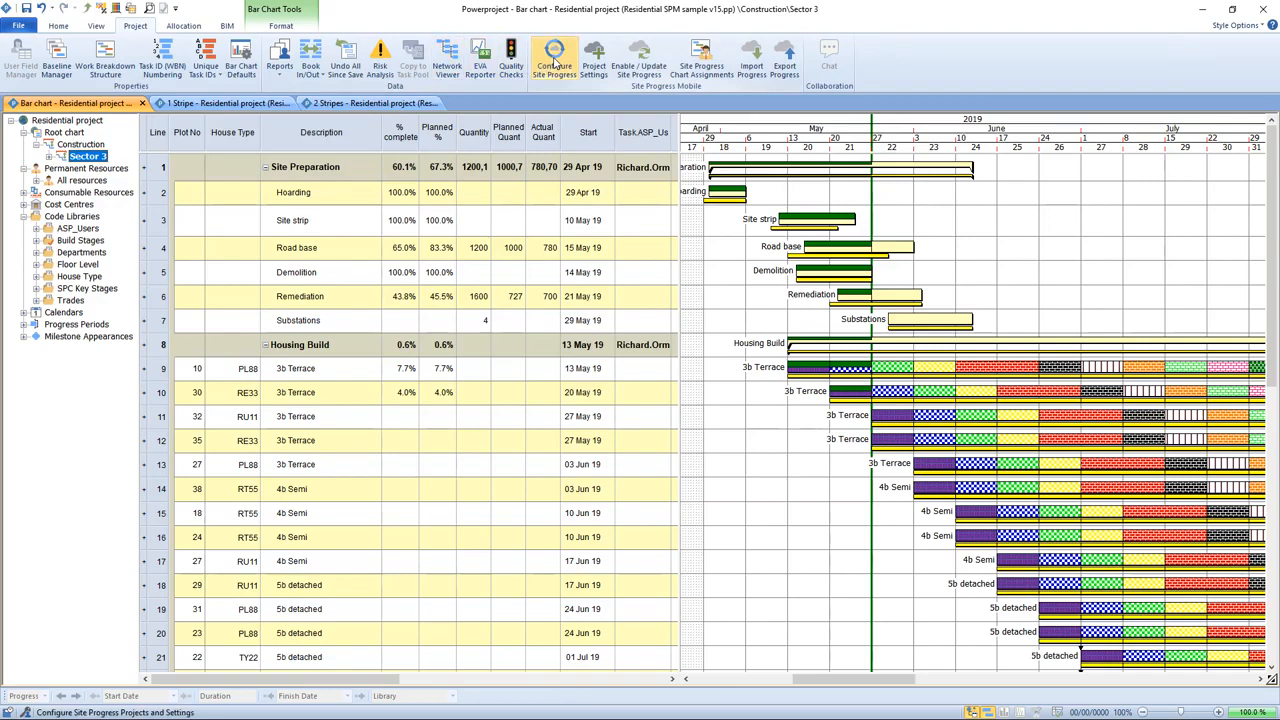
{"action": "left_click", "coordinate": [554, 62]}
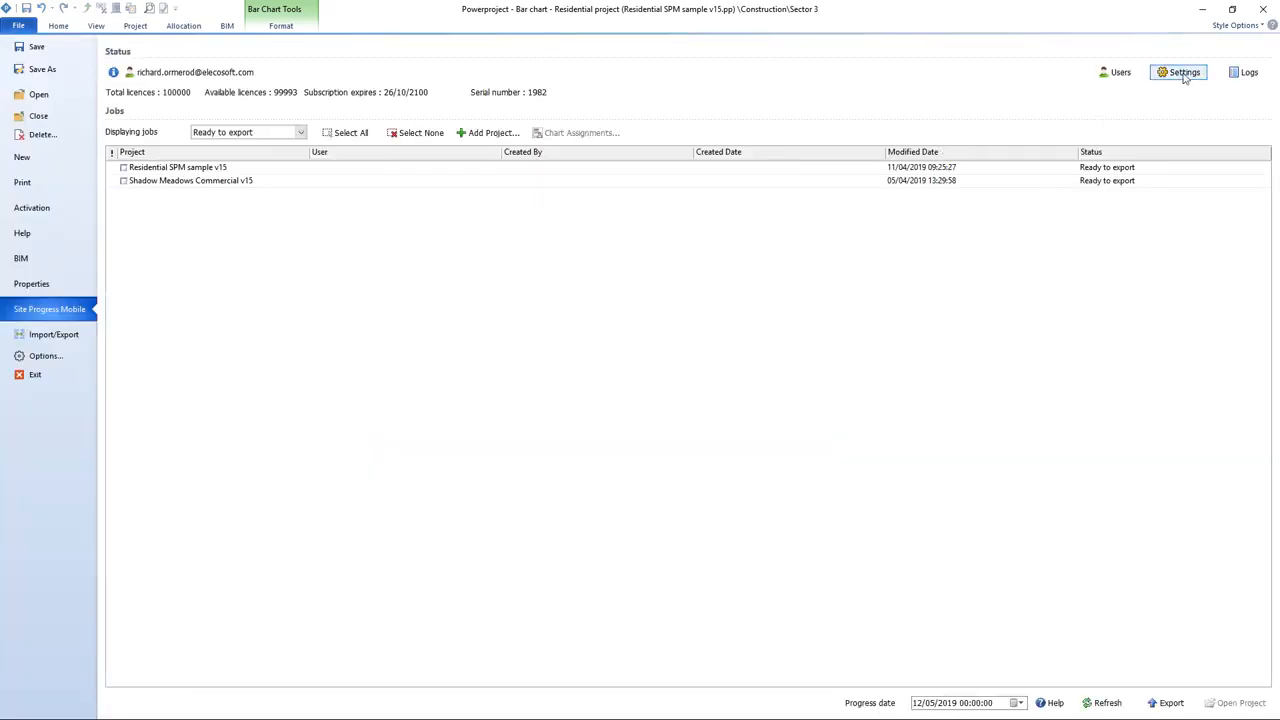
{"action": "left_click", "coordinate": [1182, 73]}
{"action": "left_click", "coordinate": [510, 206]}
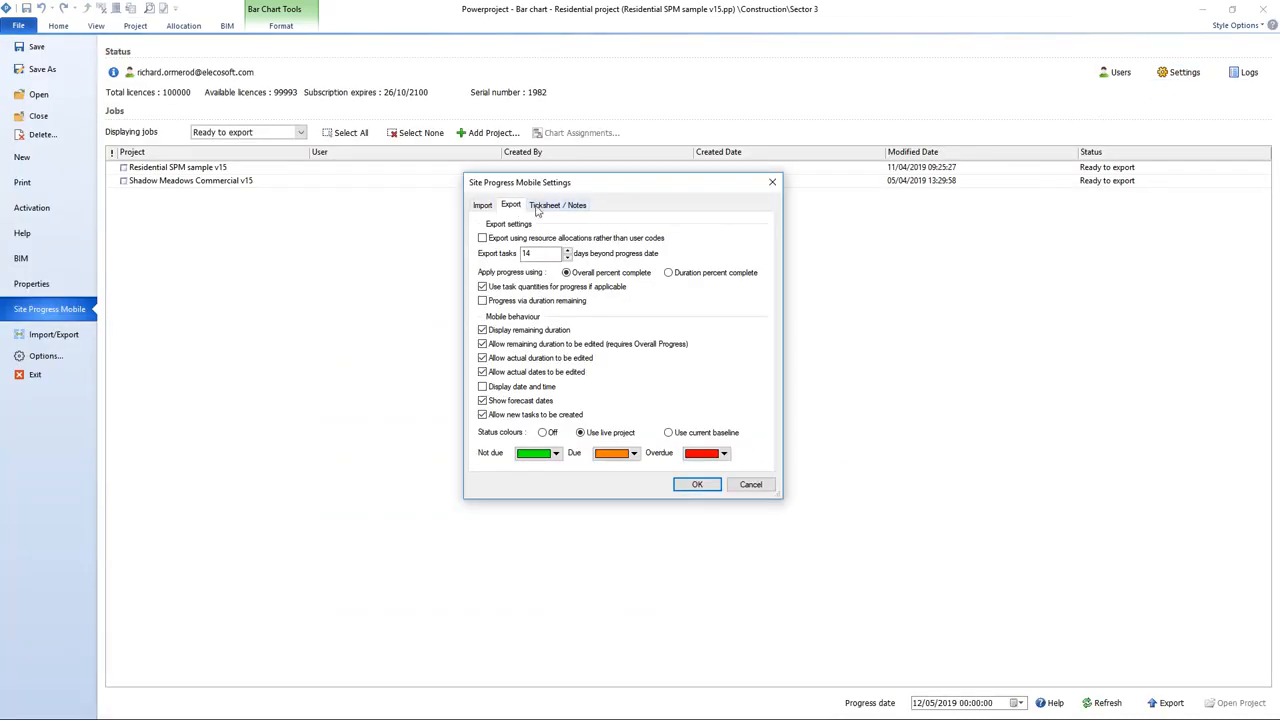
{"action": "left_click", "coordinate": [498, 242]}
{"action": "left_click", "coordinate": [617, 243]}
{"action": "left_click", "coordinate": [750, 485]}
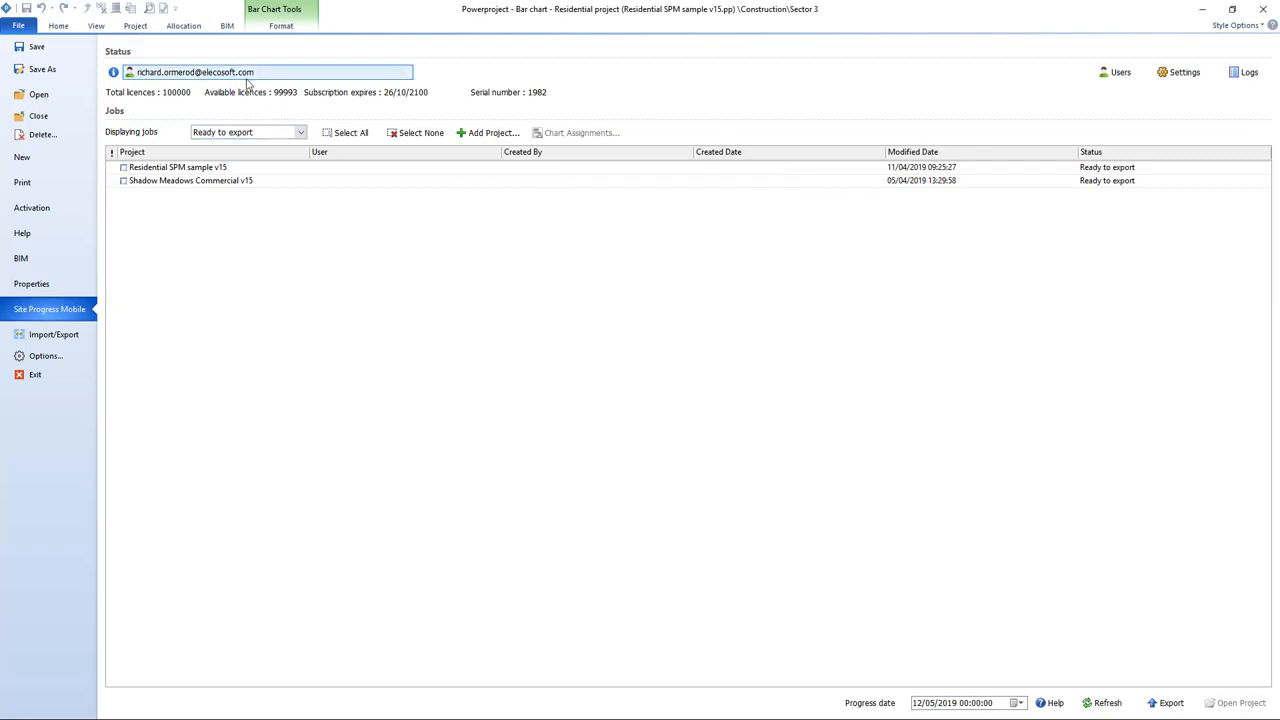
Step: Assign an ASP user as the Site Progress user of the Bricklayers permanent resource
{"action": "left_click", "coordinate": [135, 26]}
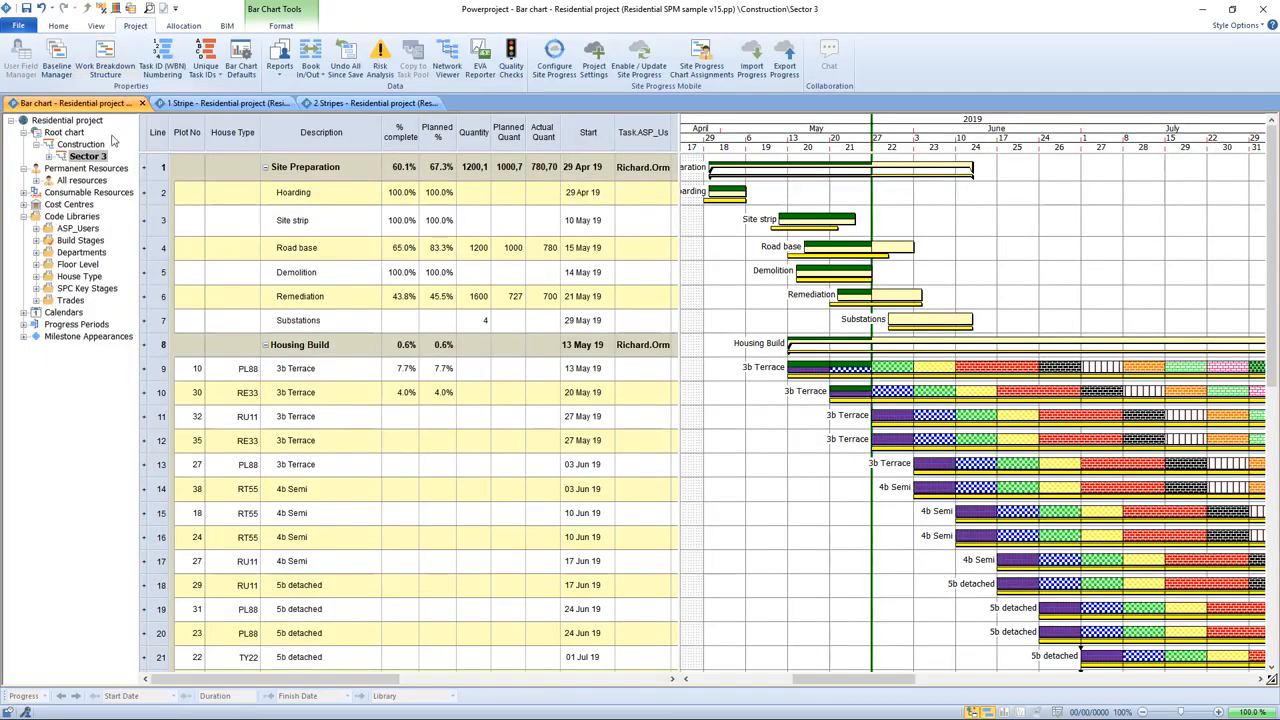
{"action": "left_click", "coordinate": [36, 180]}
{"action": "right_click", "coordinate": [90, 192]}
{"action": "left_click", "coordinate": [175, 343]}
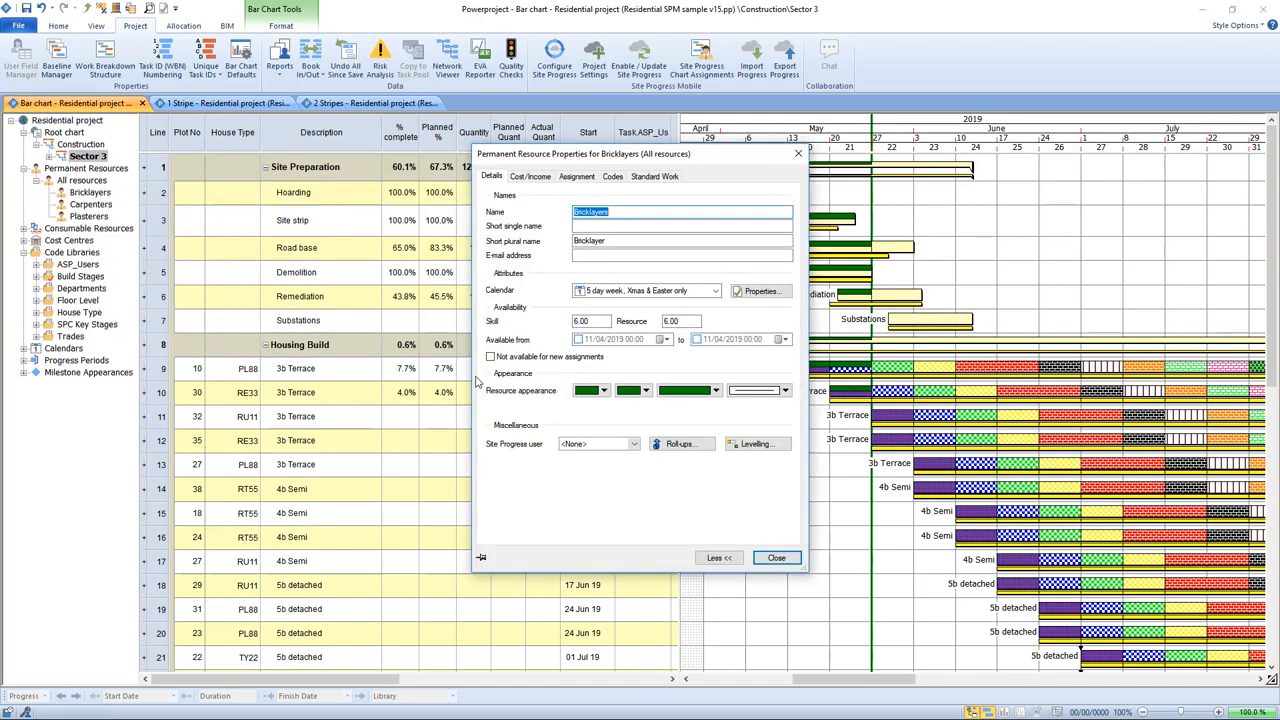
{"action": "left_click", "coordinate": [633, 444]}
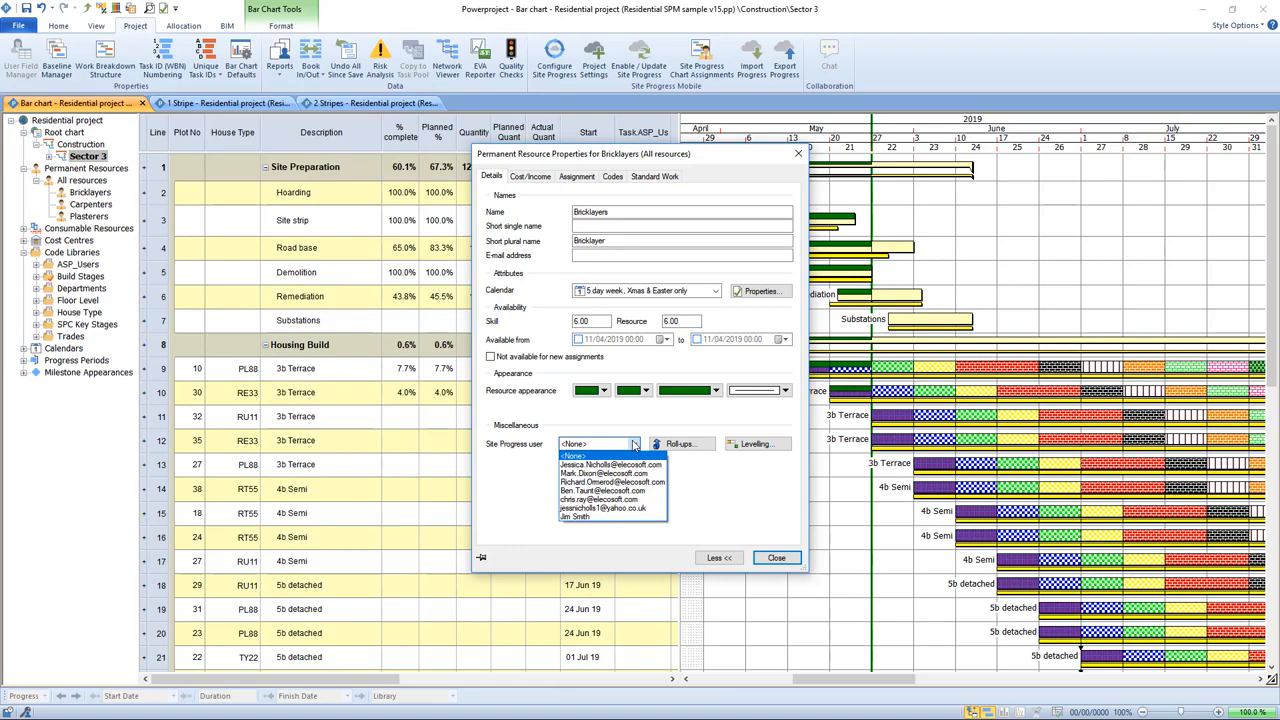
{"action": "left_click", "coordinate": [712, 490]}
{"action": "left_click", "coordinate": [778, 559]}
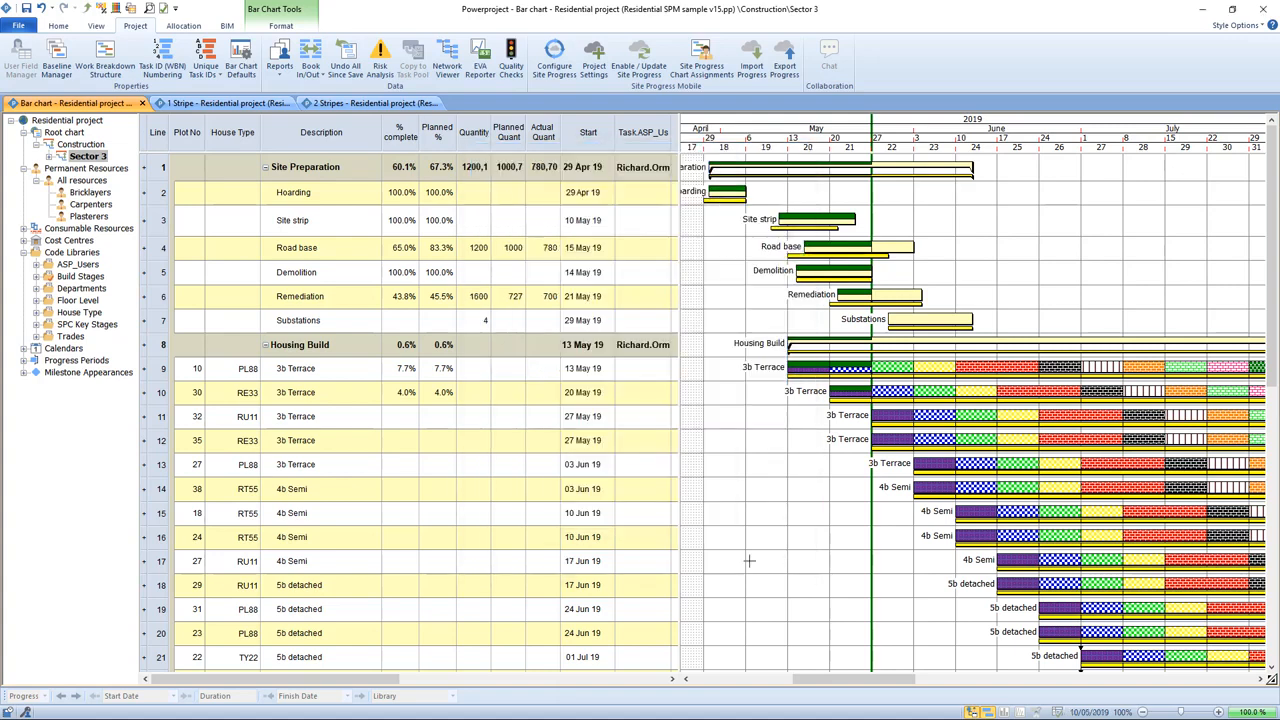
Step: Remove the Task.ASP_Users column from the task table and review the Site Progress Mobile chart assignments
{"action": "left_click_drag", "start_coordinate": [686, 148], "coordinate": [615, 143]}
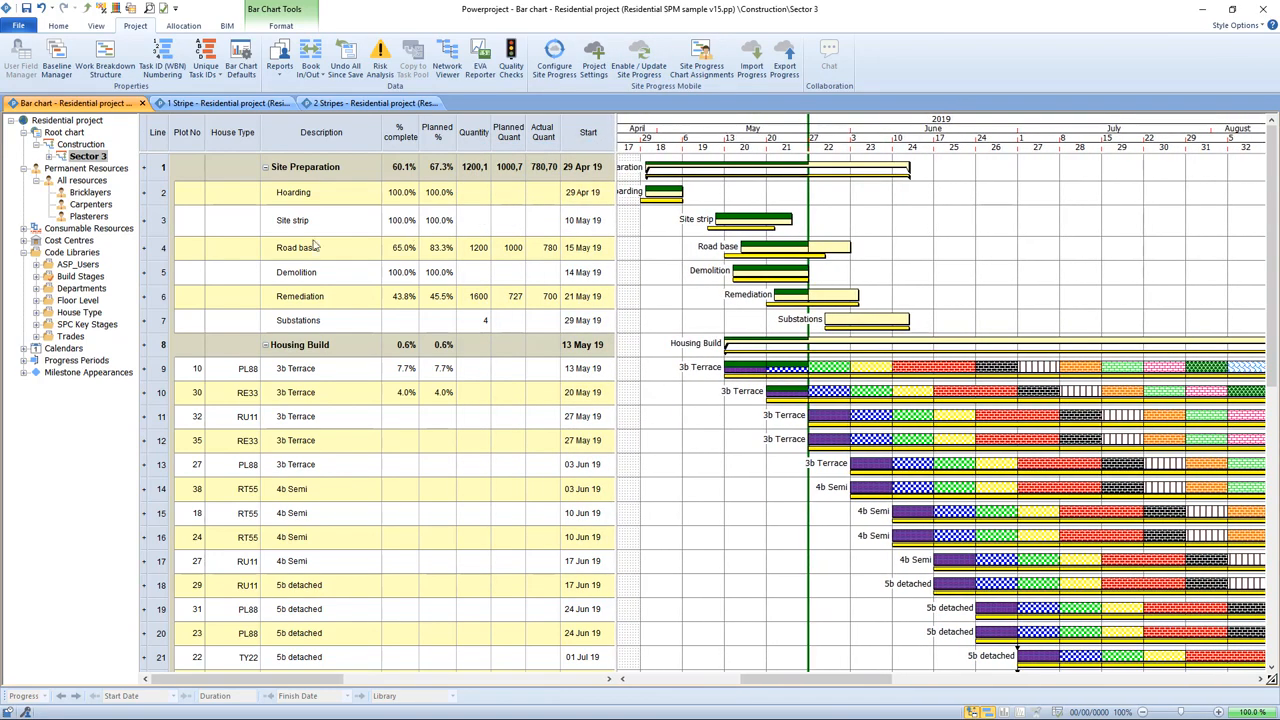
{"action": "left_click", "coordinate": [90, 266]}
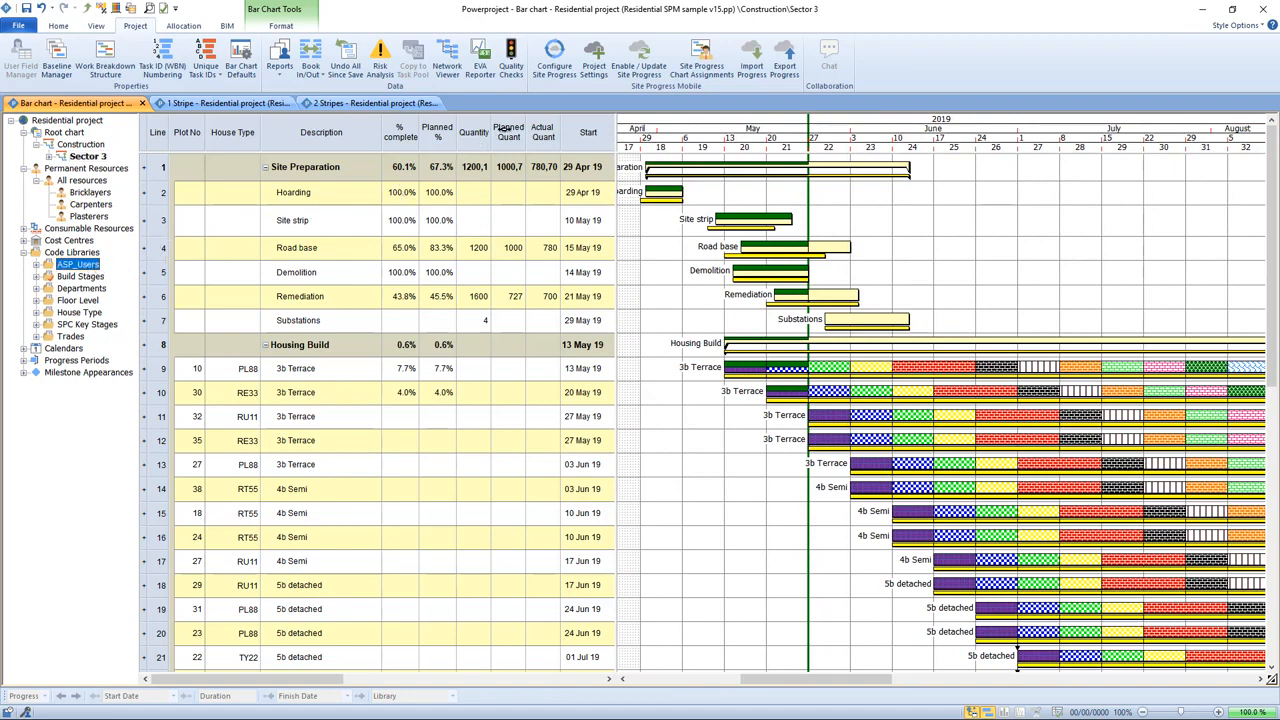
{"action": "left_click", "coordinate": [703, 63]}
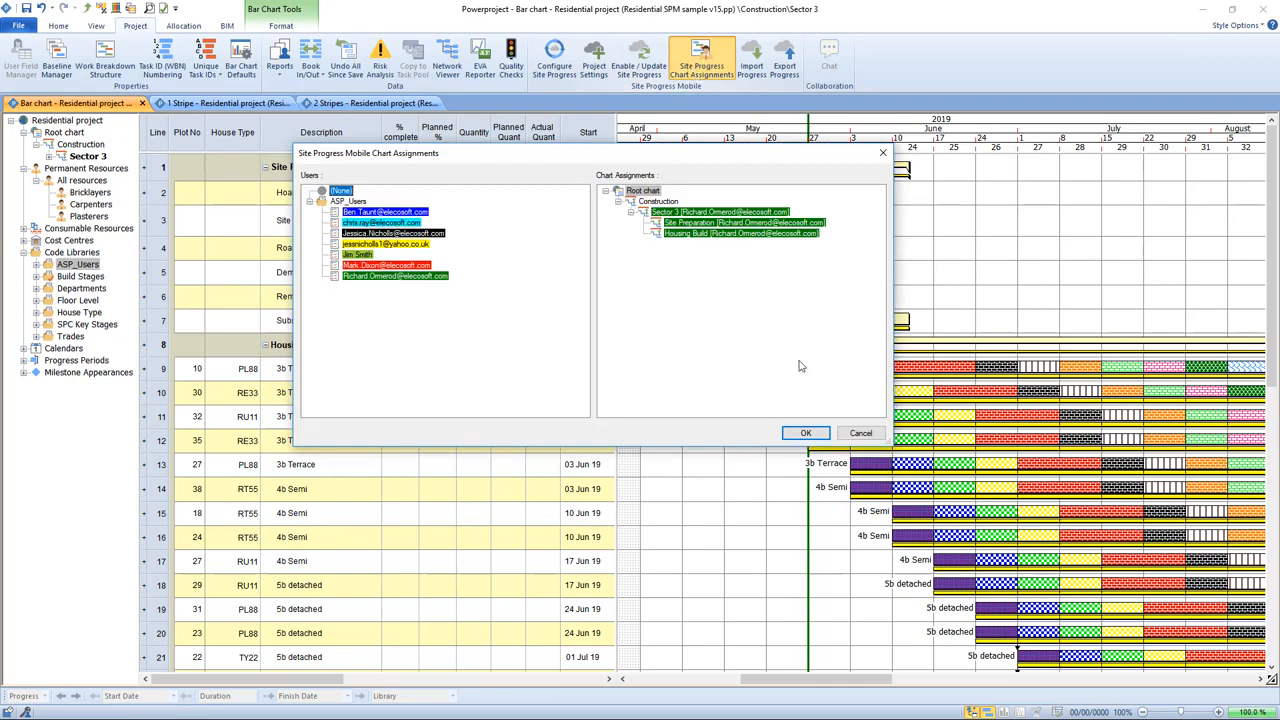
{"action": "left_click", "coordinate": [859, 433]}
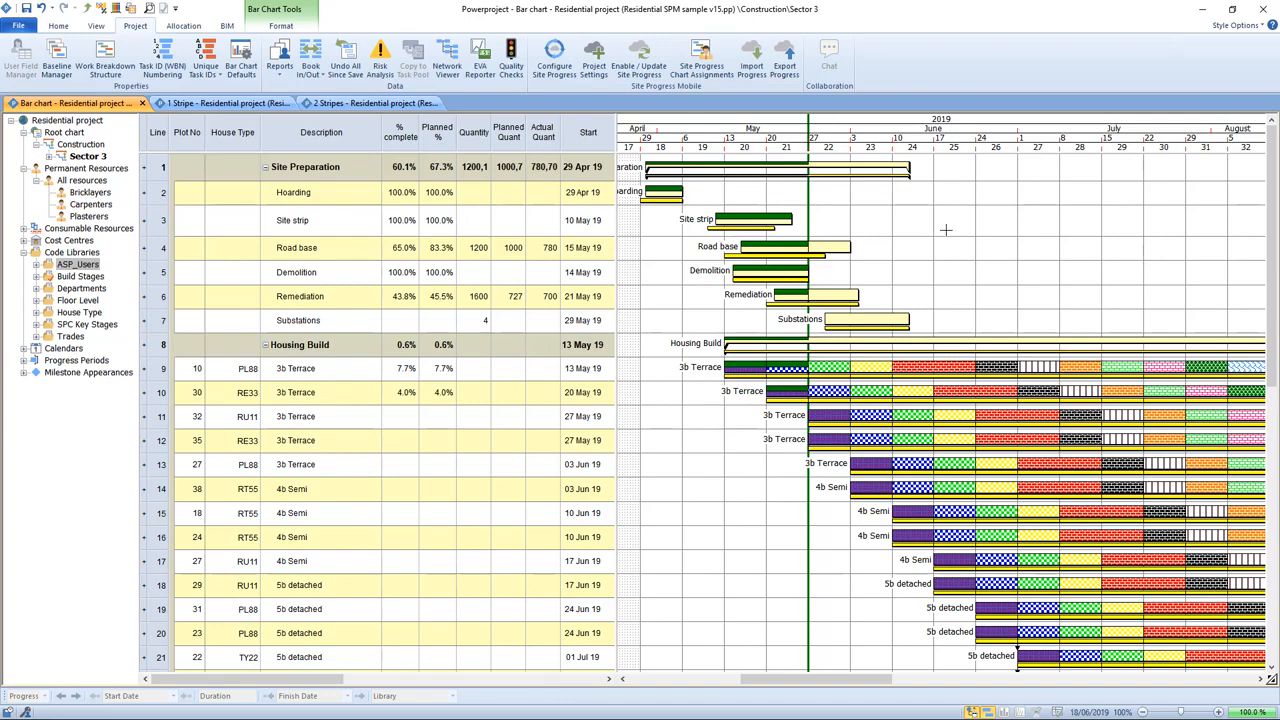
Step: Review the Site Progress Login choices in the project's progress options, leaving Email Address selected, and close the options
{"action": "left_click", "coordinate": [18, 26]}
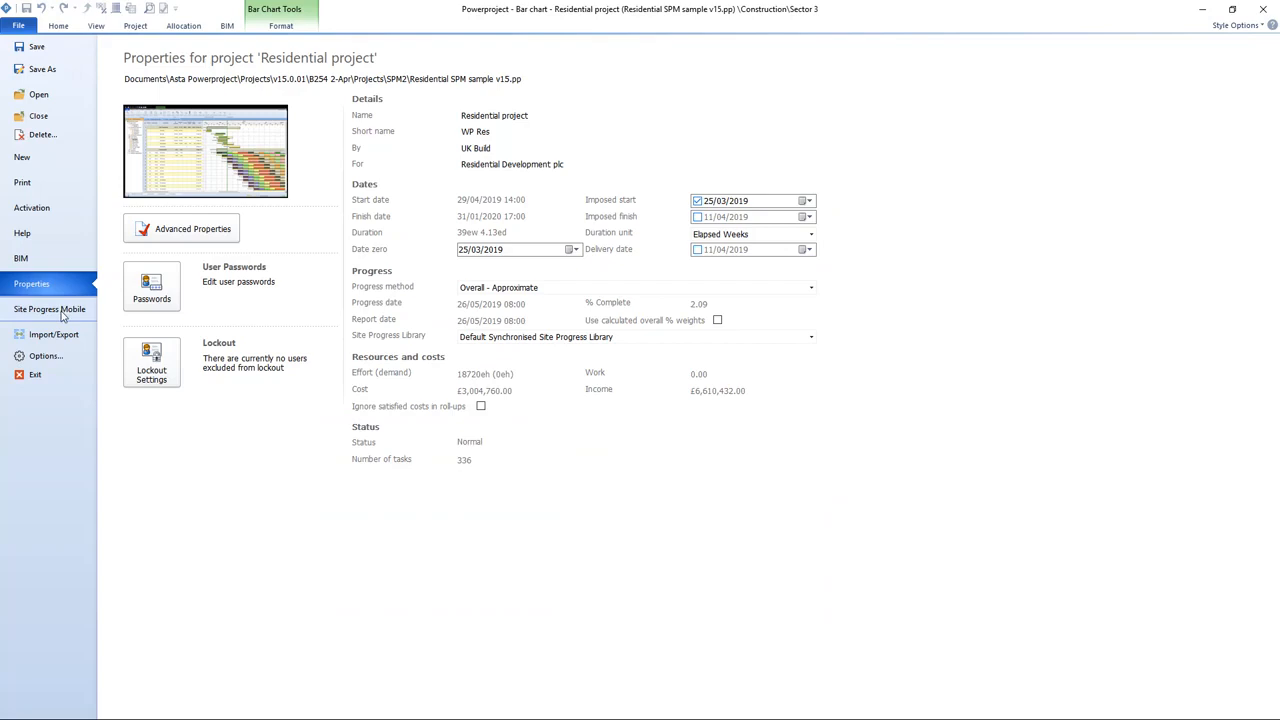
{"action": "left_click", "coordinate": [58, 362]}
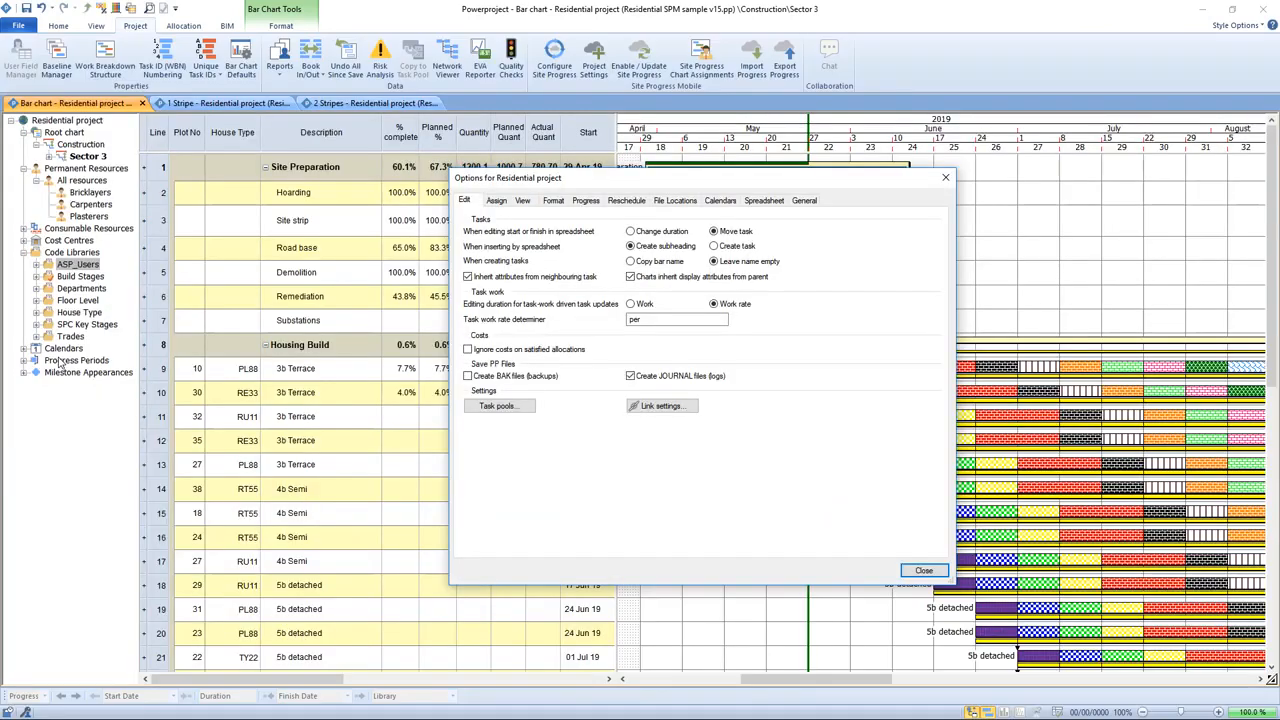
{"action": "left_click", "coordinate": [584, 201]}
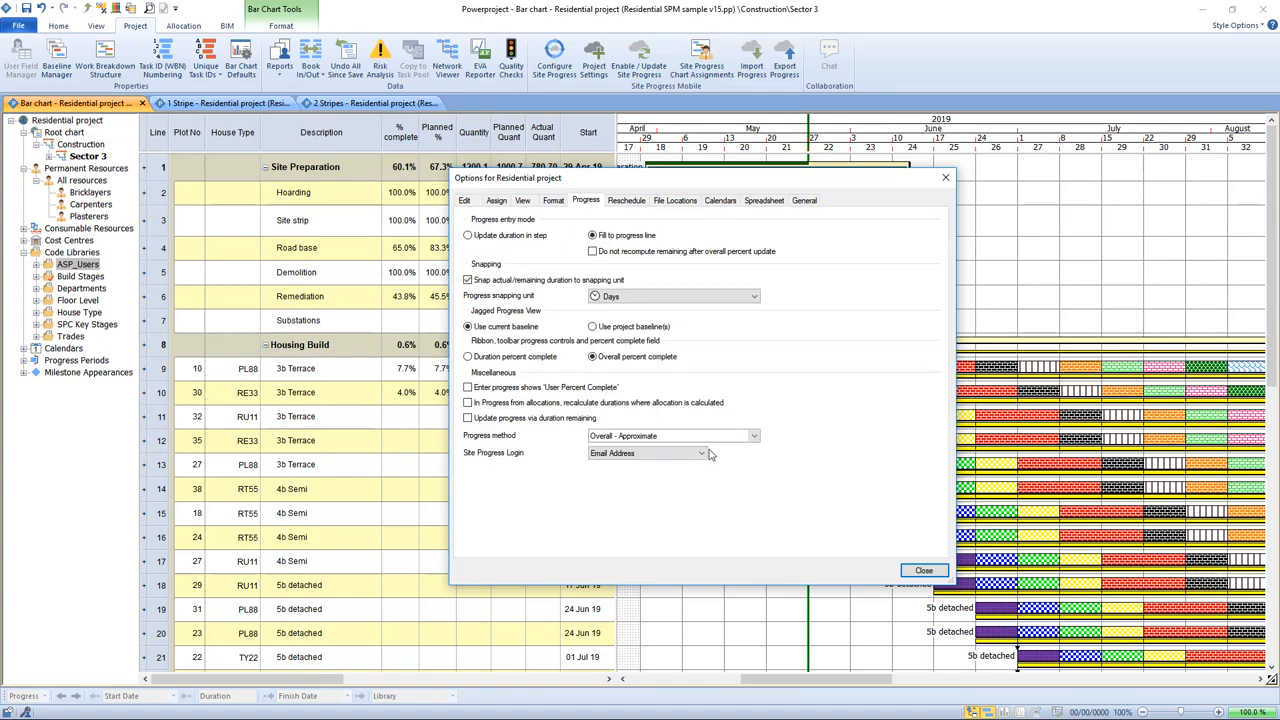
{"action": "left_click", "coordinate": [703, 454]}
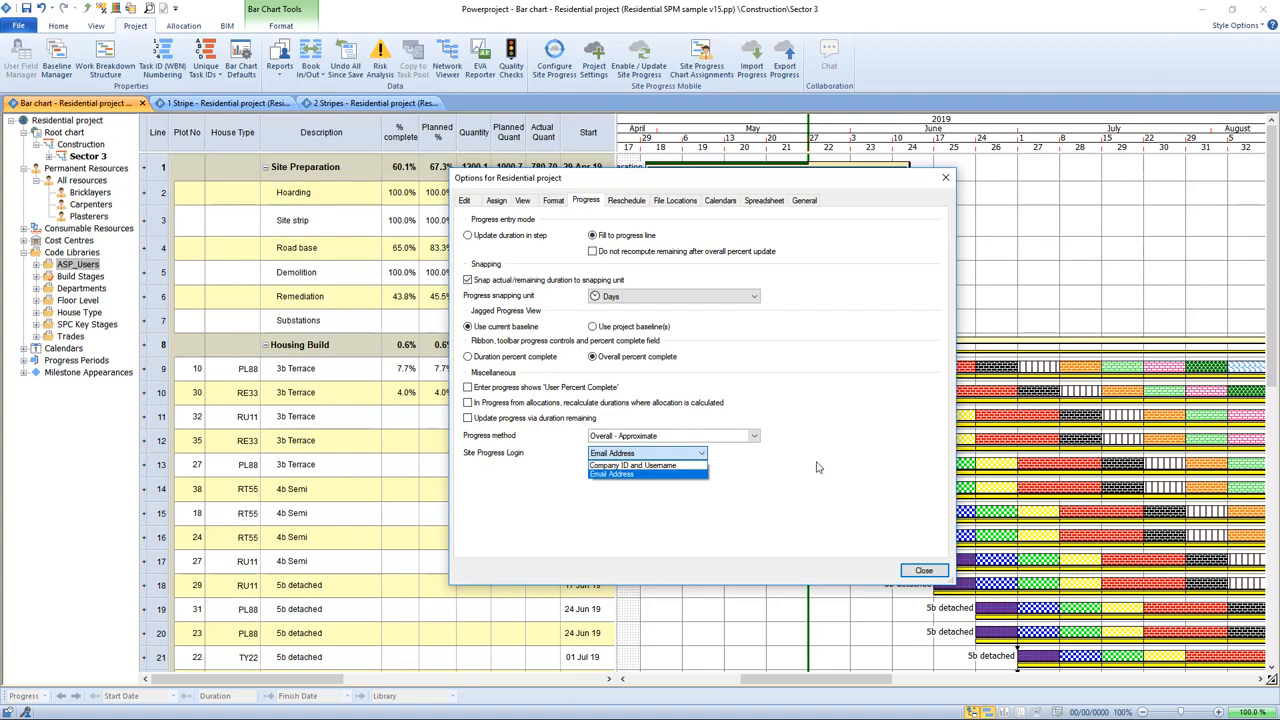
{"action": "left_click", "coordinate": [689, 466]}
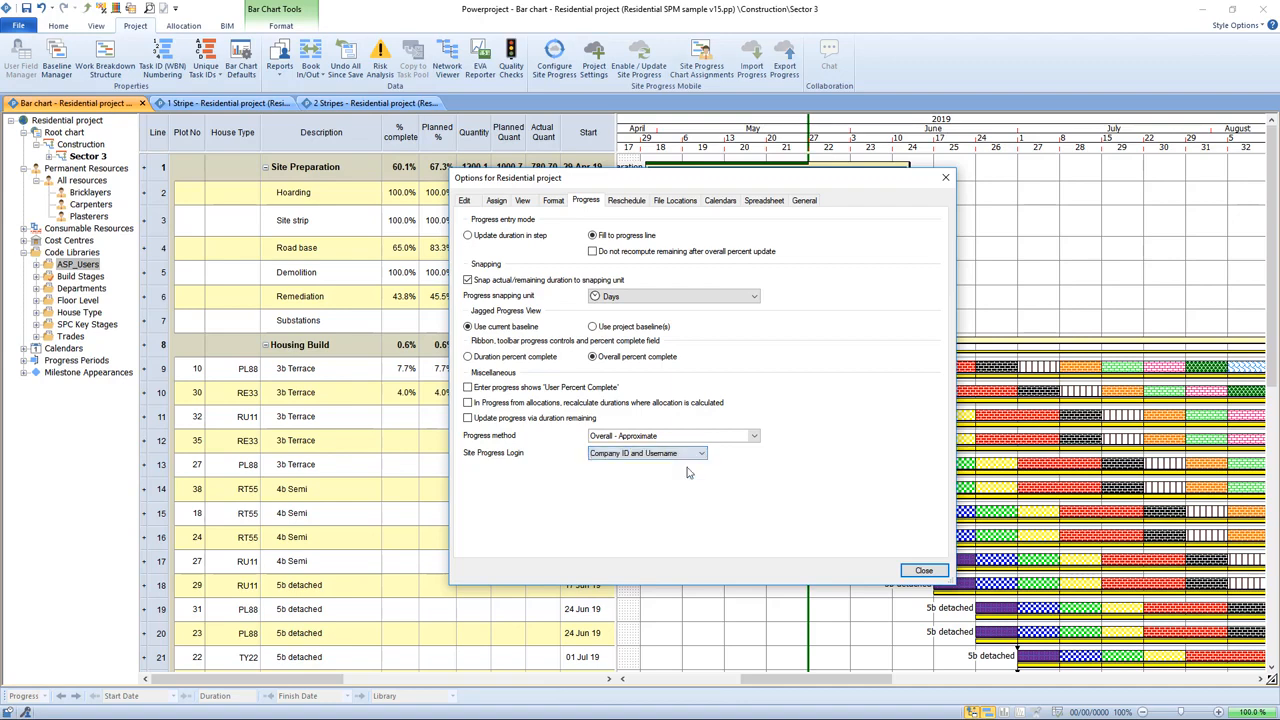
{"action": "left_click", "coordinate": [640, 455]}
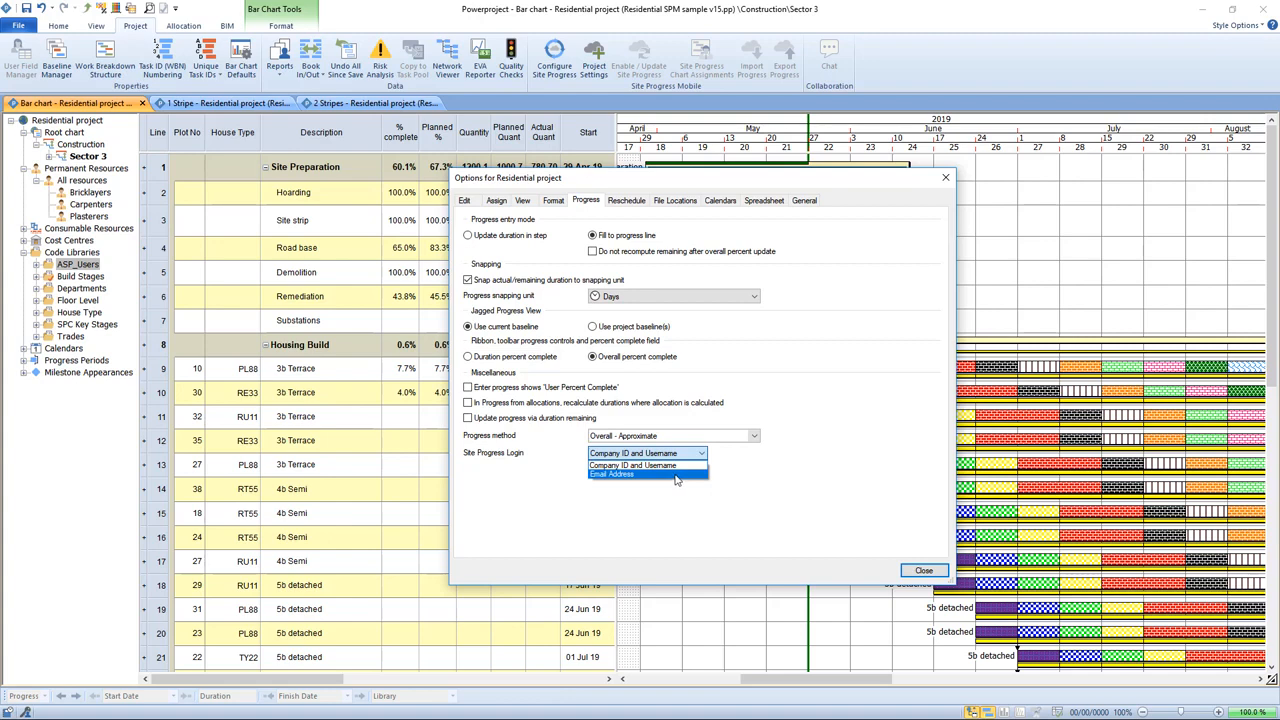
{"action": "left_click", "coordinate": [677, 478]}
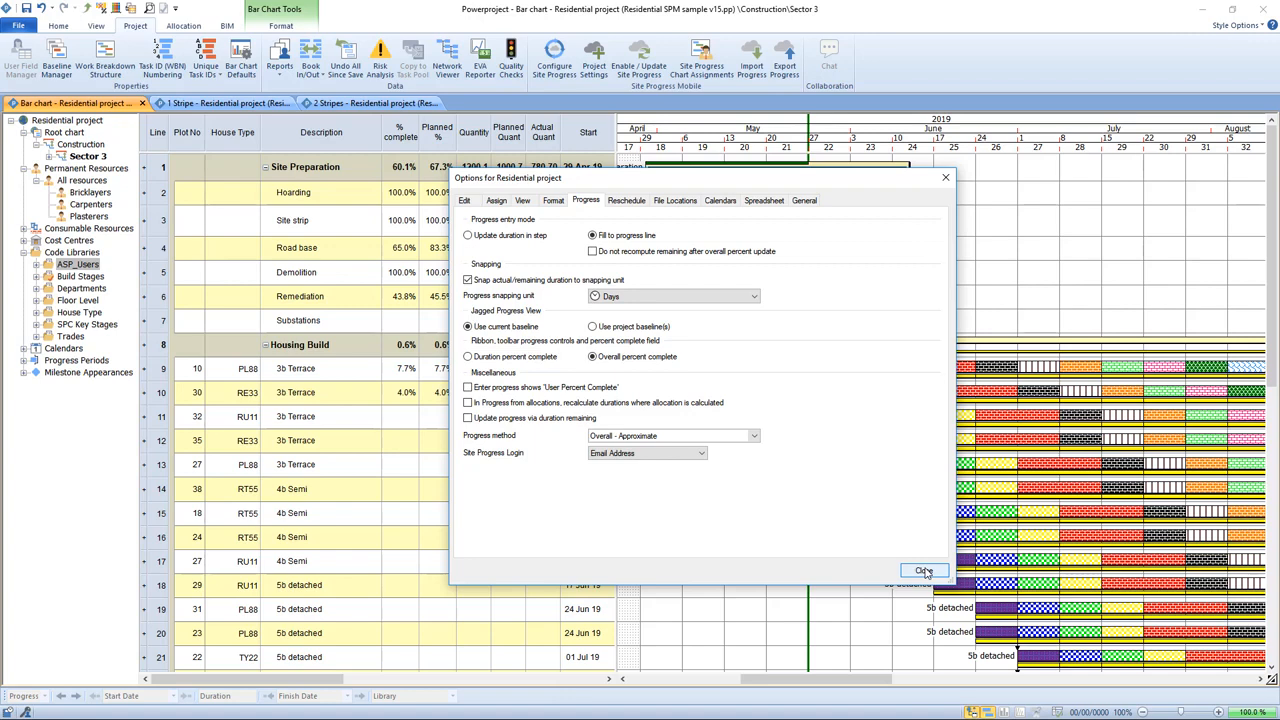
{"action": "left_click", "coordinate": [702, 454]}
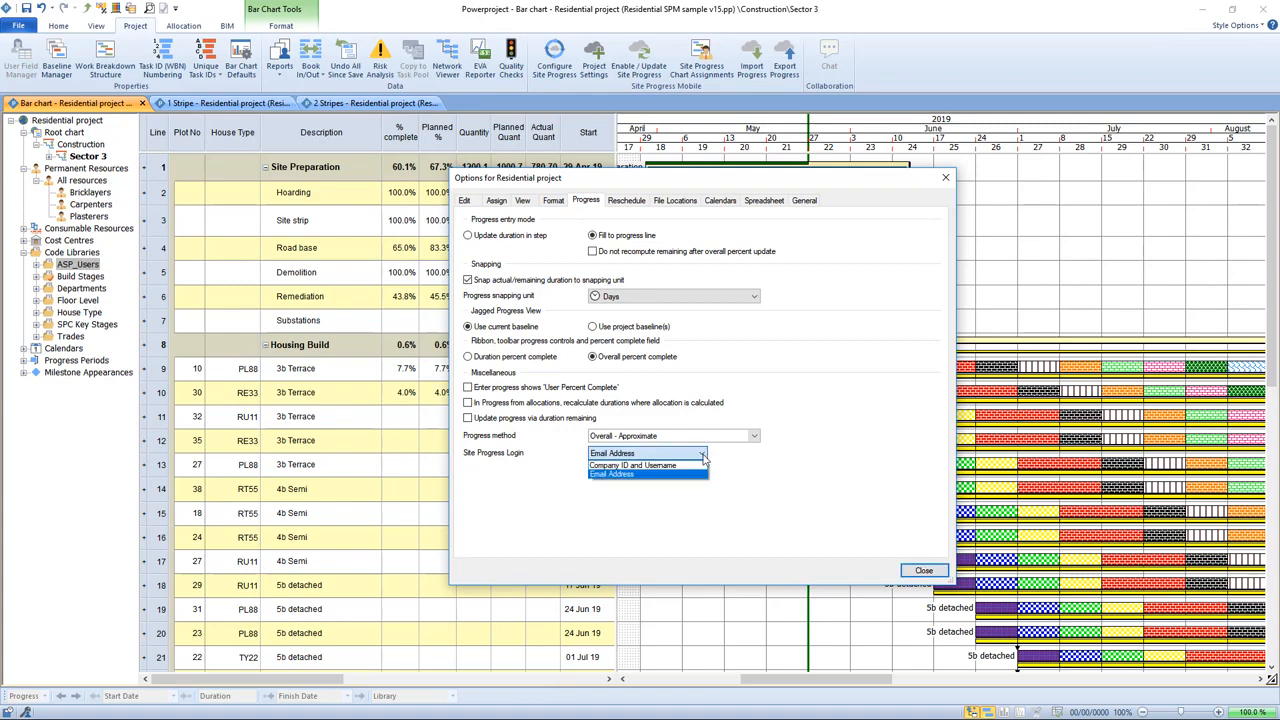
{"action": "left_click", "coordinate": [704, 456]}
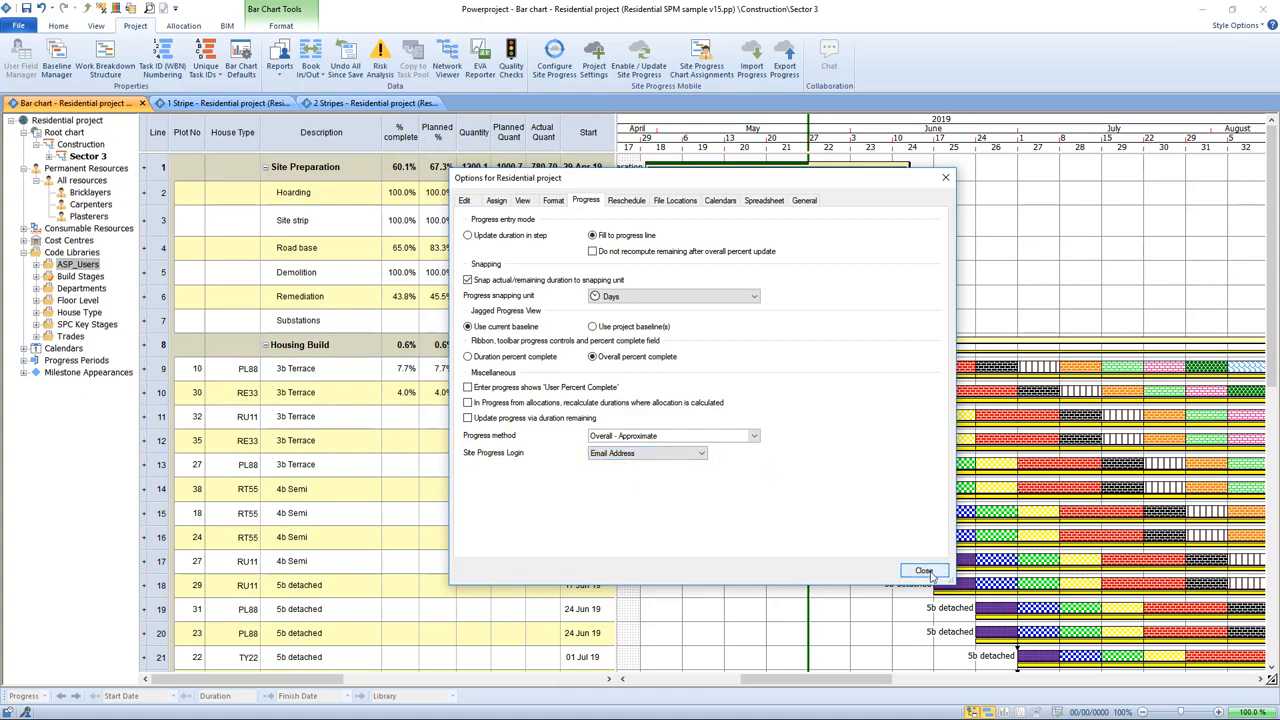
{"action": "left_click", "coordinate": [924, 572]}
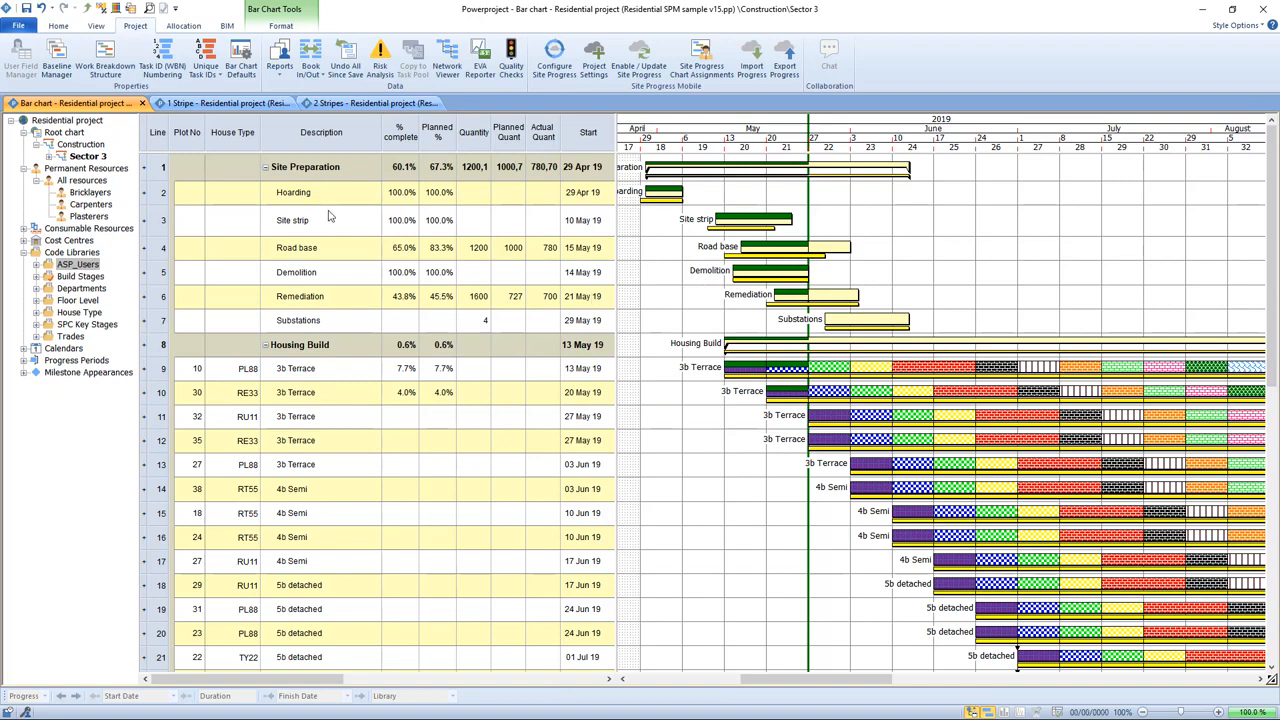
Step: Start exporting progress for one selected user with a progress date of 12/05/2019, then cancel the export
{"action": "left_click", "coordinate": [788, 66]}
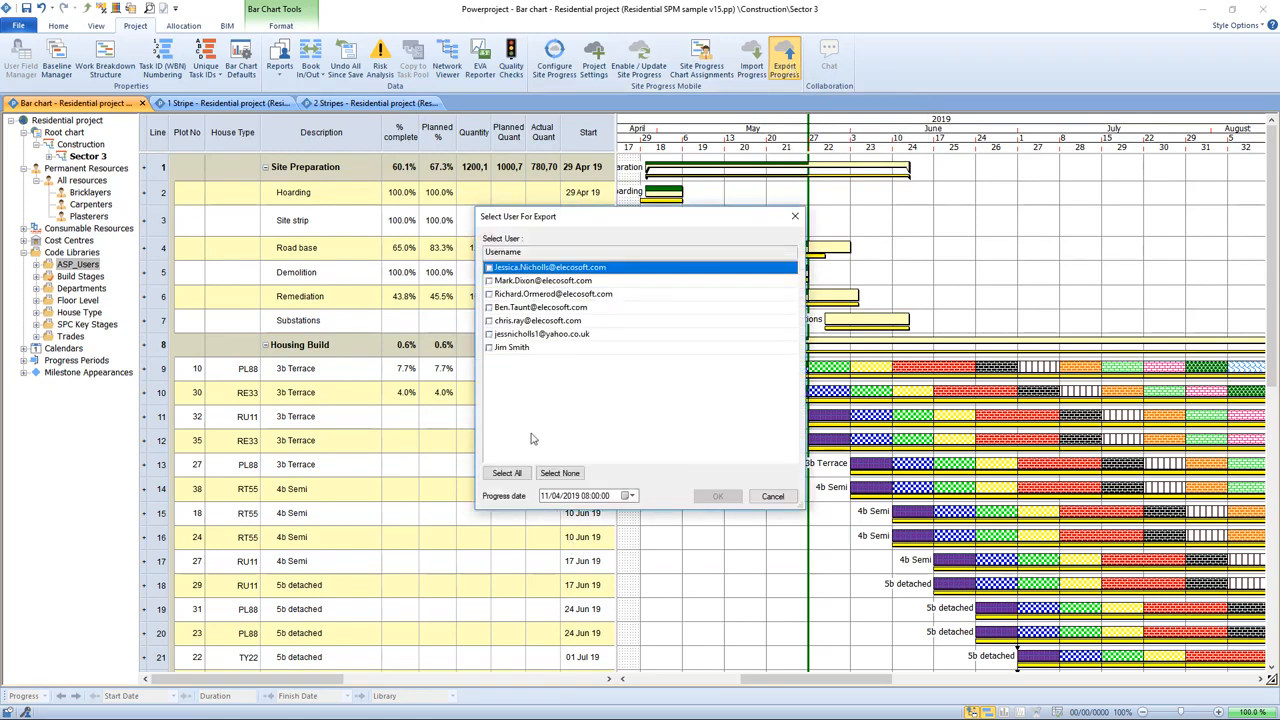
{"action": "left_click", "coordinate": [489, 294]}
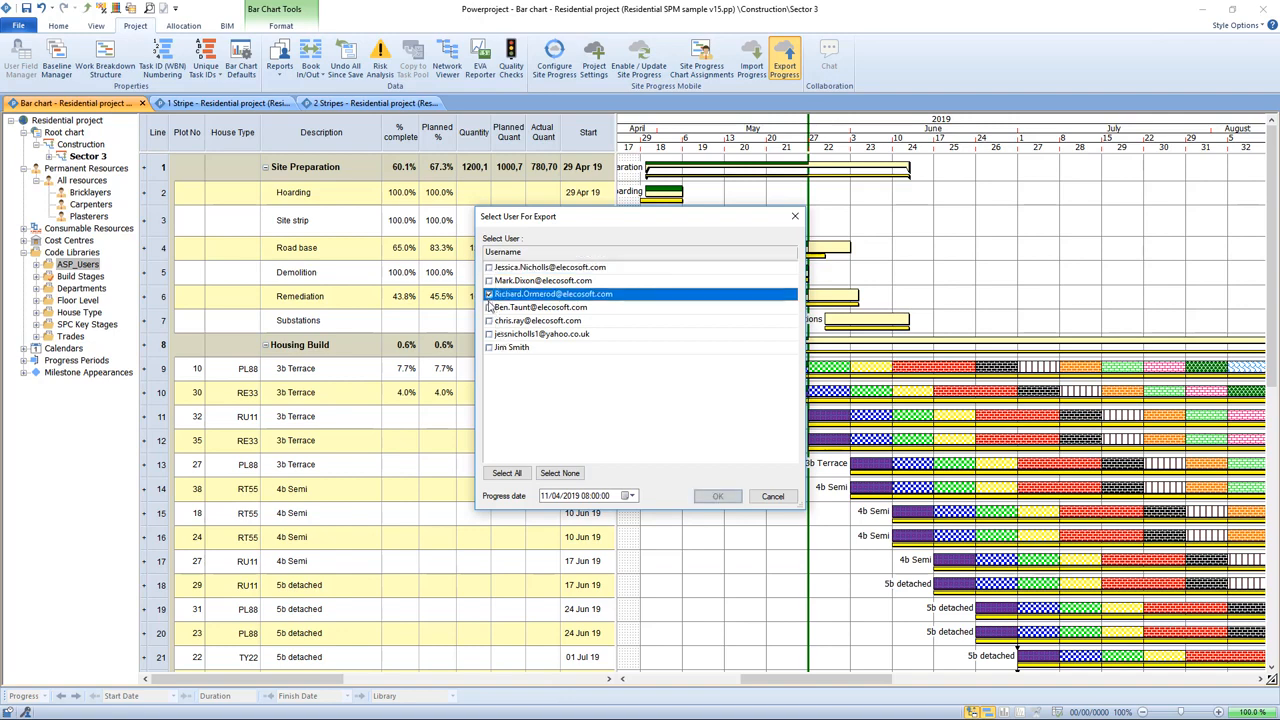
{"action": "left_click", "coordinate": [633, 497]}
{"action": "left_click", "coordinate": [632, 514]}
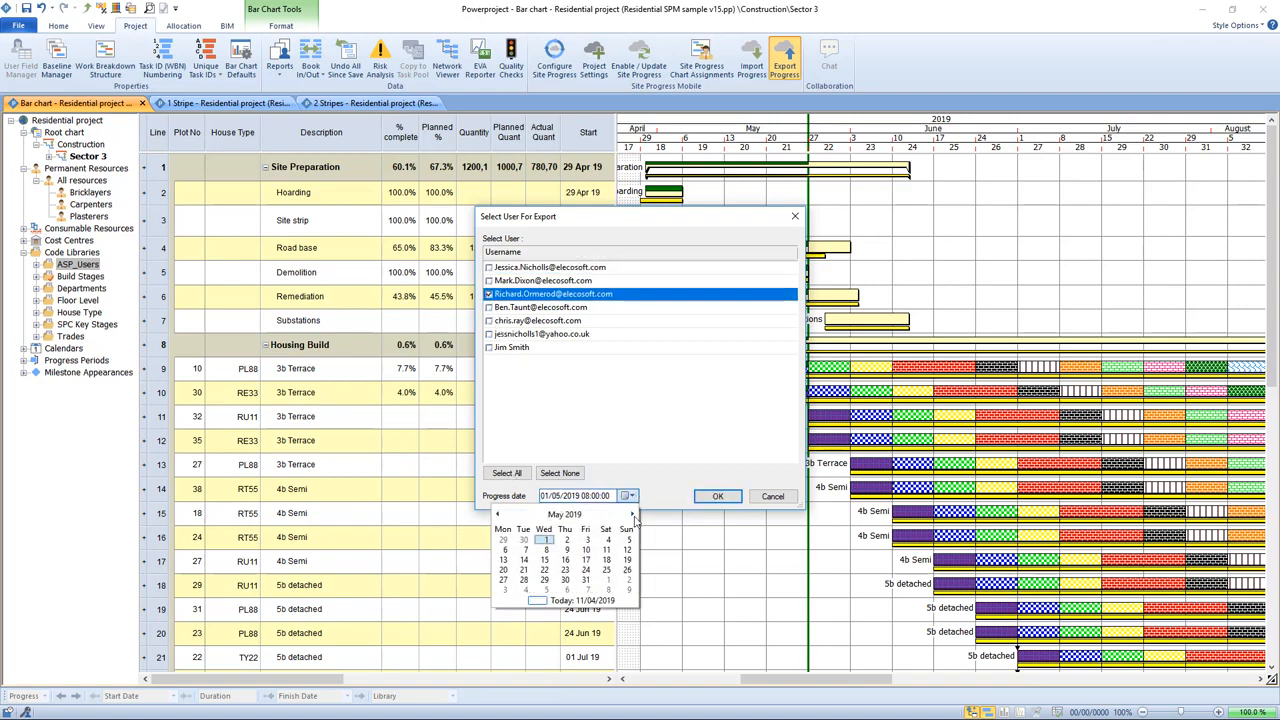
{"action": "left_click", "coordinate": [628, 550]}
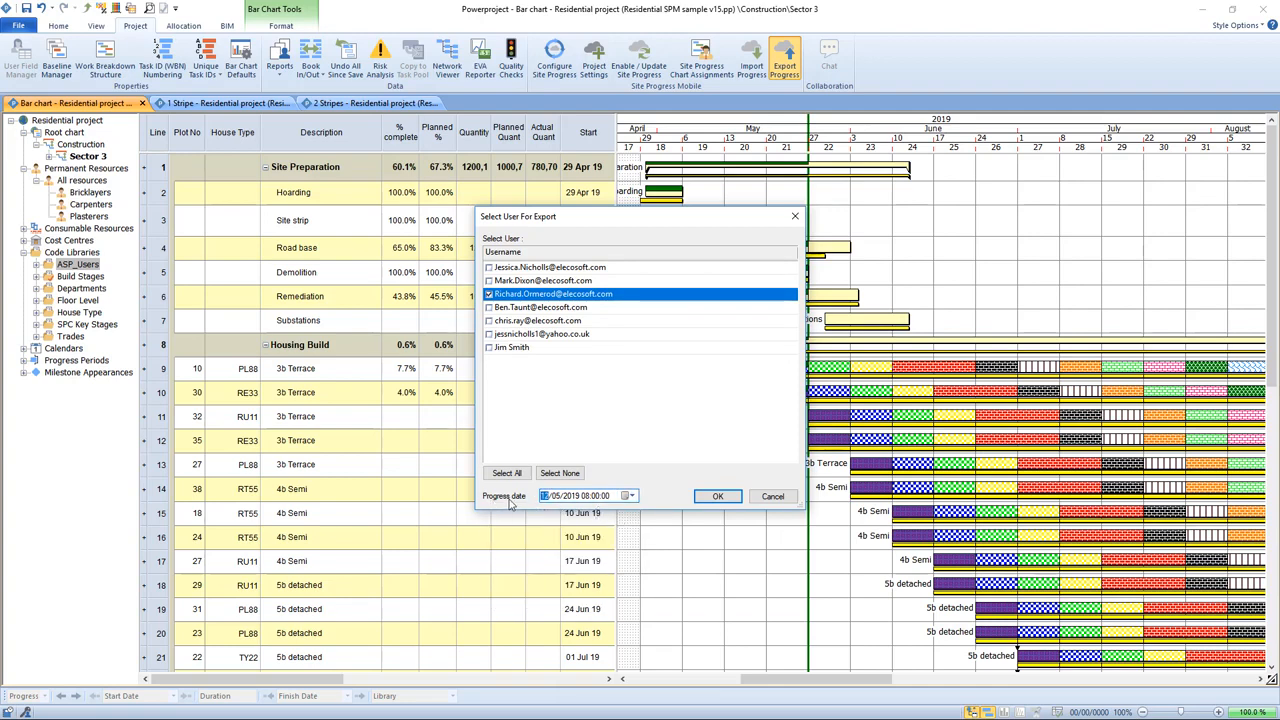
{"action": "left_click", "coordinate": [762, 500]}
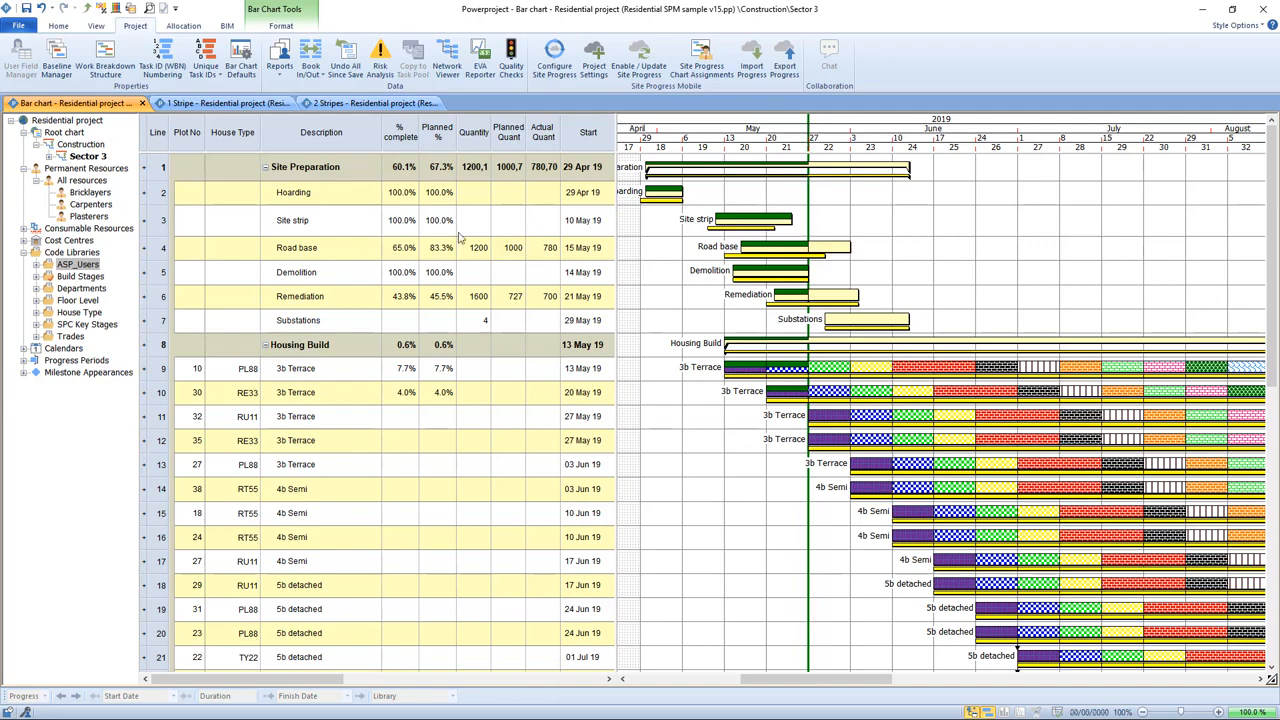
Step: Switch to the 1 Stripe chart and examine which task bars fall within the highlighted progress period
{"action": "left_click", "coordinate": [206, 104]}
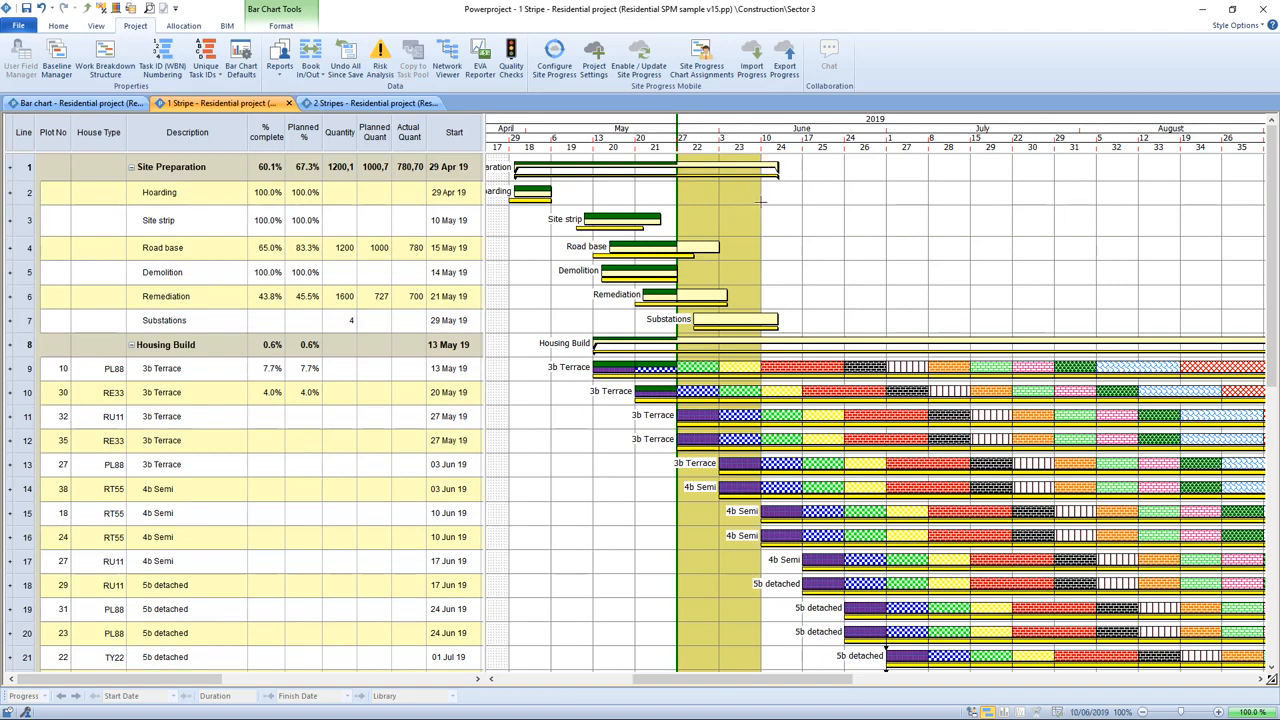
{"action": "left_click", "coordinate": [703, 247]}
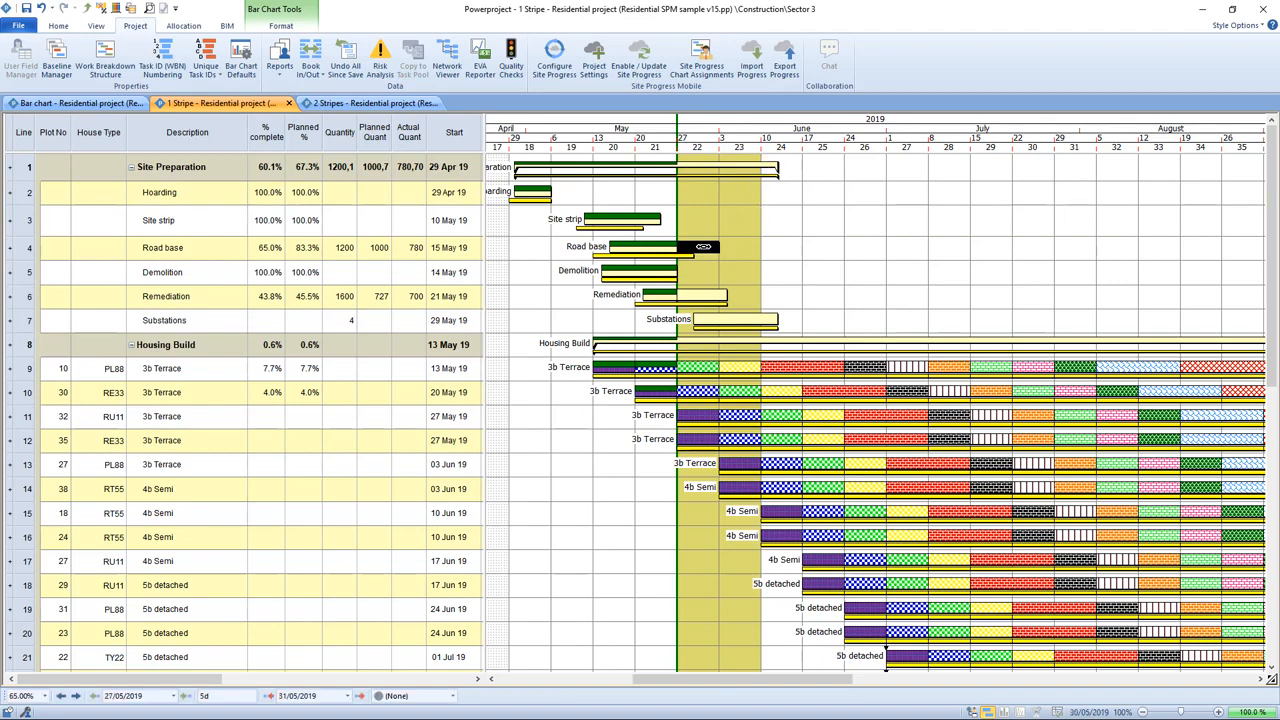
{"action": "left_click", "coordinate": [703, 293]}
{"action": "left_click", "coordinate": [730, 319]}
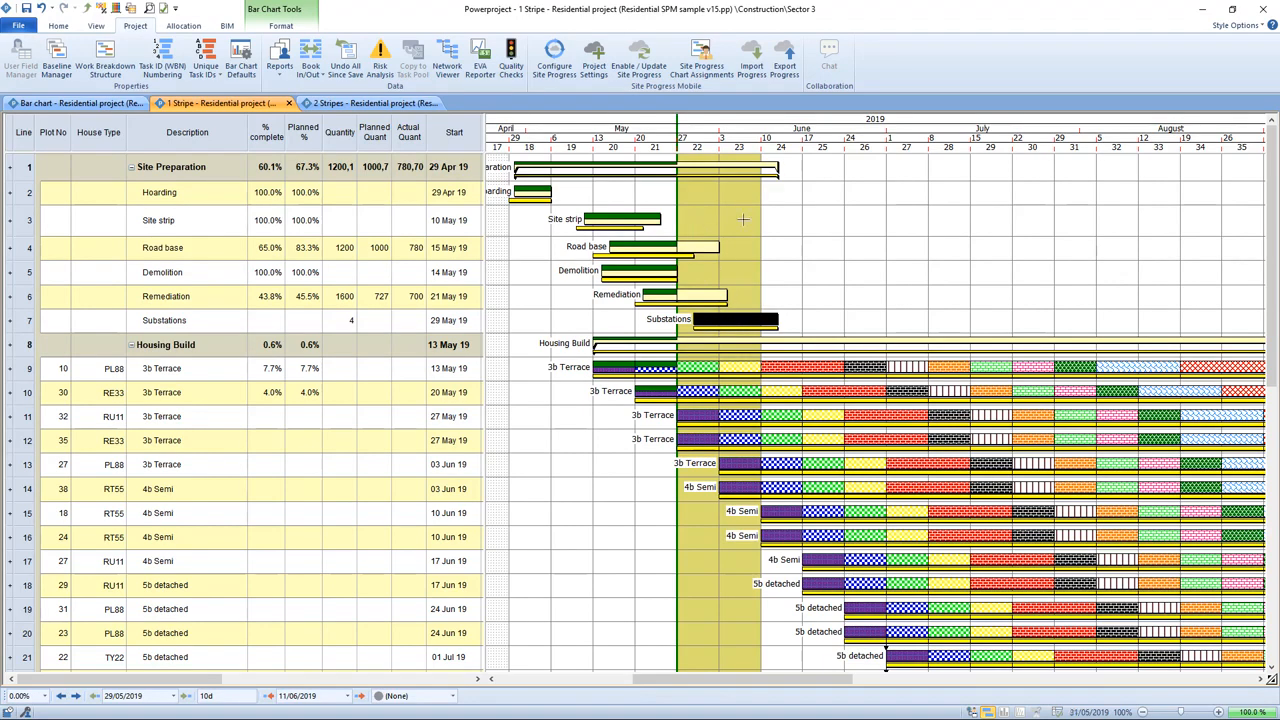
{"action": "left_click", "coordinate": [786, 221]}
{"action": "left_click", "coordinate": [634, 217]}
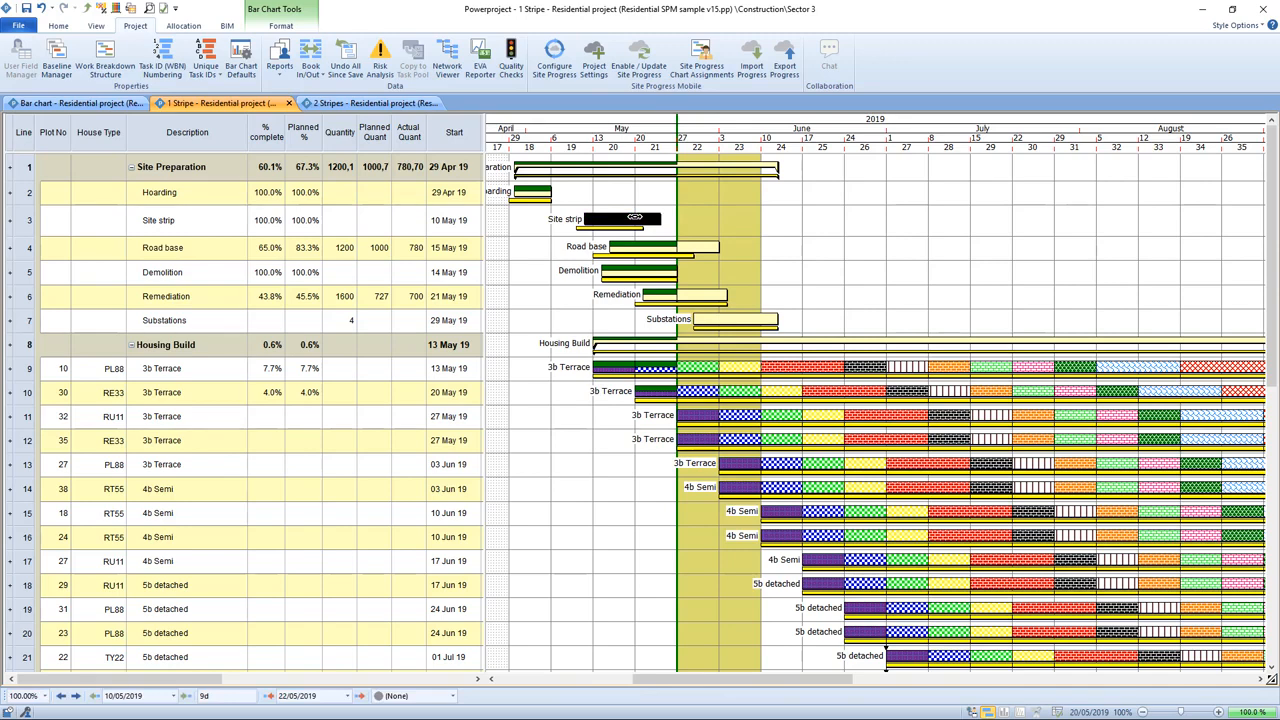
{"action": "left_click", "coordinate": [806, 284]}
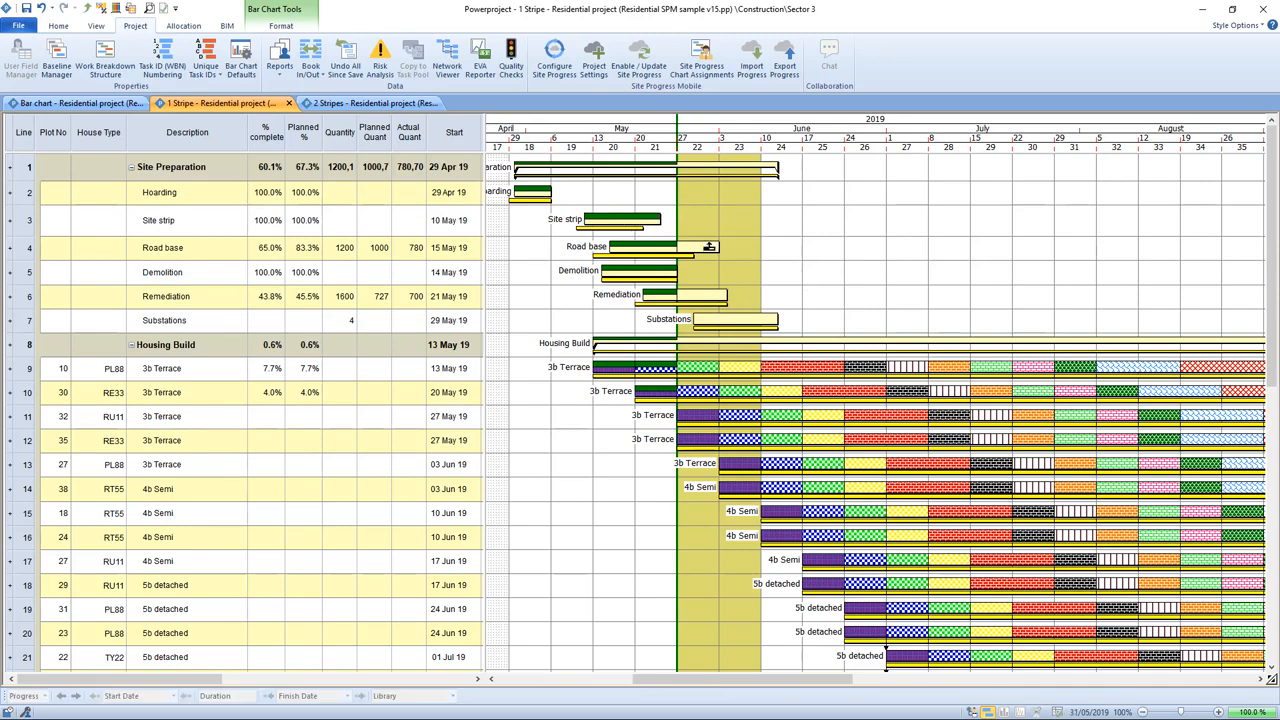
{"action": "left_click", "coordinate": [789, 367]}
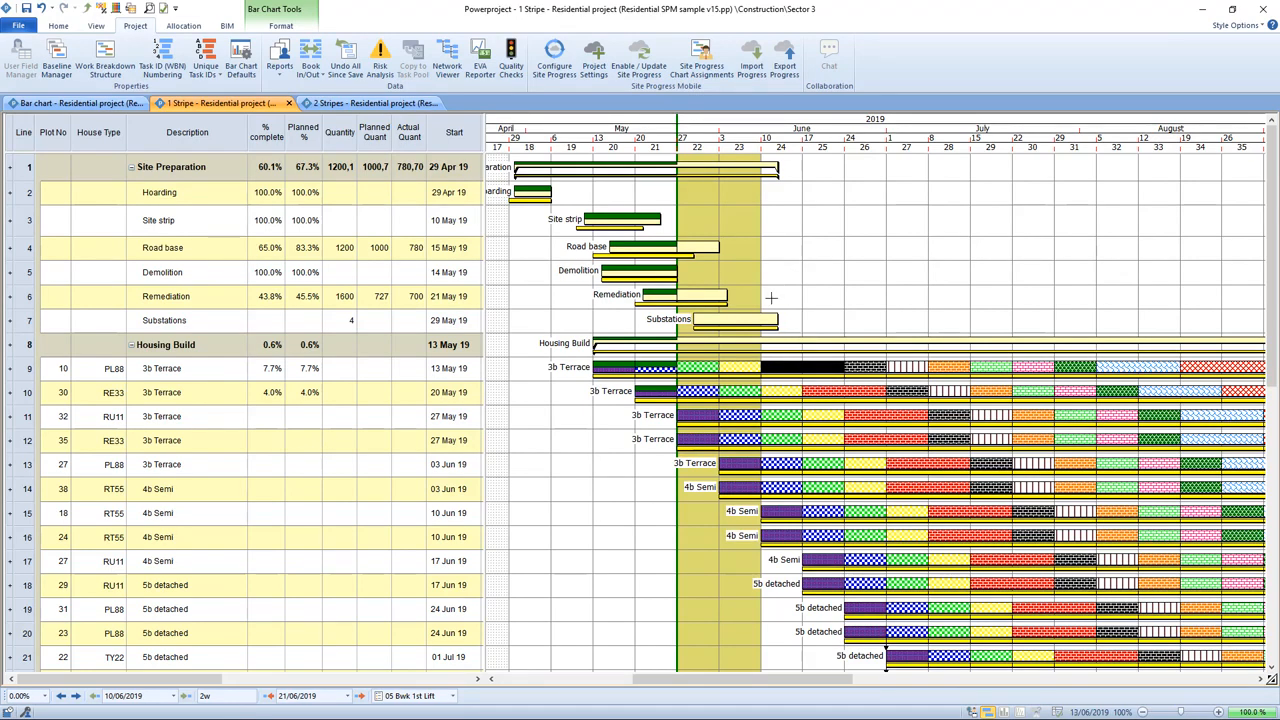
{"action": "left_click", "coordinate": [741, 318]}
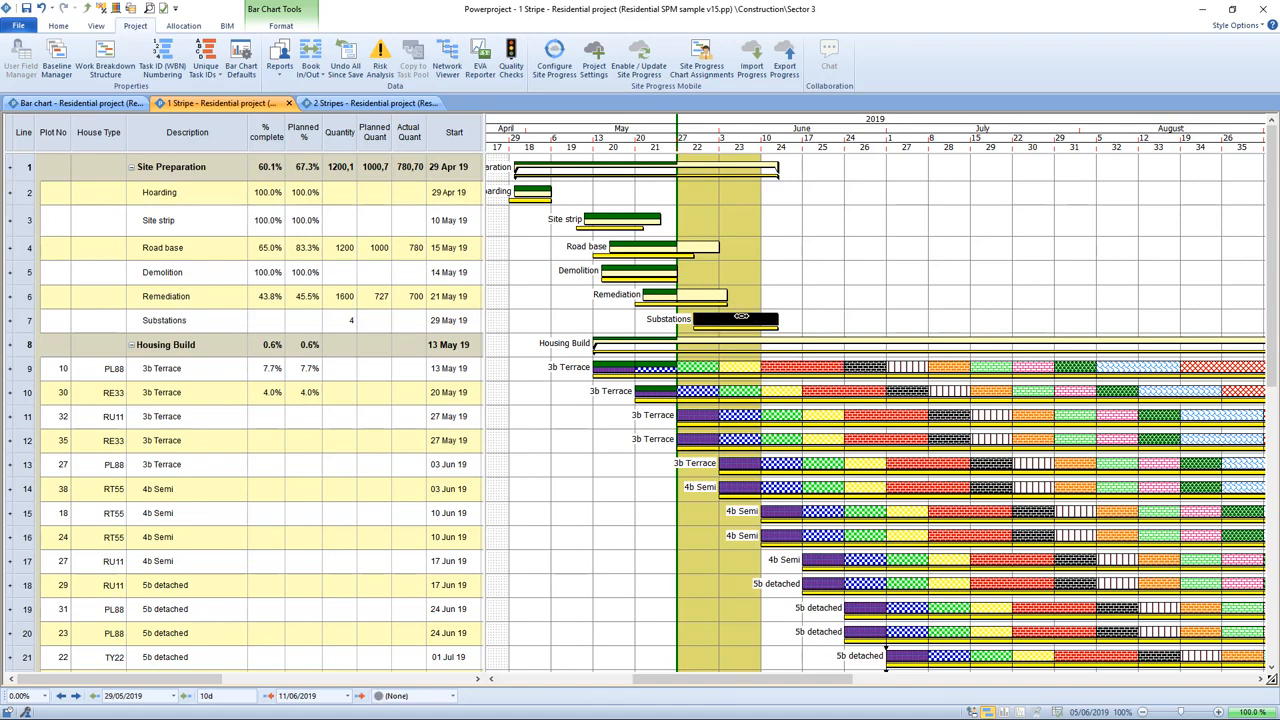
{"action": "left_click", "coordinate": [826, 285]}
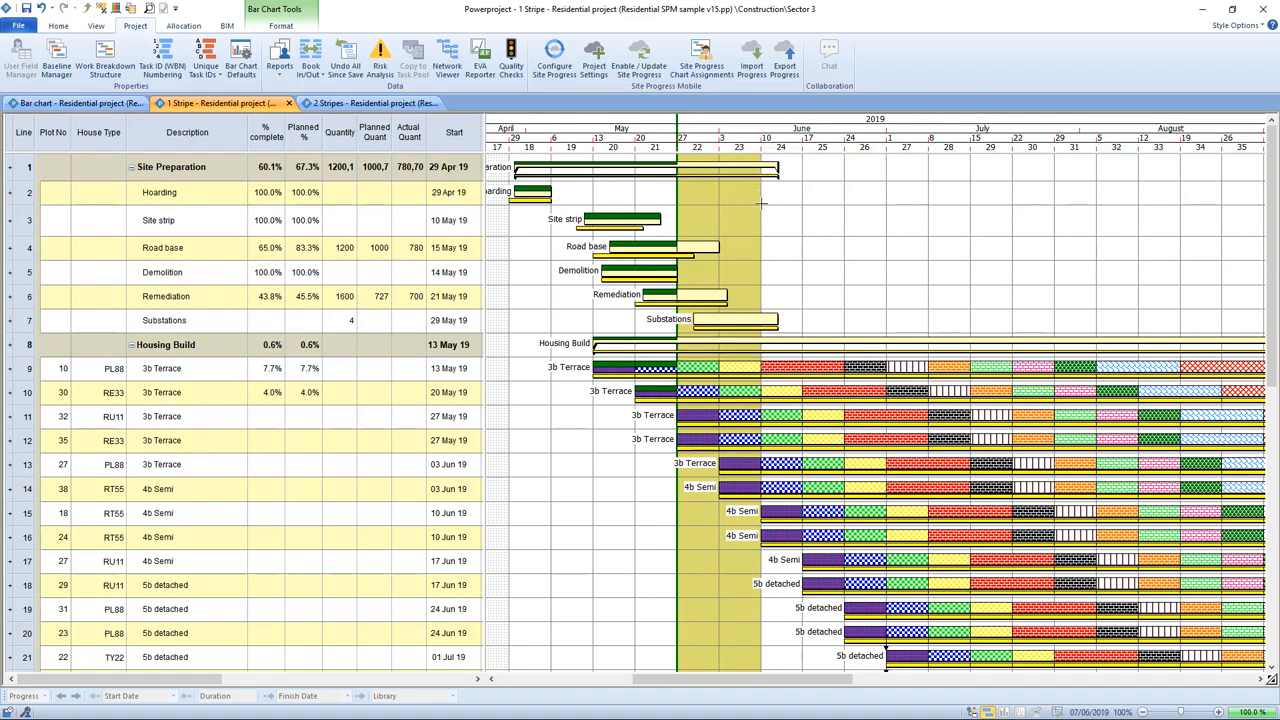
{"action": "left_click", "coordinate": [756, 326]}
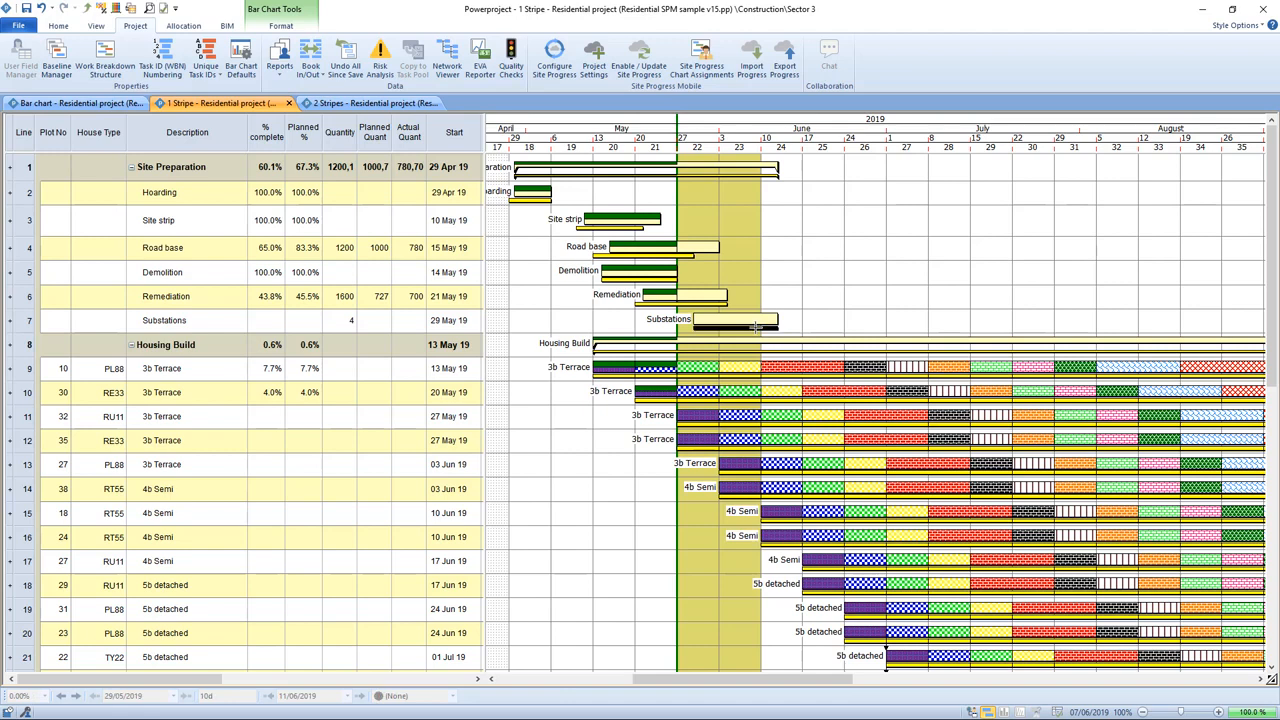
{"action": "left_click", "coordinate": [800, 265]}
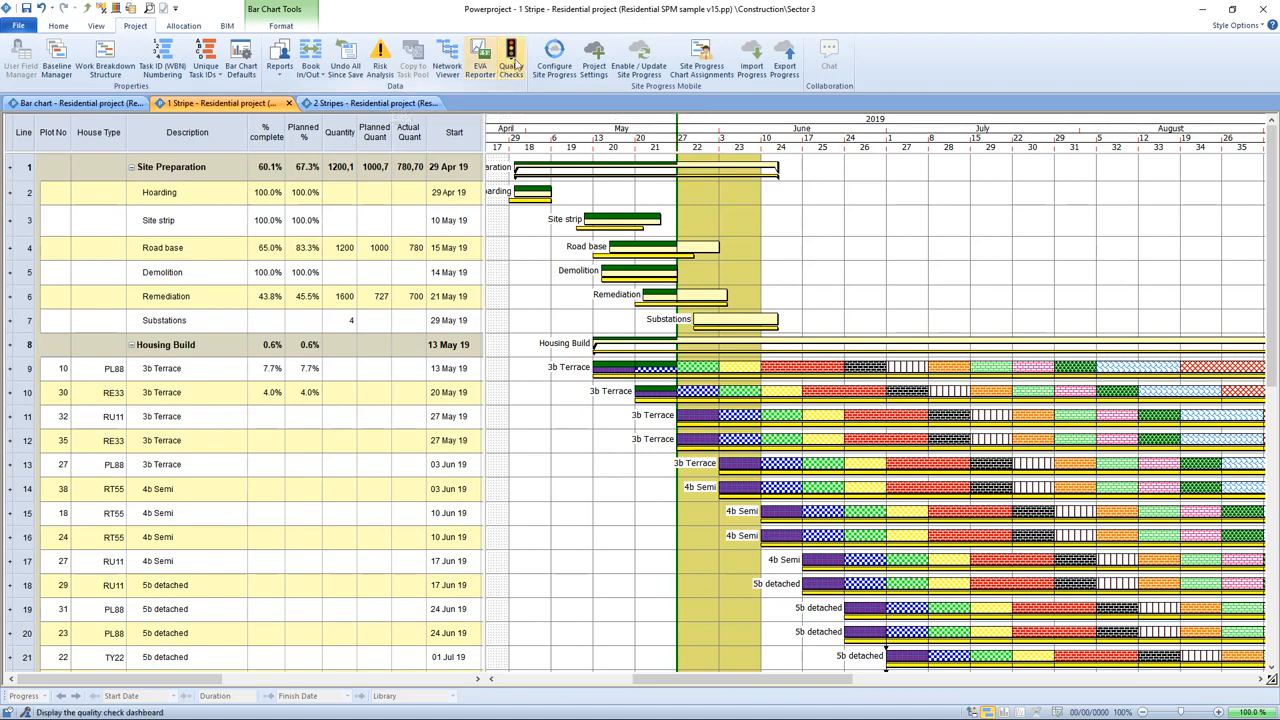
Step: Open the Site Progress Mobile settings to examine the export tasks days beyond progress date value, then cancel and return
{"action": "left_click", "coordinate": [556, 60]}
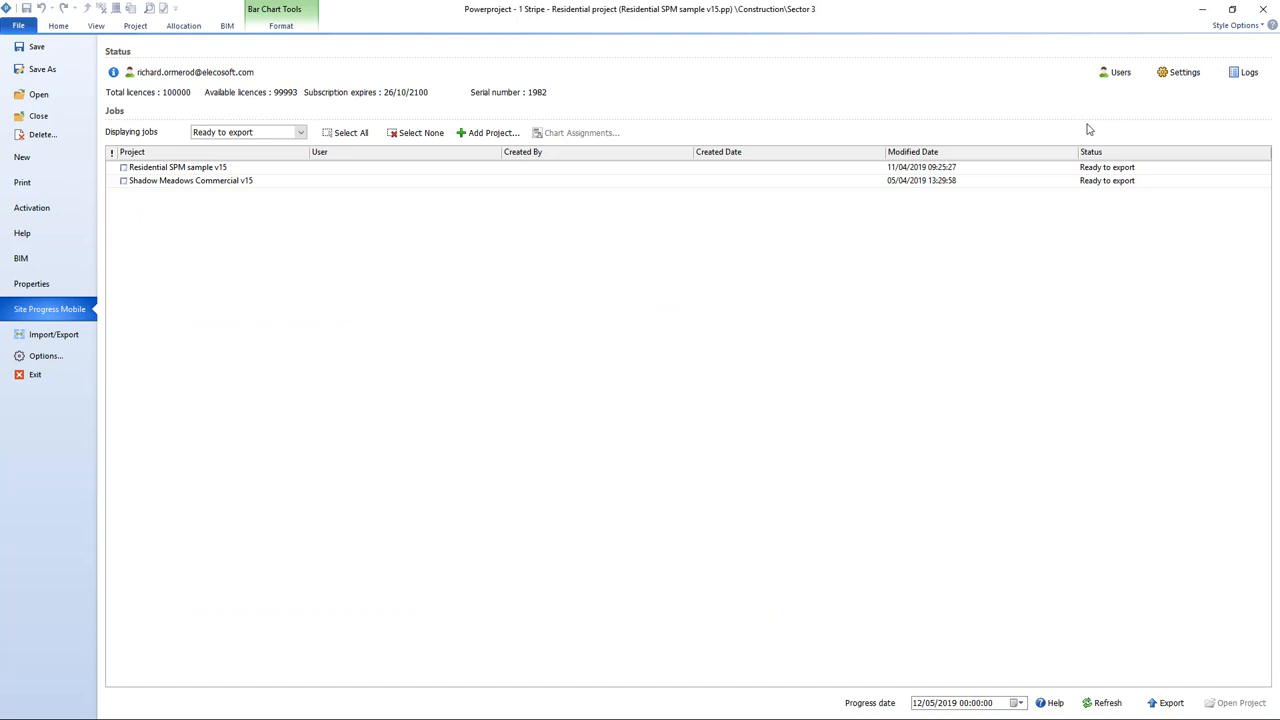
{"action": "left_click", "coordinate": [1183, 73]}
{"action": "double_click", "coordinate": [526, 254]}
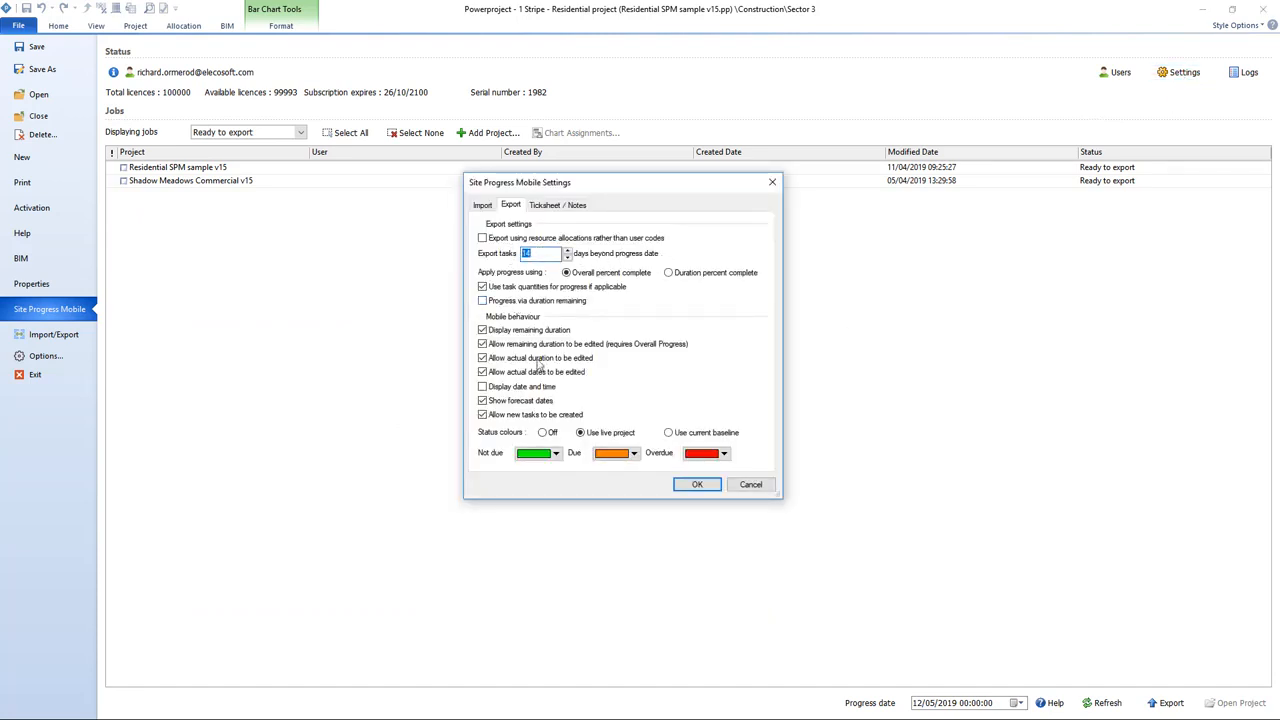
{"action": "left_click", "coordinate": [750, 485]}
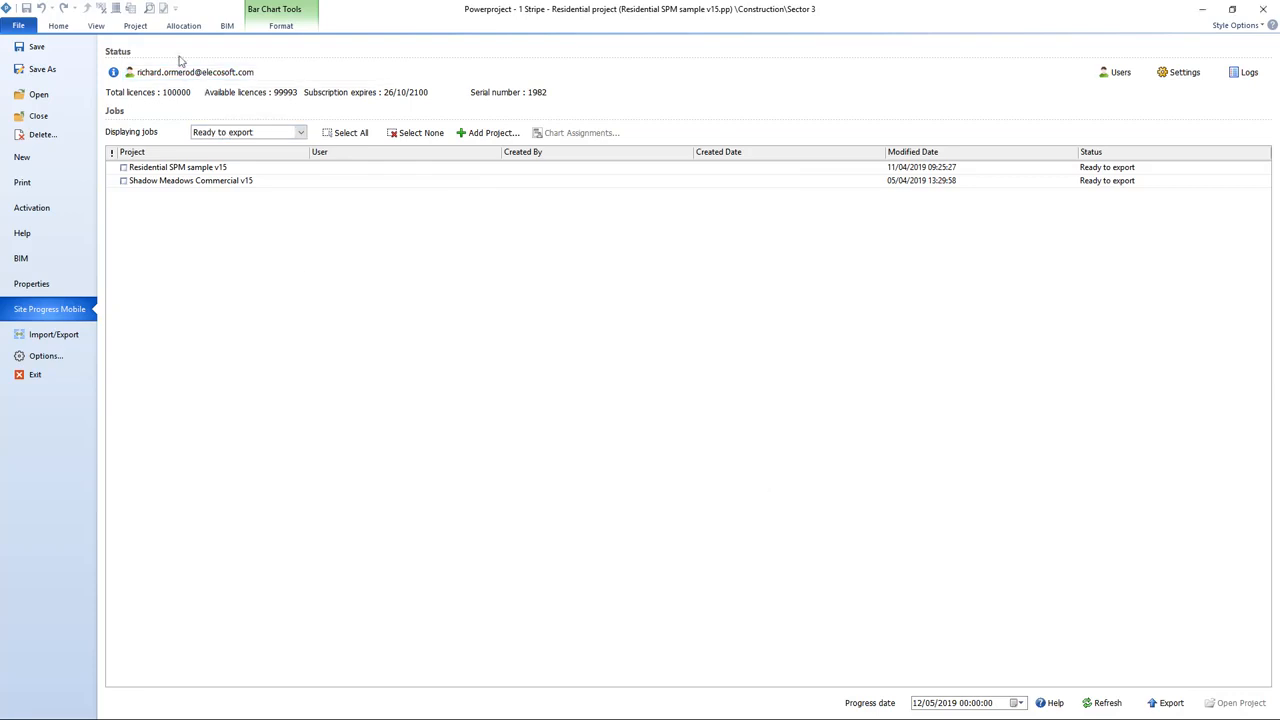
{"action": "left_click", "coordinate": [136, 26]}
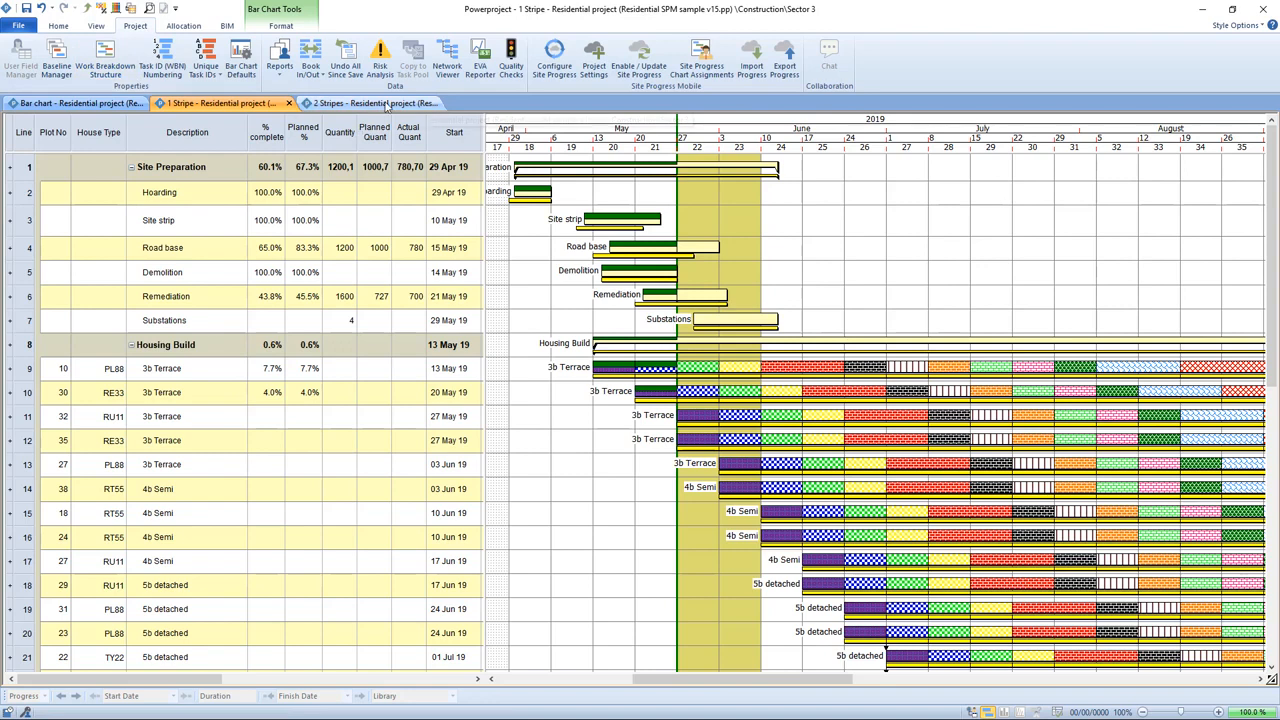
Step: Compare the task bars and highlighted progress periods of the 2 Stripes chart with the 1 Stripe chart
{"action": "left_click", "coordinate": [386, 104]}
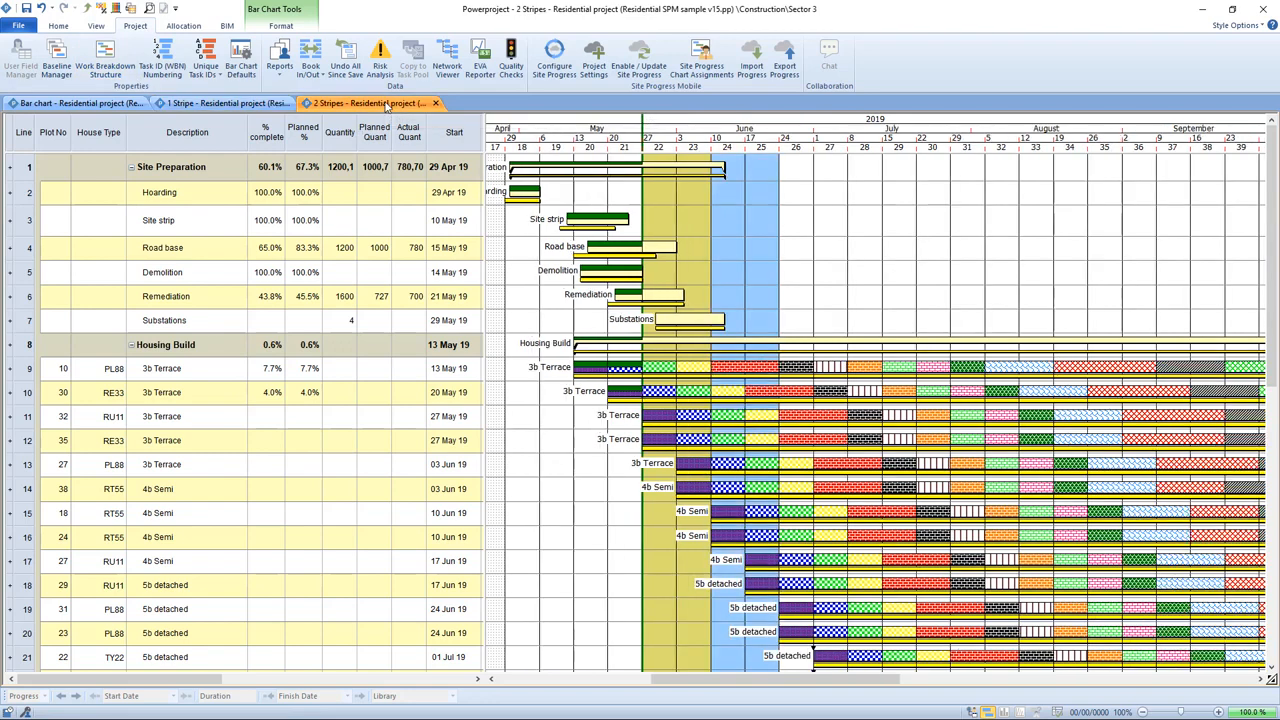
{"action": "left_click", "coordinate": [756, 366]}
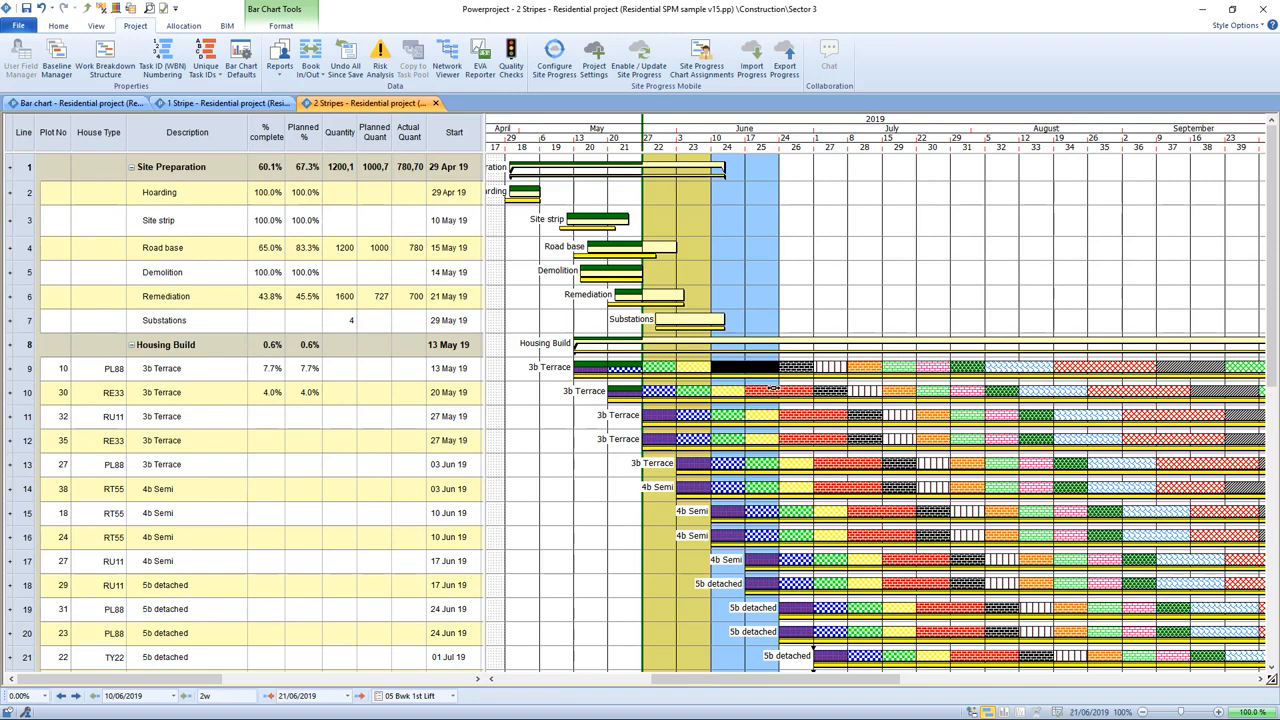
{"action": "left_click", "coordinate": [774, 388]}
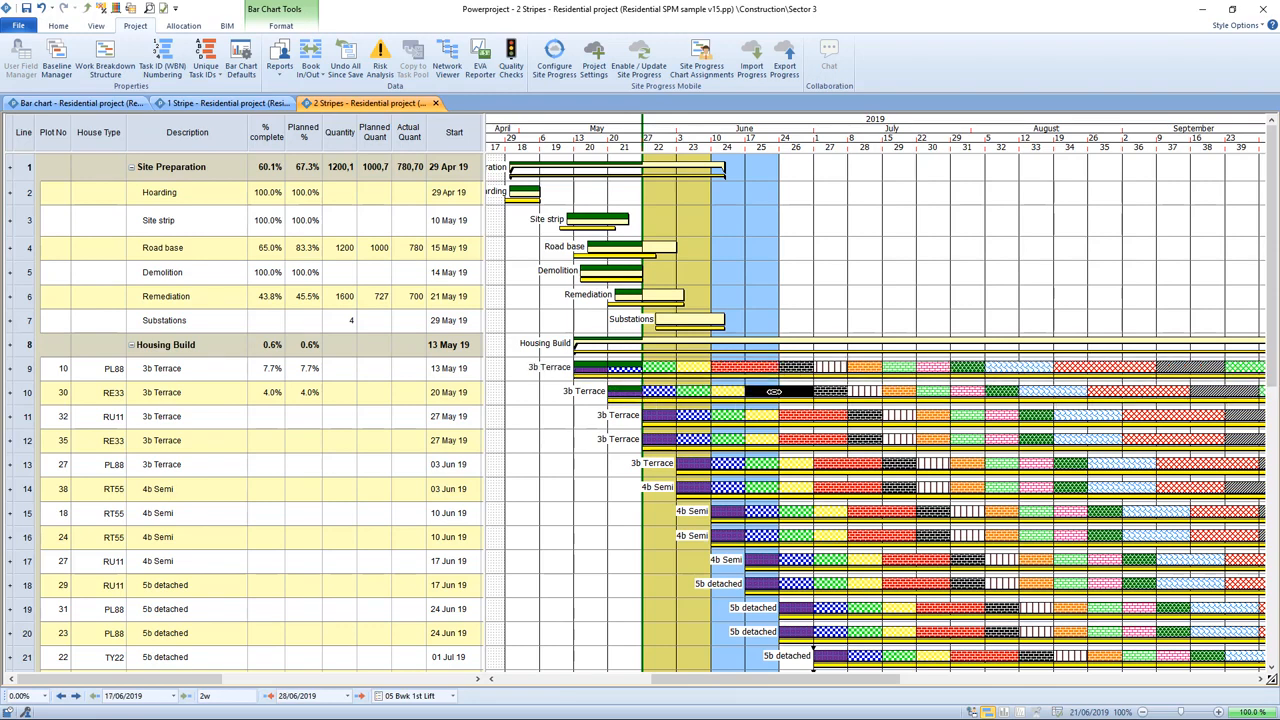
{"action": "left_click", "coordinate": [831, 391]}
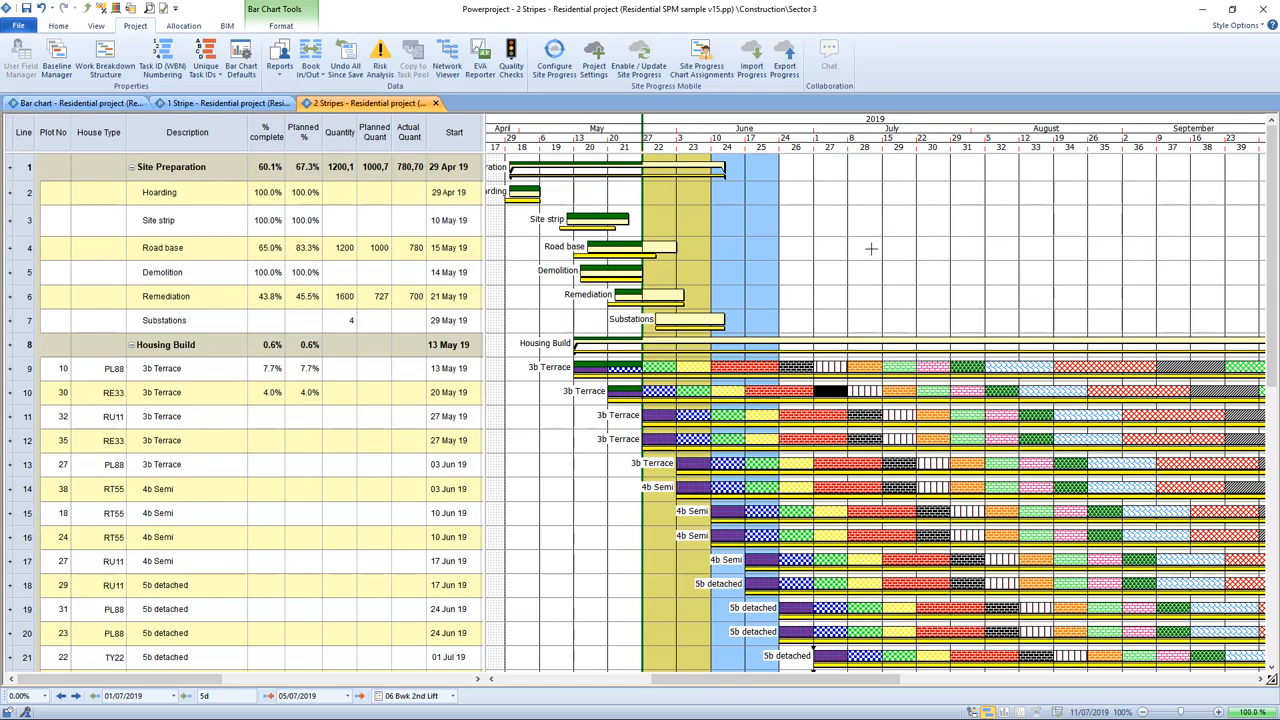
{"action": "left_click", "coordinate": [232, 104]}
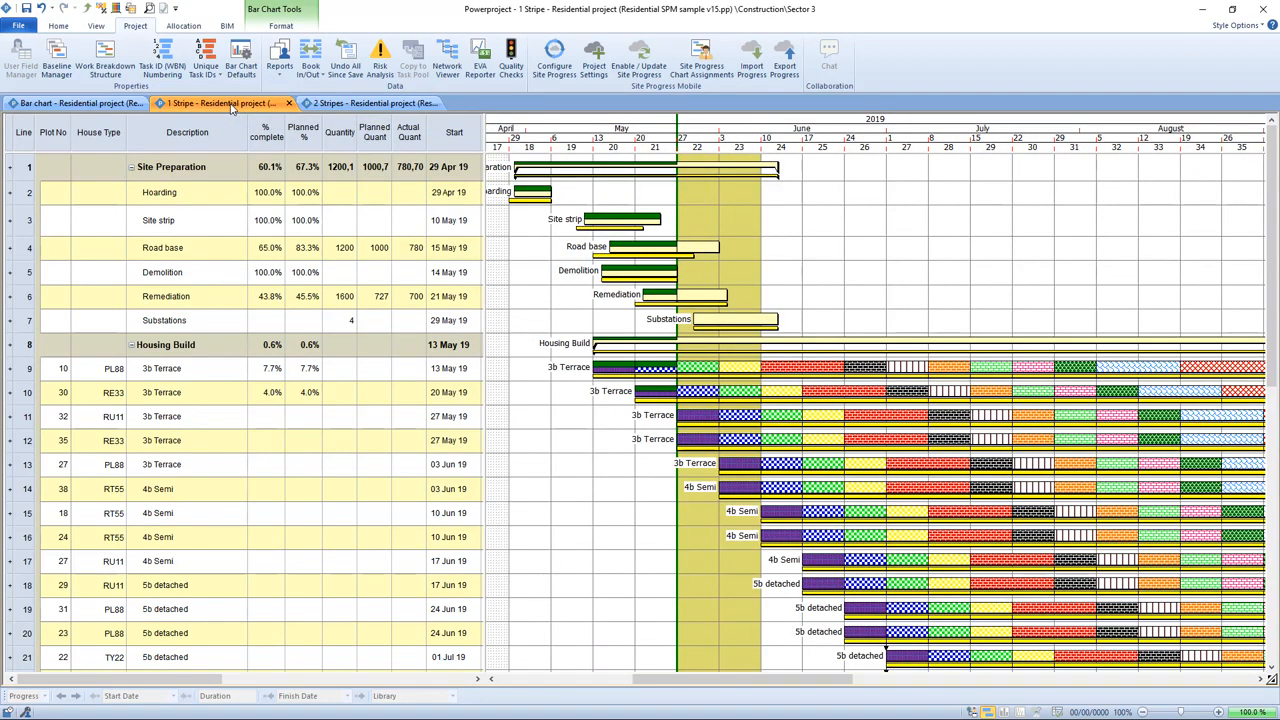
{"action": "left_click", "coordinate": [336, 104]}
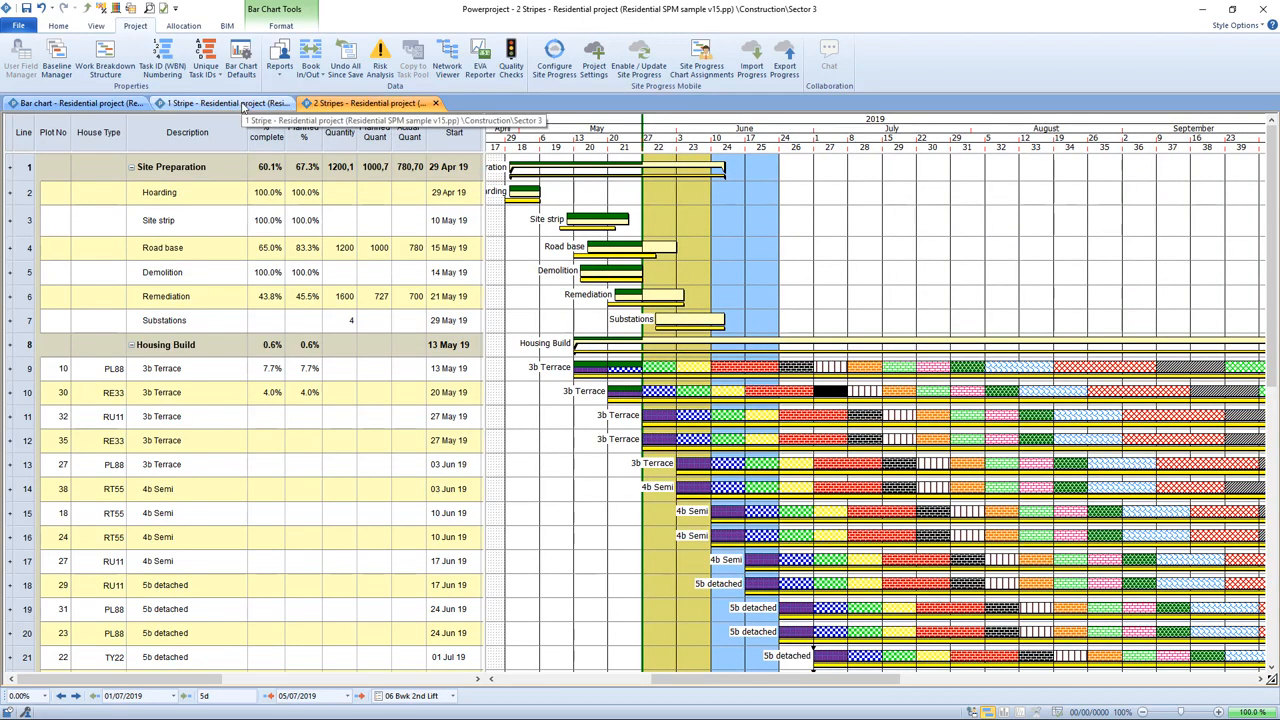
Step: Select the Site strip bar in the 2 Stripes chart and return to the Bar chart view
{"action": "left_click", "coordinate": [611, 219]}
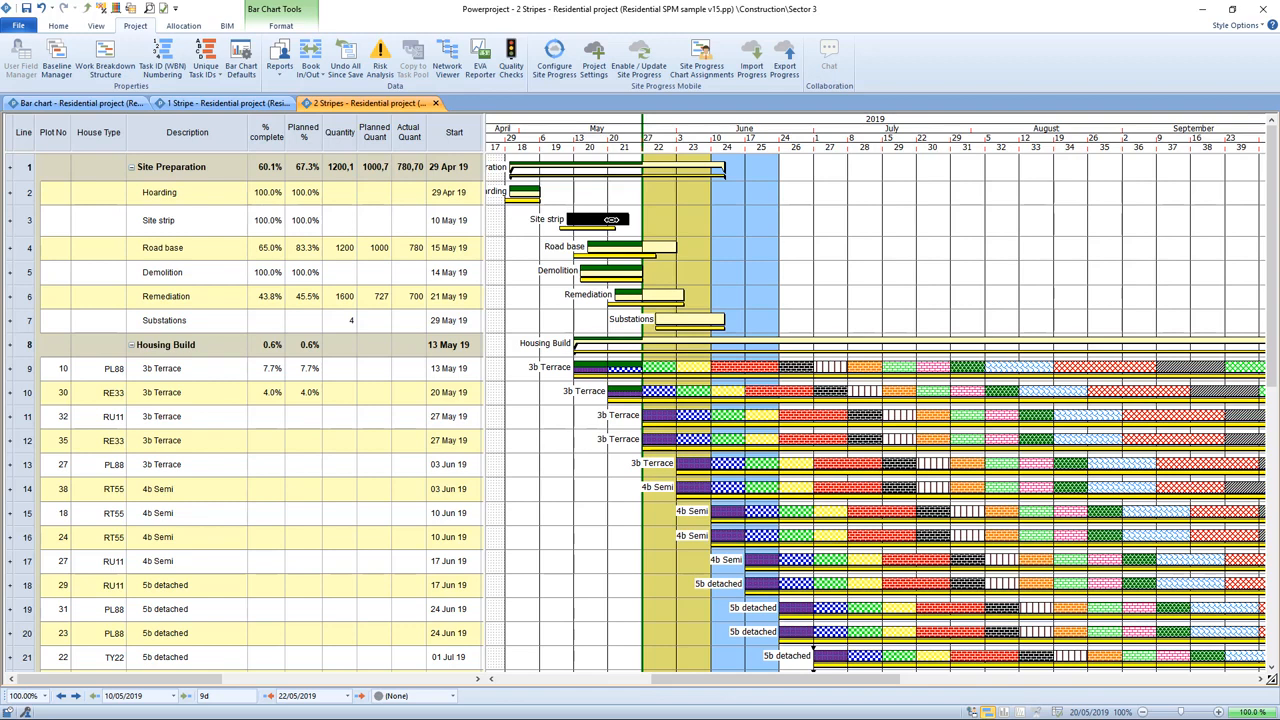
{"action": "left_click", "coordinate": [94, 106]}
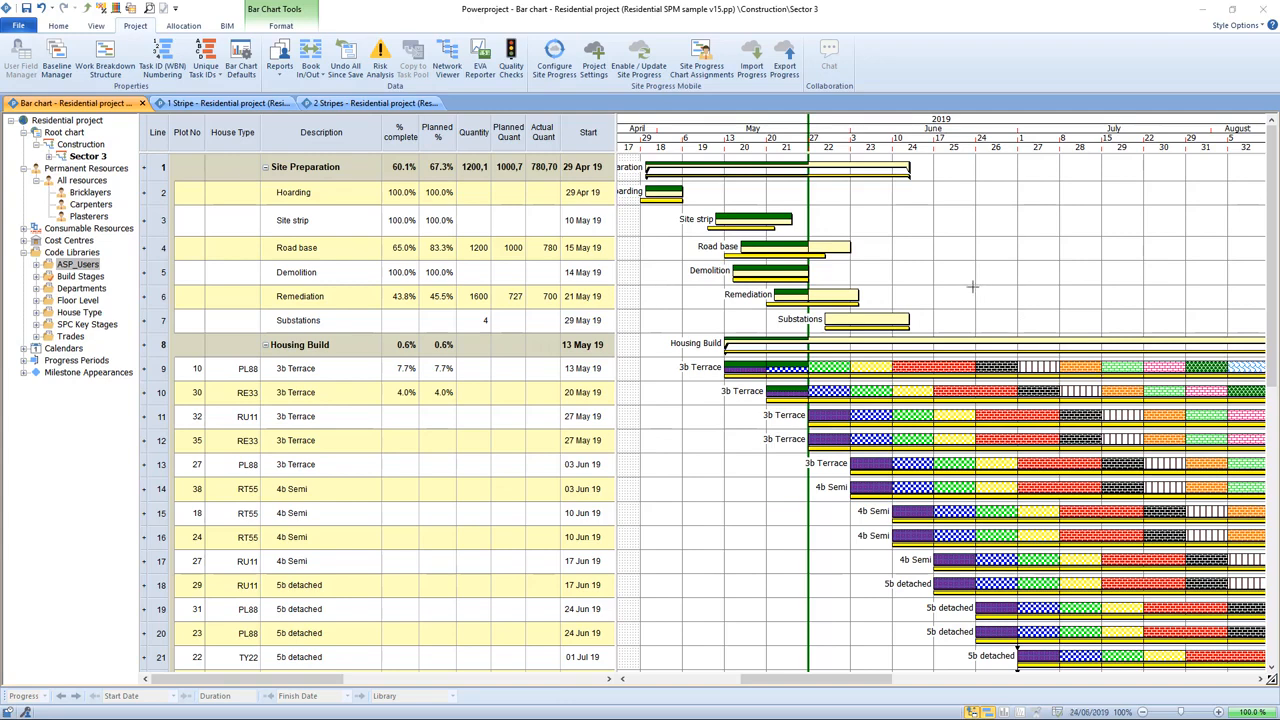
{"action": "left_click", "coordinate": [677, 267]}
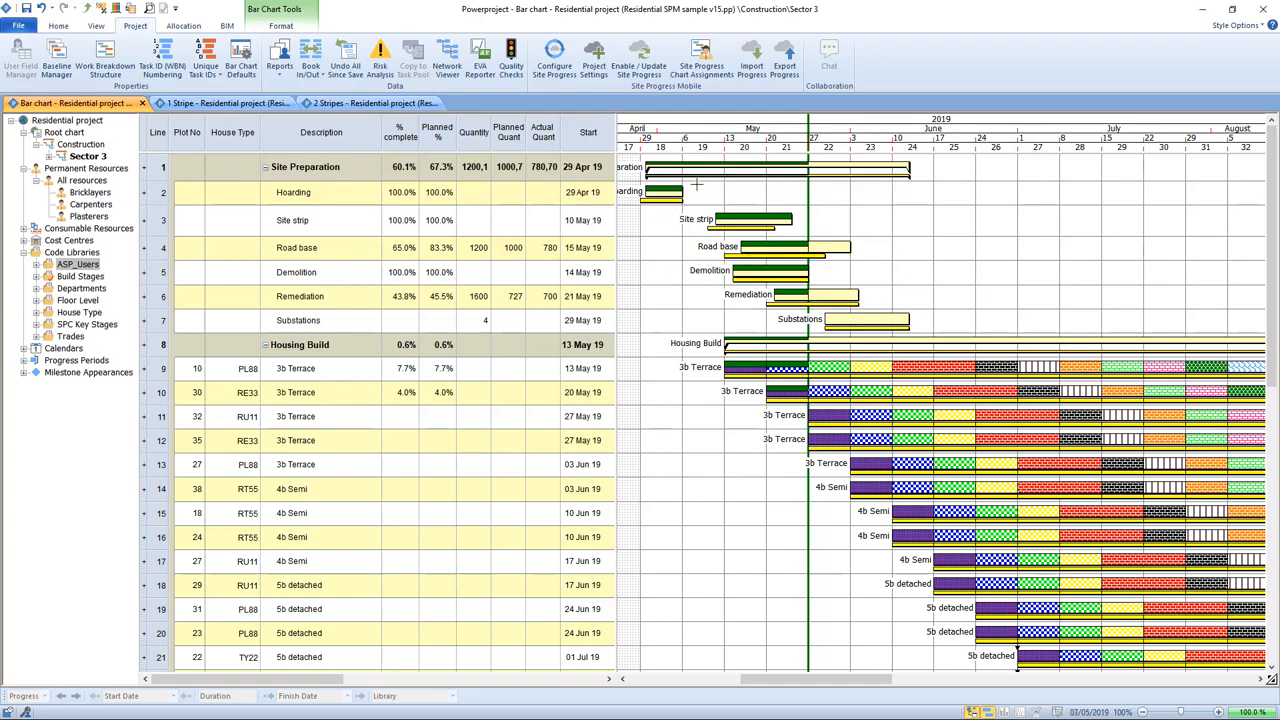
Step: Export progress for one selected user with a progress date of 09/06/2019 and acknowledge the completion message
{"action": "left_click", "coordinate": [785, 68]}
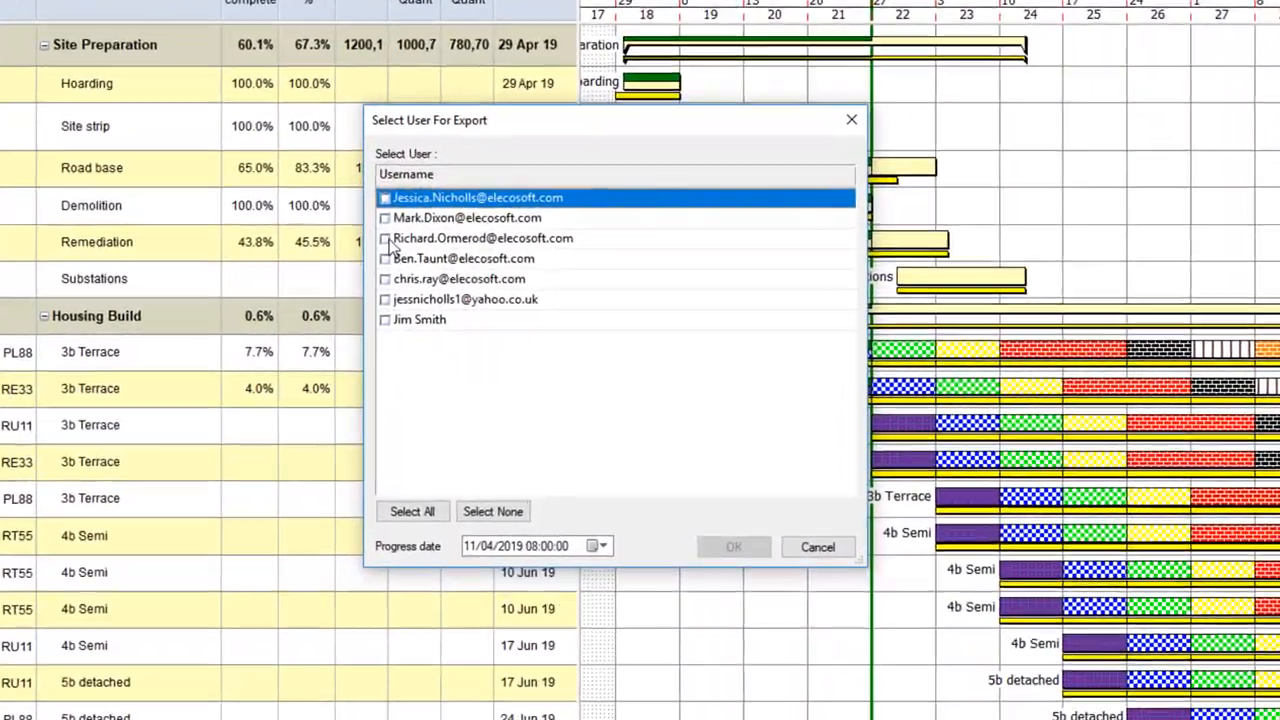
{"action": "left_click", "coordinate": [421, 258]}
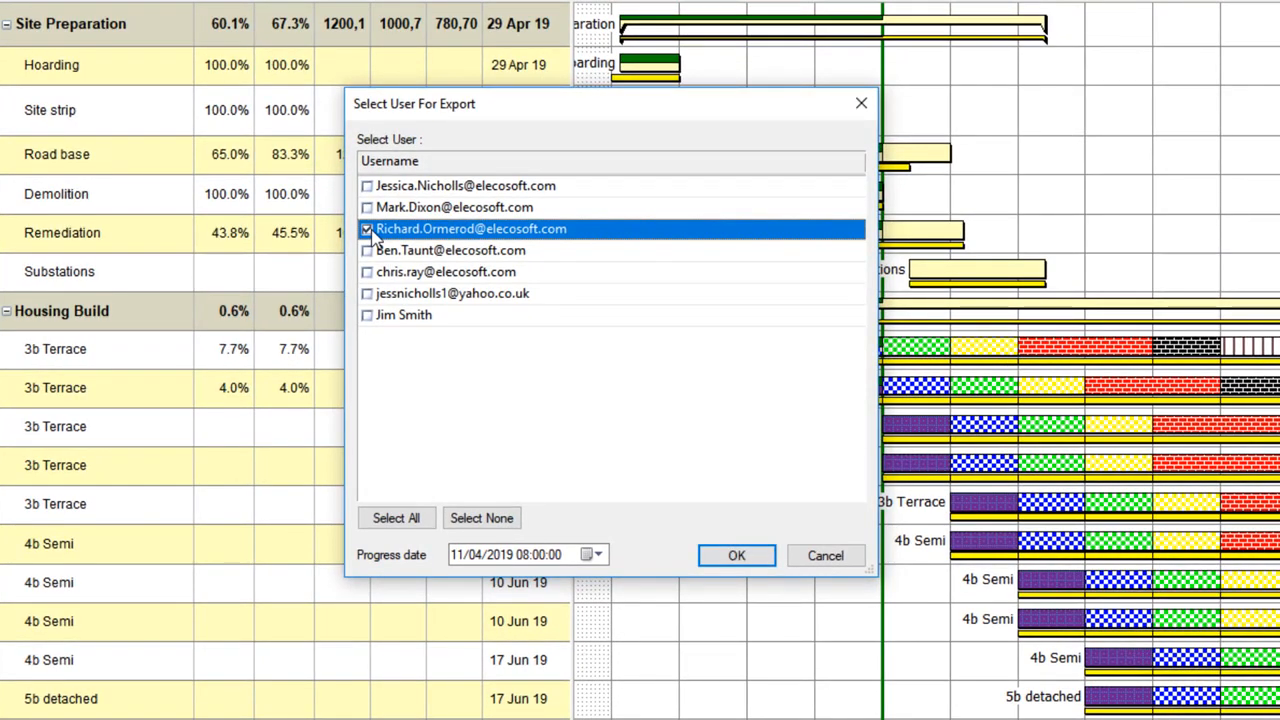
{"action": "left_click", "coordinate": [598, 556]}
{"action": "left_click", "coordinate": [597, 585]}
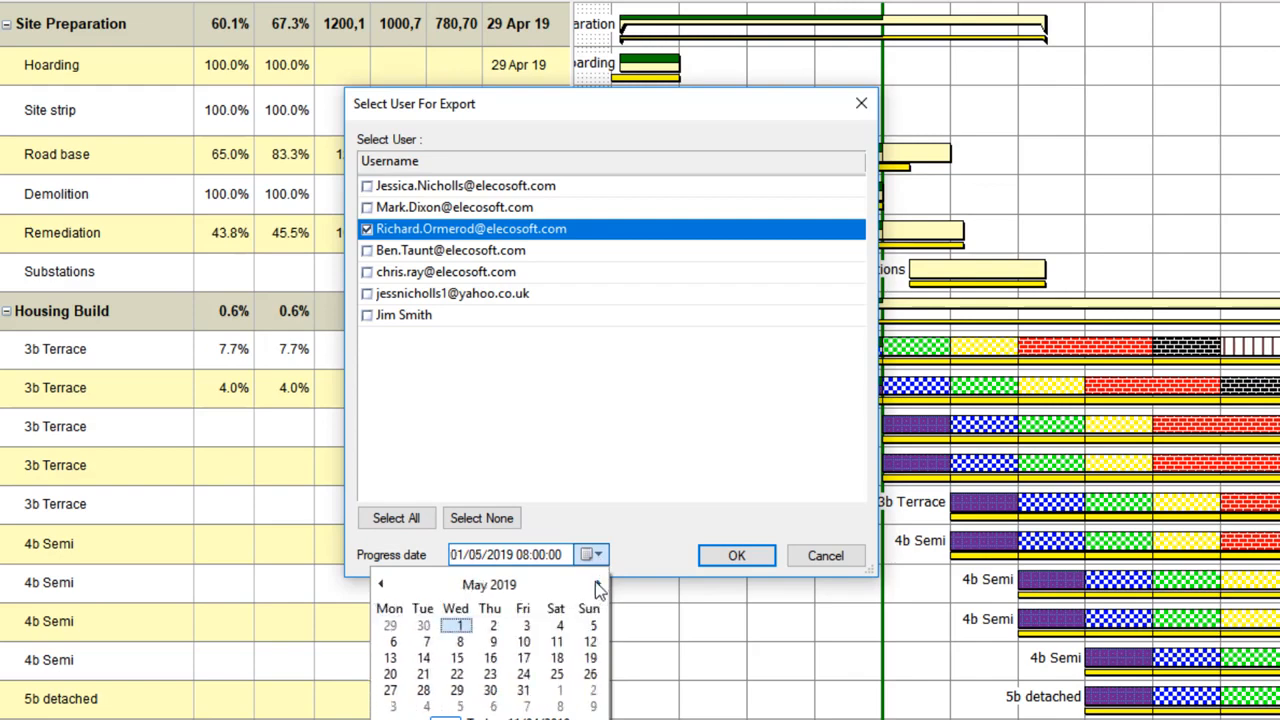
{"action": "left_click", "coordinate": [597, 586]}
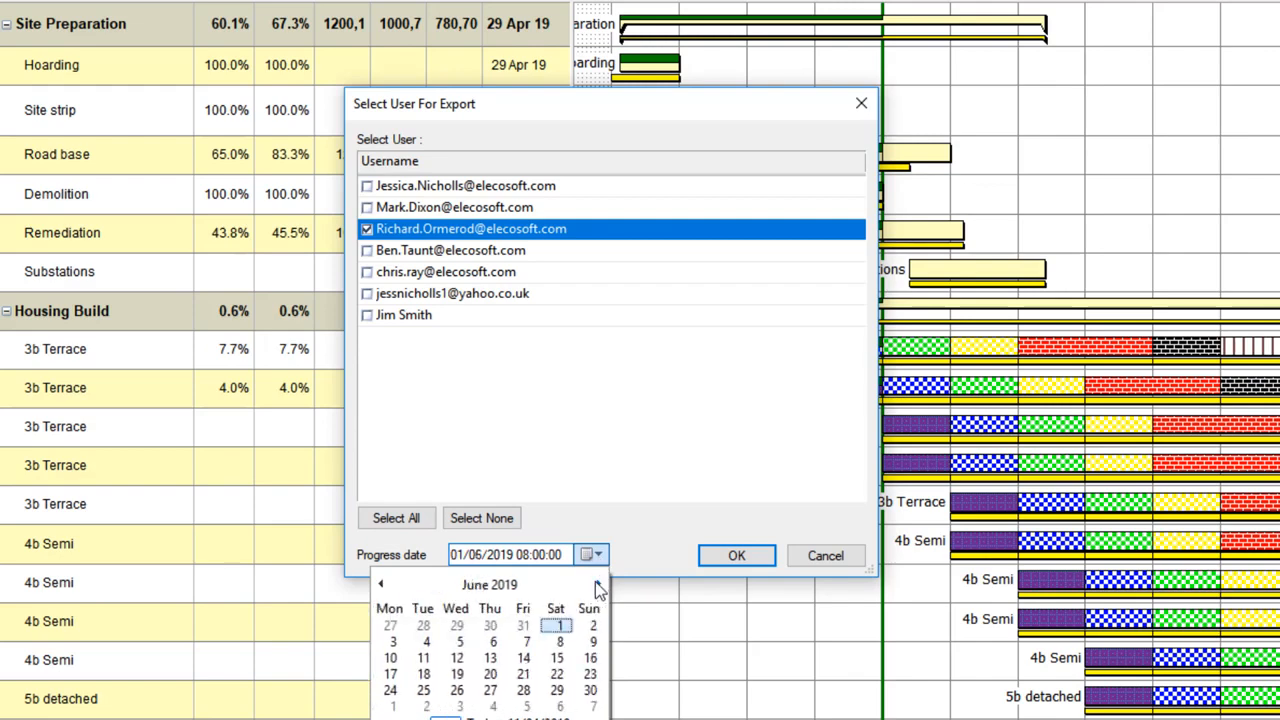
{"action": "left_click", "coordinate": [590, 641]}
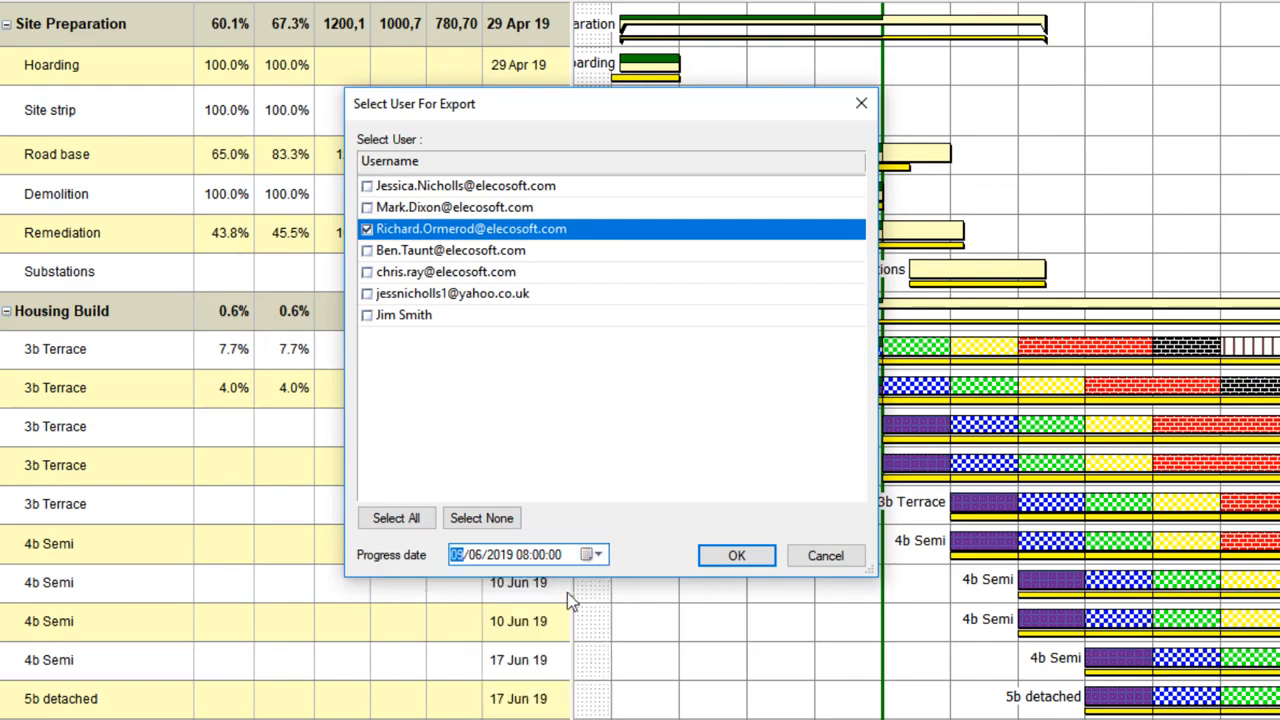
{"action": "left_click", "coordinate": [525, 559]}
{"action": "type", "text": "7"}
{"action": "type", "text": "1"}
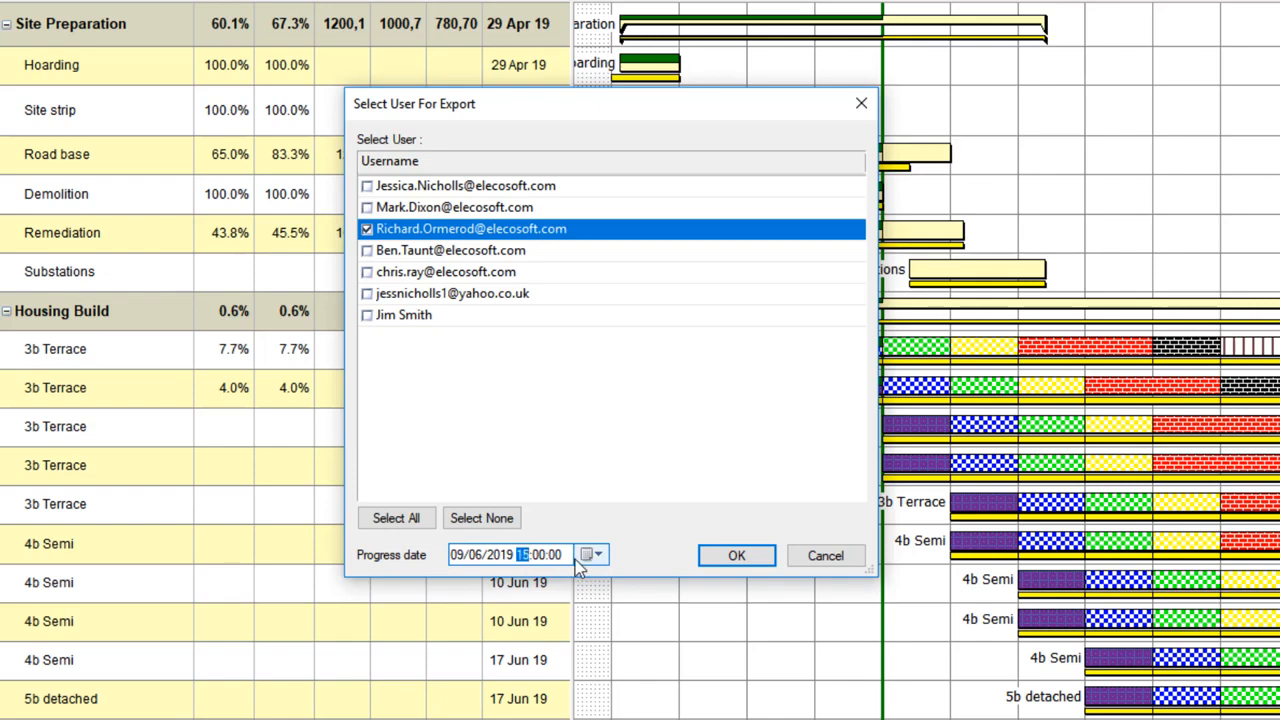
{"action": "type", "text": "7"}
{"action": "left_click", "coordinate": [757, 563]}
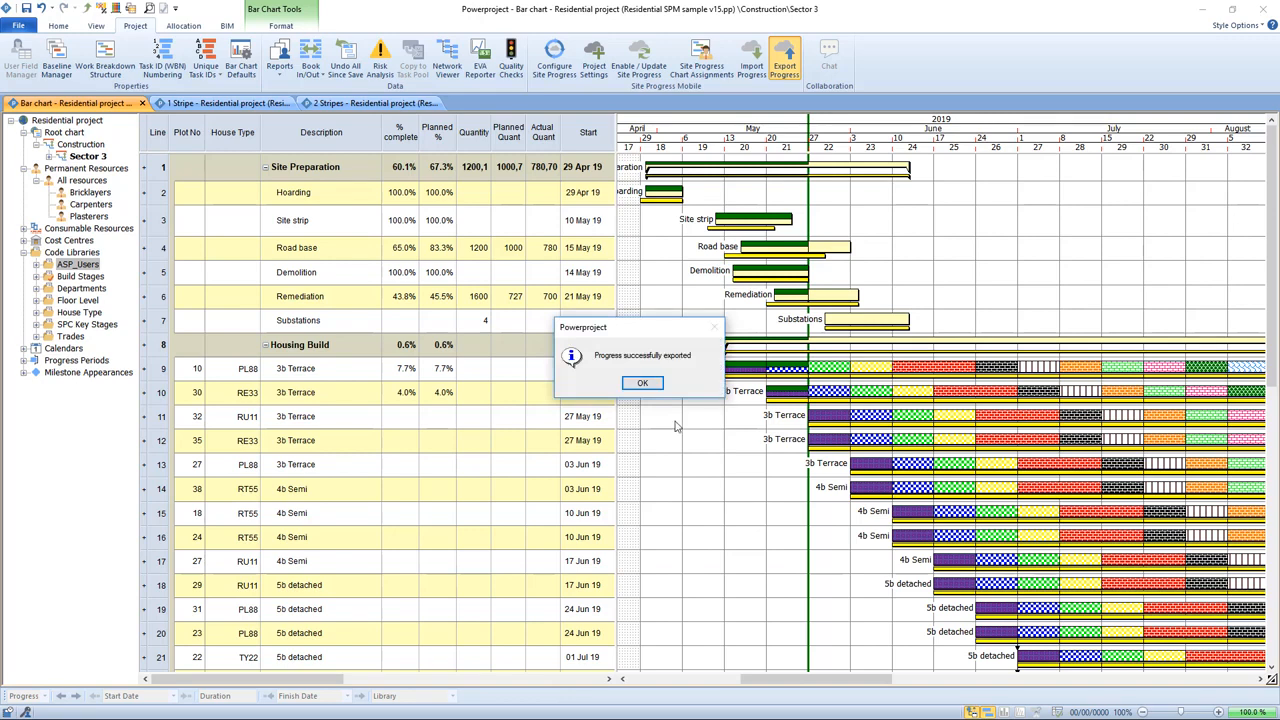
{"action": "left_click_drag", "start_coordinate": [645, 332], "coordinate": [643, 289]}
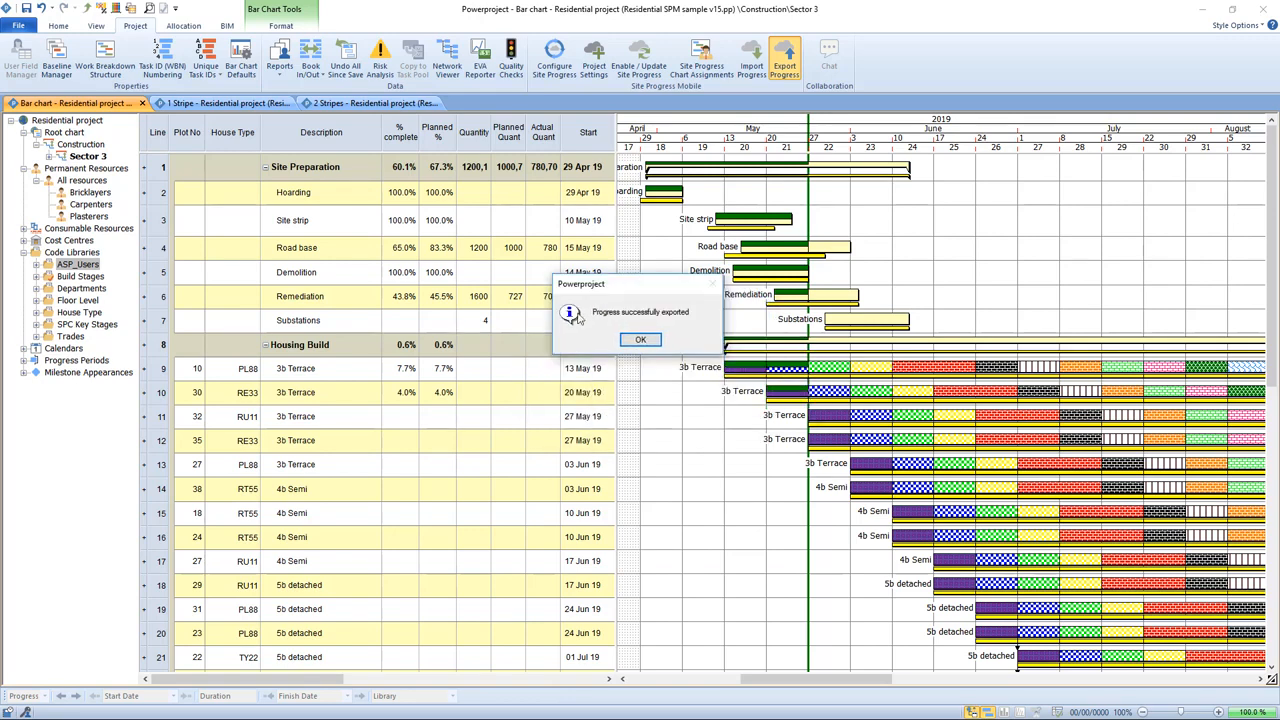
{"action": "left_click", "coordinate": [641, 340]}
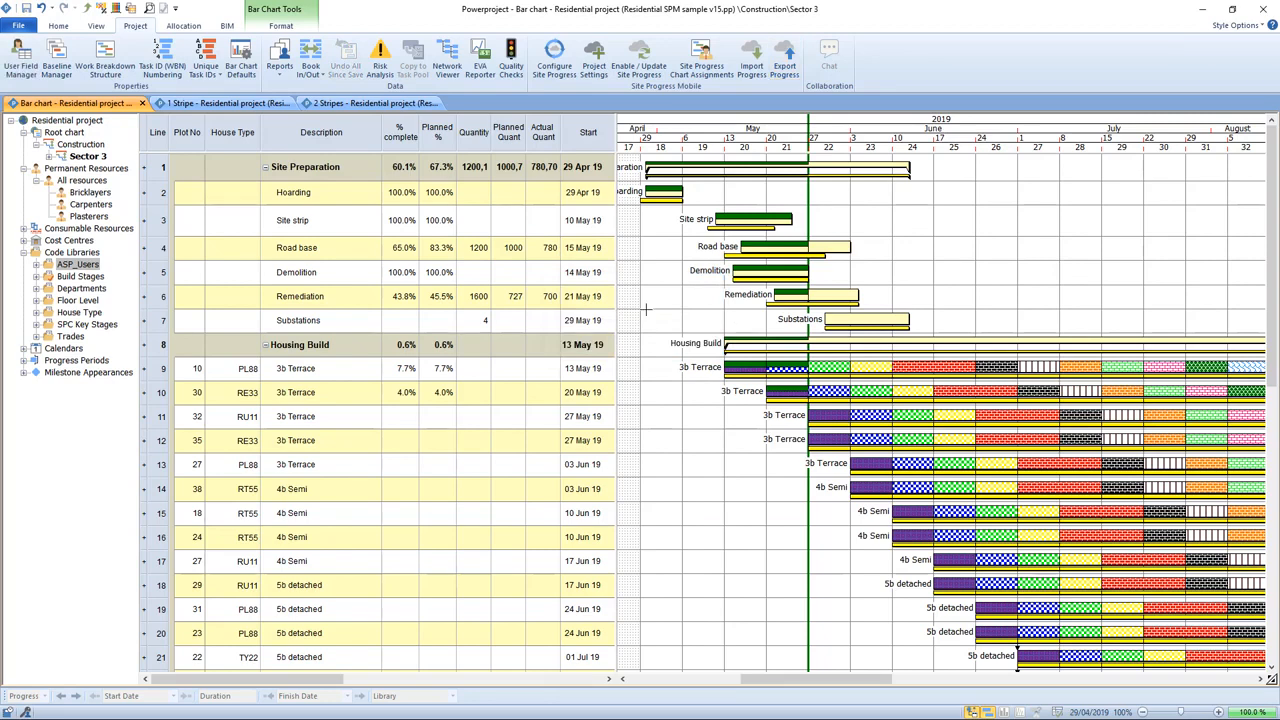
Step: Close the project and open the Site Progress Mobile page from the File menu
{"action": "left_click", "coordinate": [22, 27]}
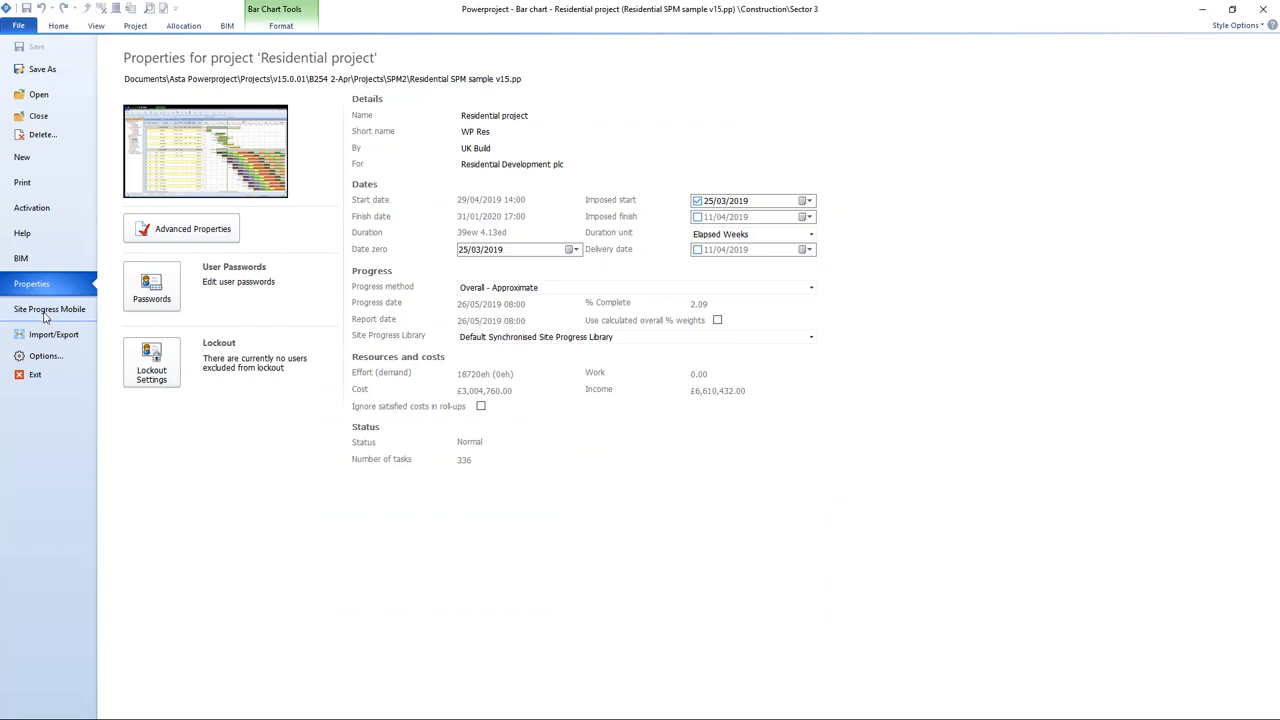
{"action": "left_click", "coordinate": [50, 118]}
{"action": "left_click", "coordinate": [52, 120]}
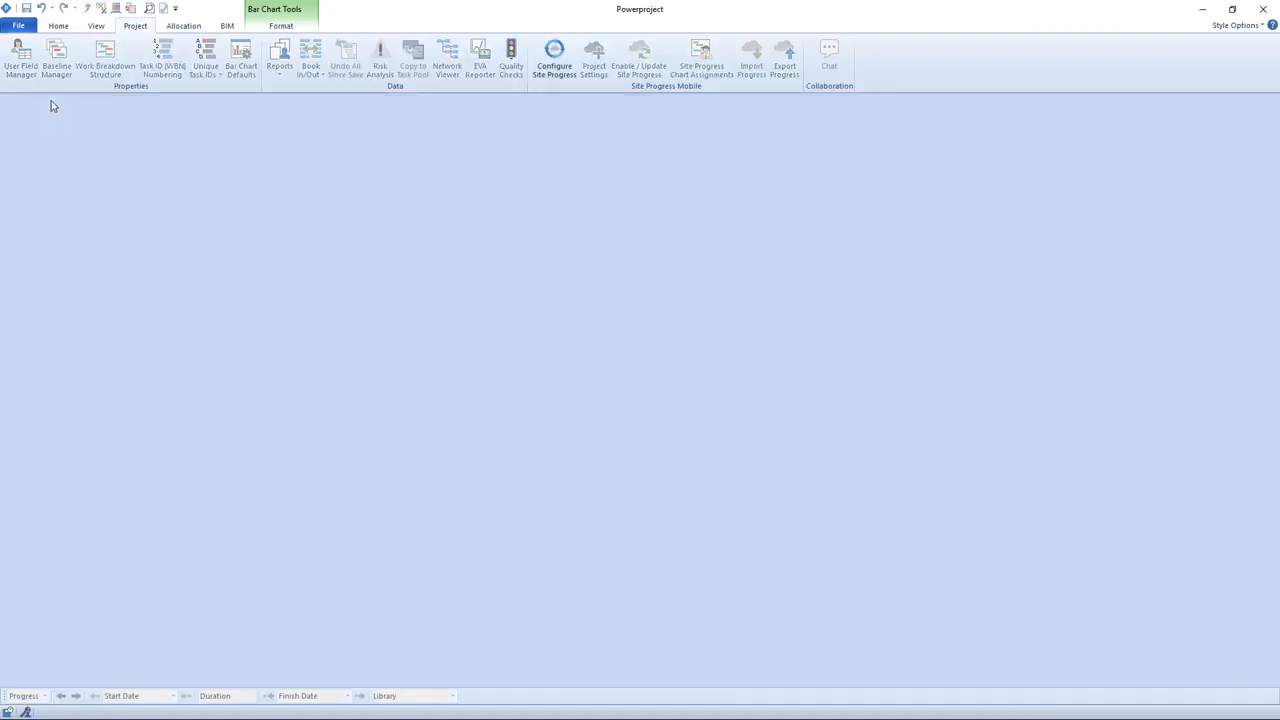
{"action": "left_click", "coordinate": [19, 26]}
{"action": "left_click", "coordinate": [51, 309]}
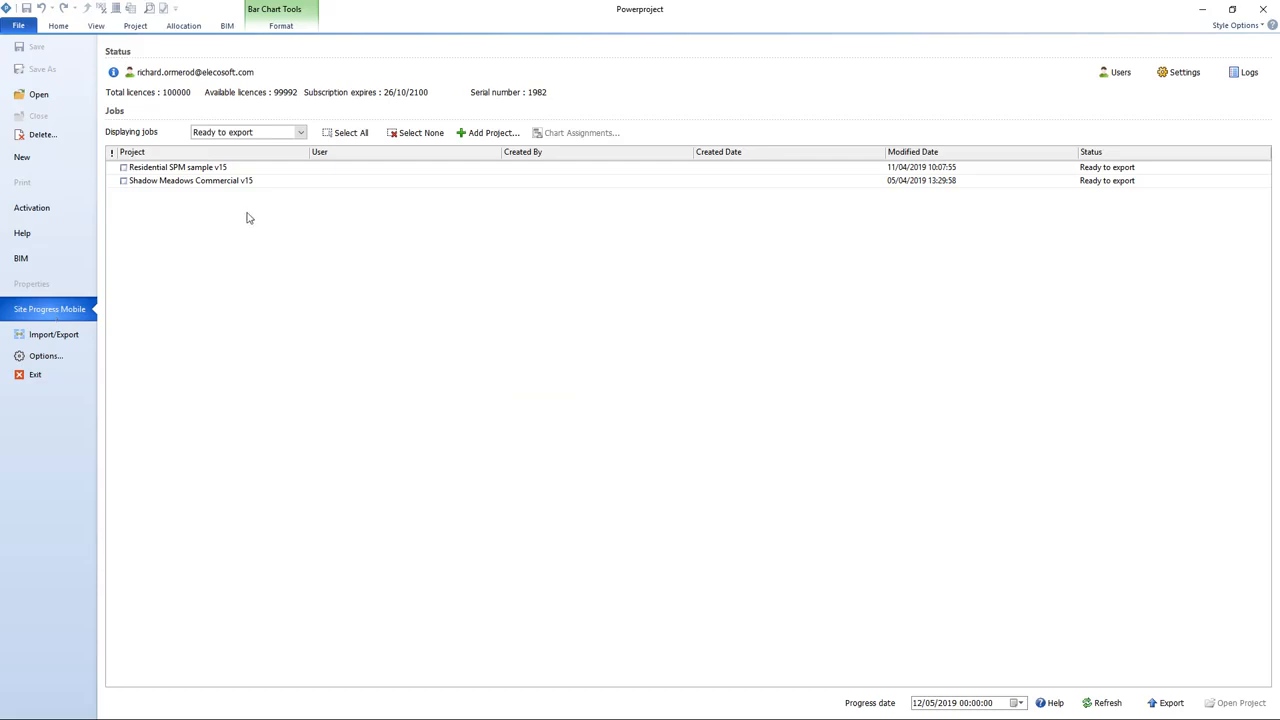
Step: Select all ready-to-export jobs and set the progress date to 09/06/2019
{"action": "left_click", "coordinate": [351, 140]}
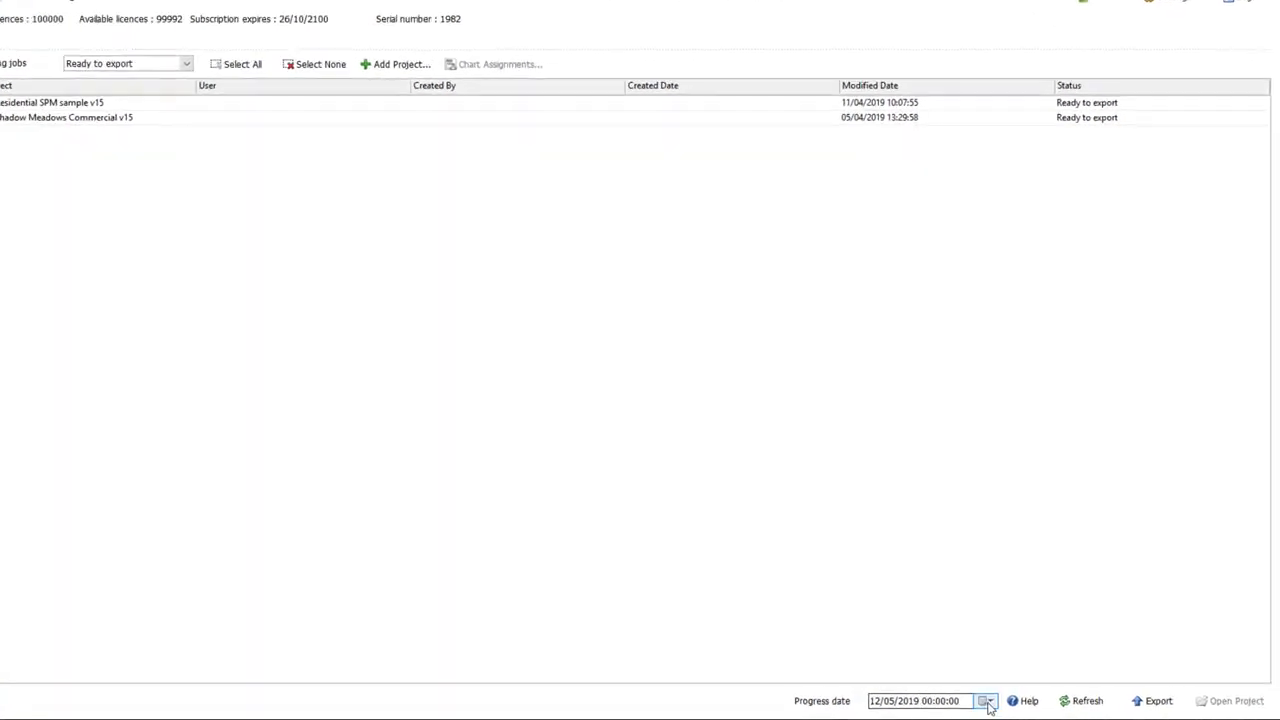
{"action": "left_click", "coordinate": [985, 701]}
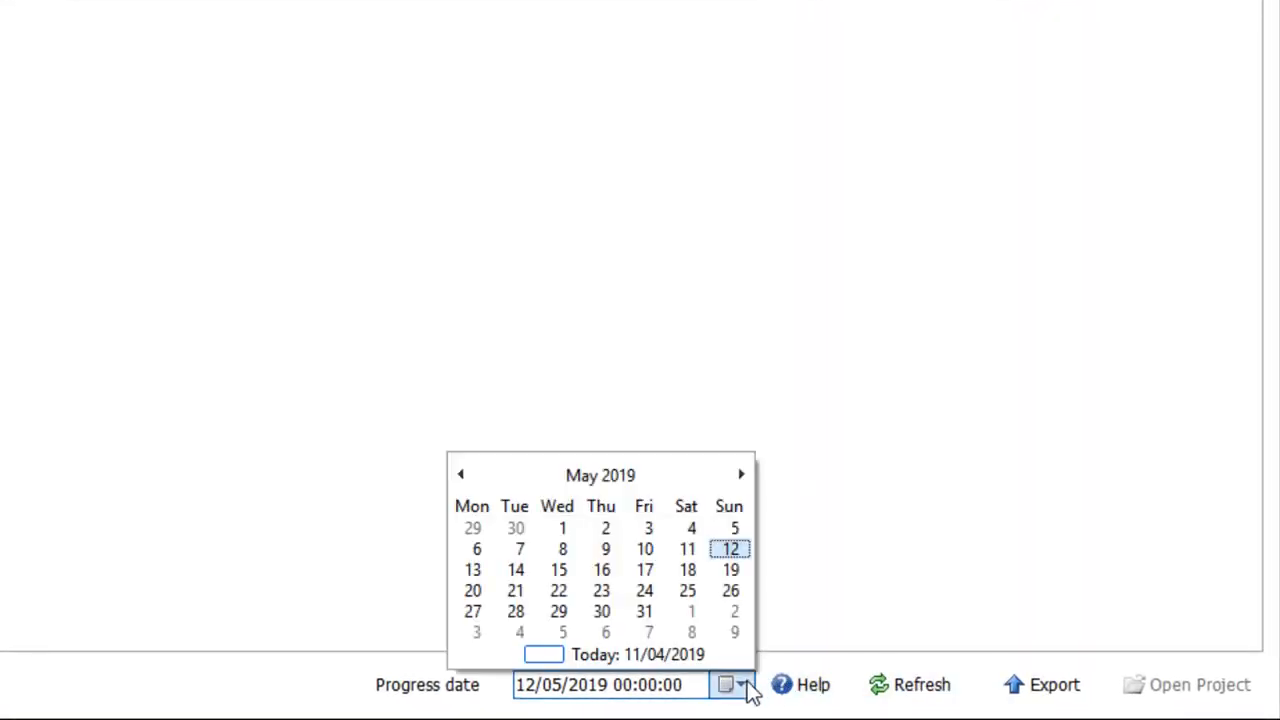
{"action": "left_click", "coordinate": [737, 467]}
{"action": "left_click", "coordinate": [738, 553]}
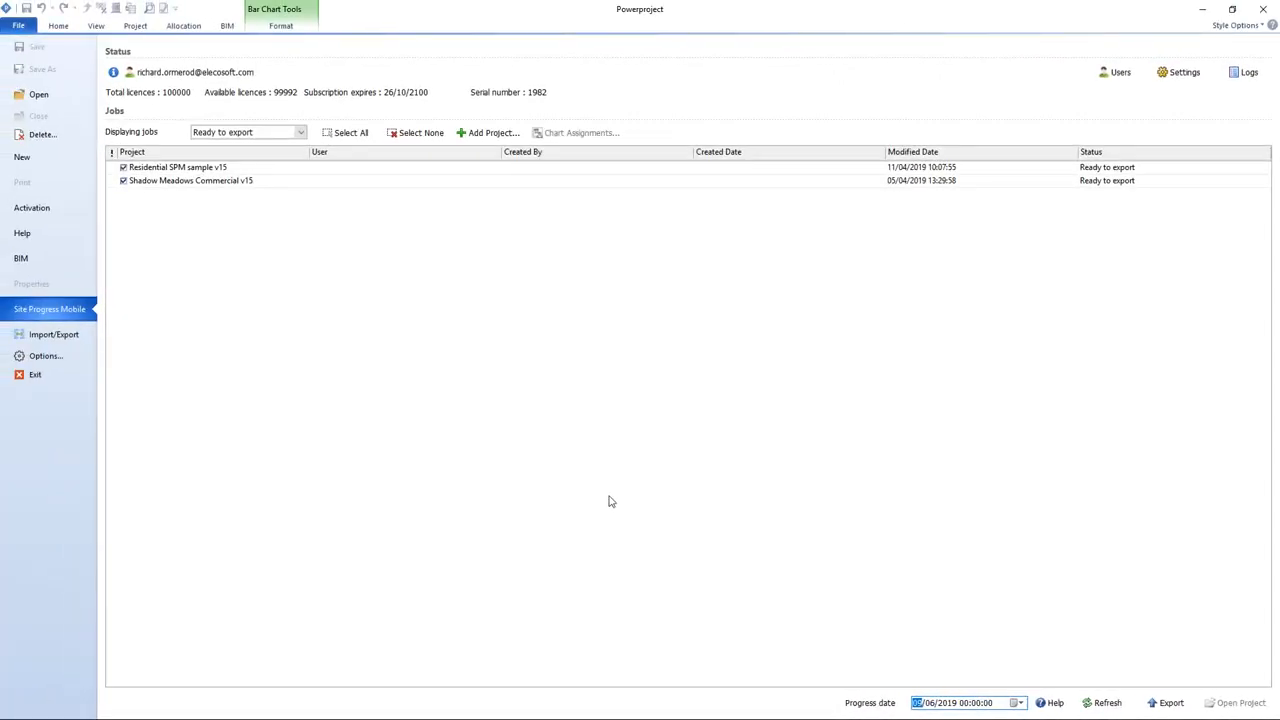
{"action": "left_click", "coordinate": [300, 133]}
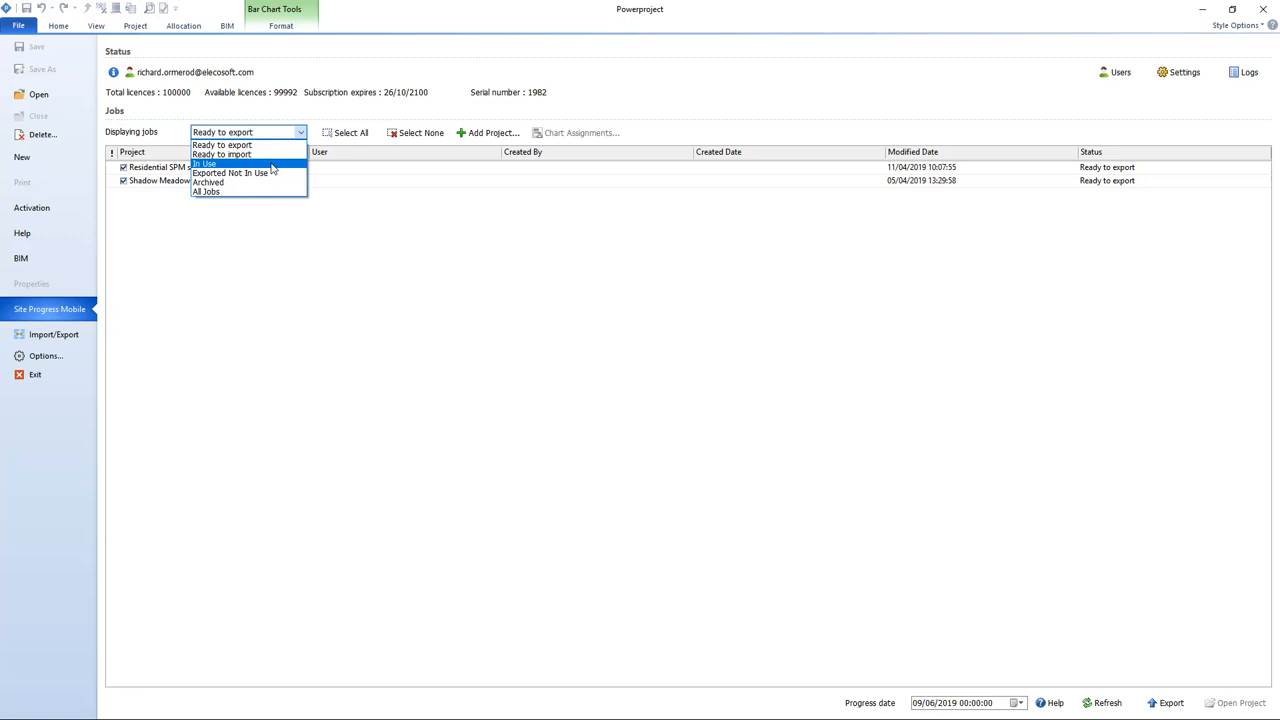
{"action": "left_click", "coordinate": [278, 237]}
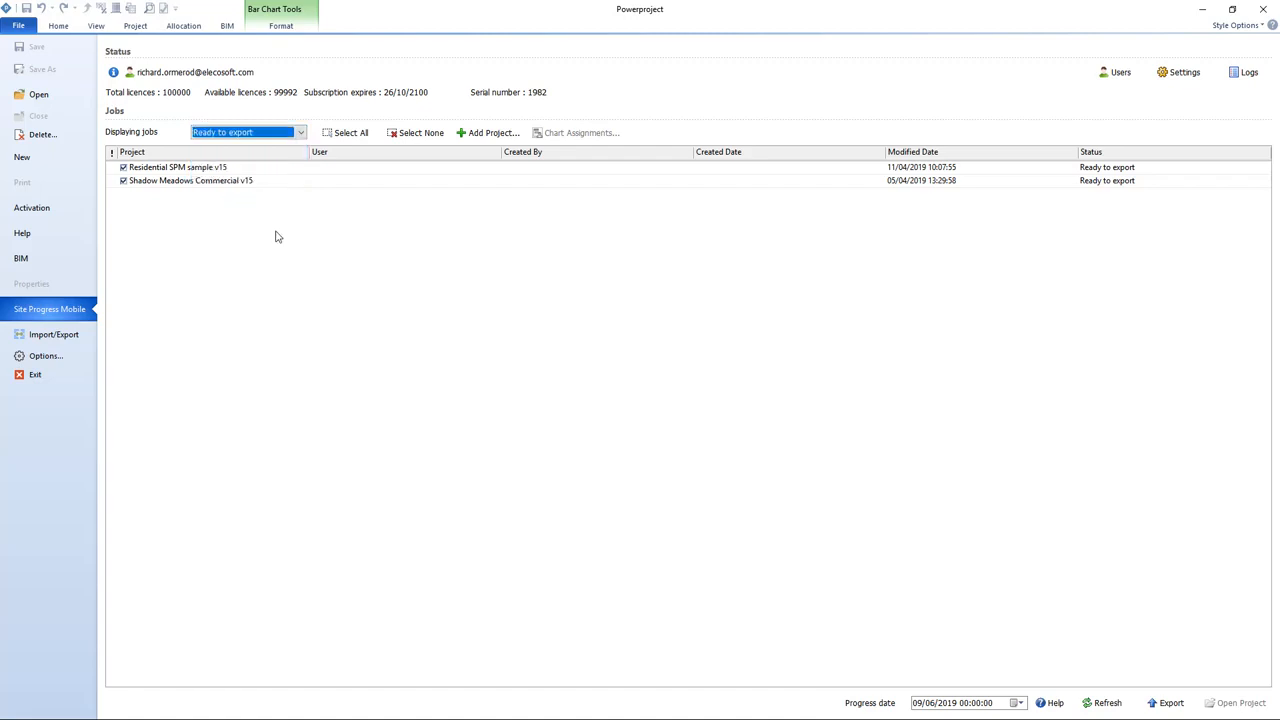
{"action": "left_click", "coordinate": [270, 241]}
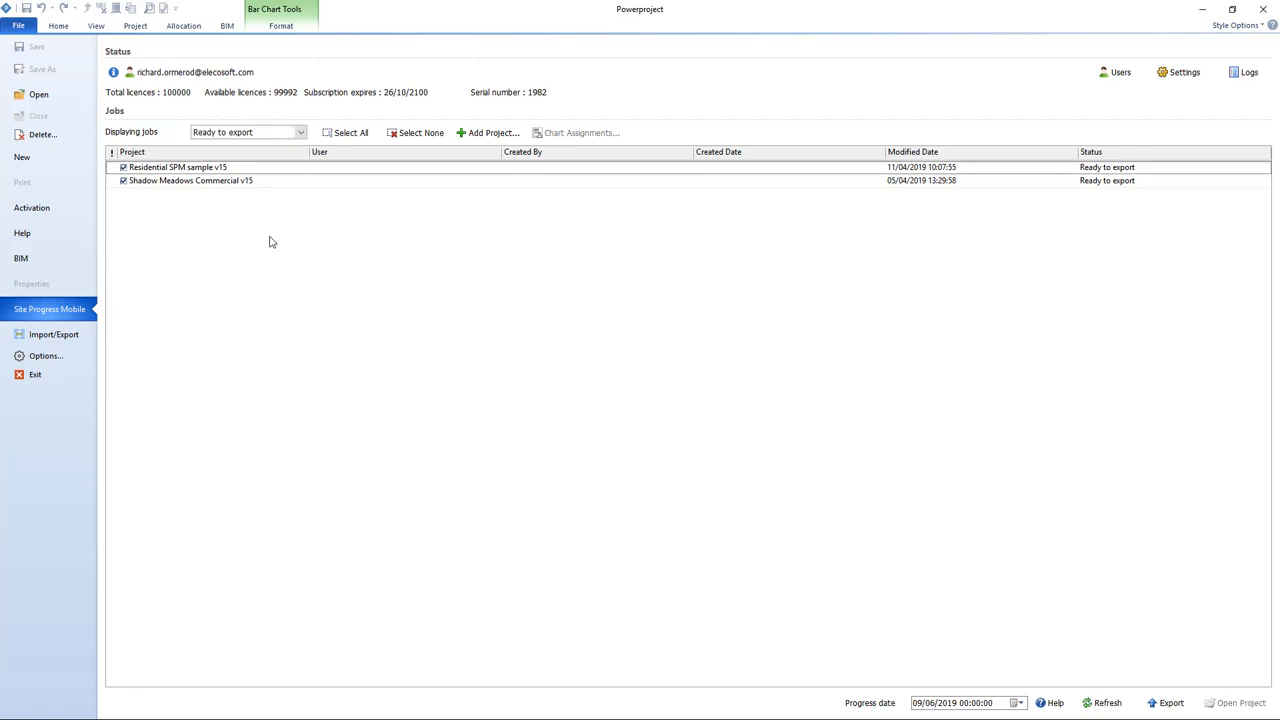